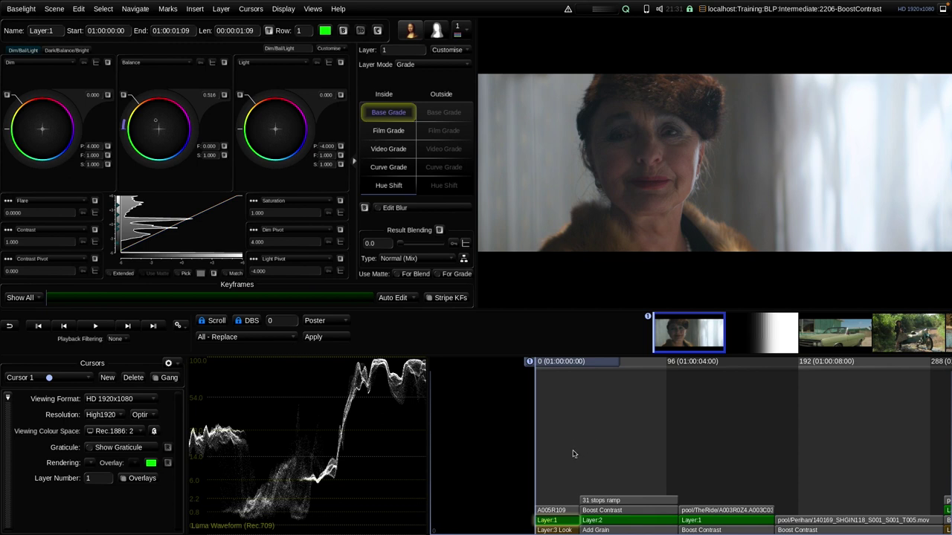
Try a Film Grade contrast of about 1.39 on a new layer of the portrait shot, and discard that layer.
key(Insert)
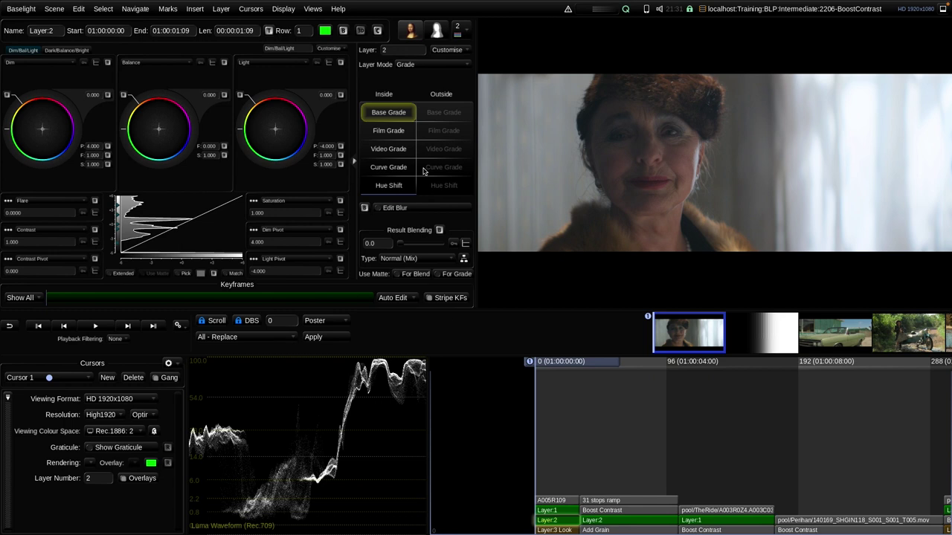
click(389, 132)
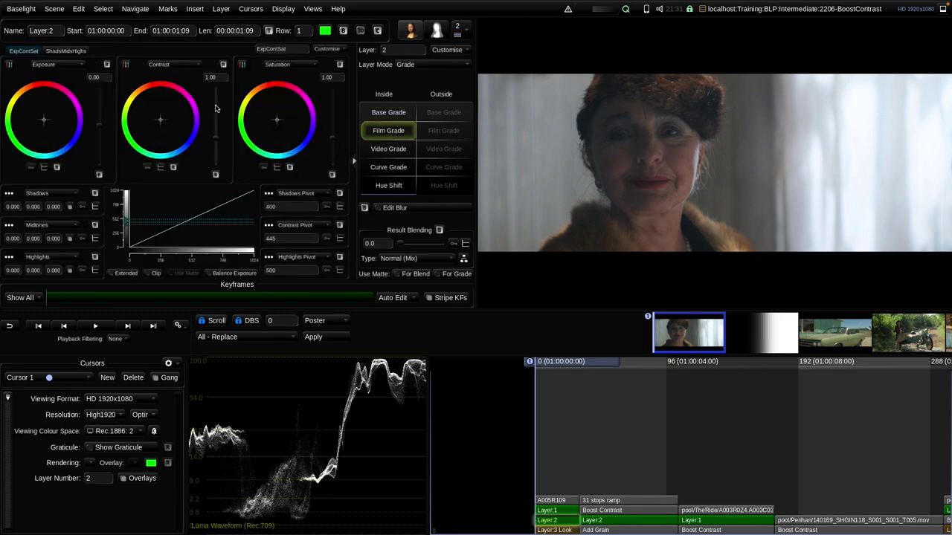
mouse_move(217, 121)
mouse_down()
mouse_move(215, 139)
mouse_move(215, 126)
mouse_up()
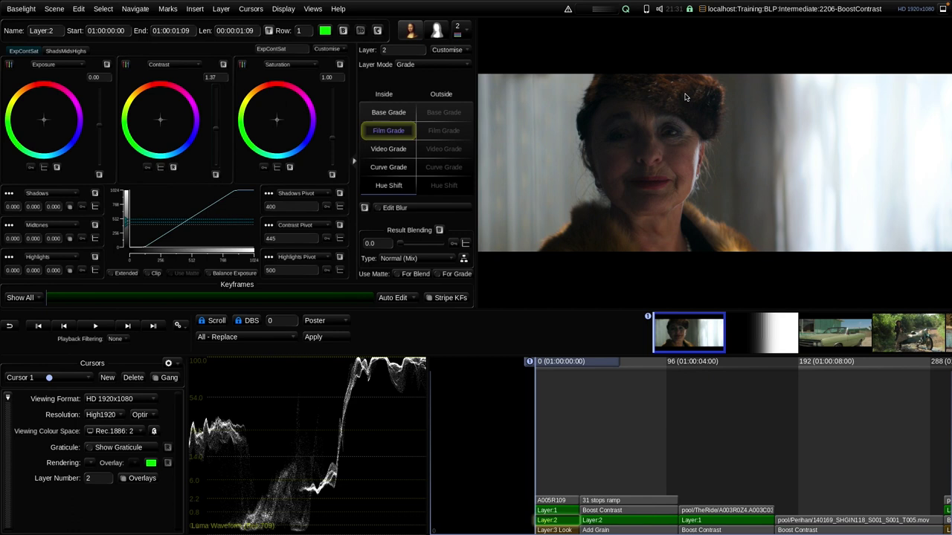
drag(216, 131, 212, 131)
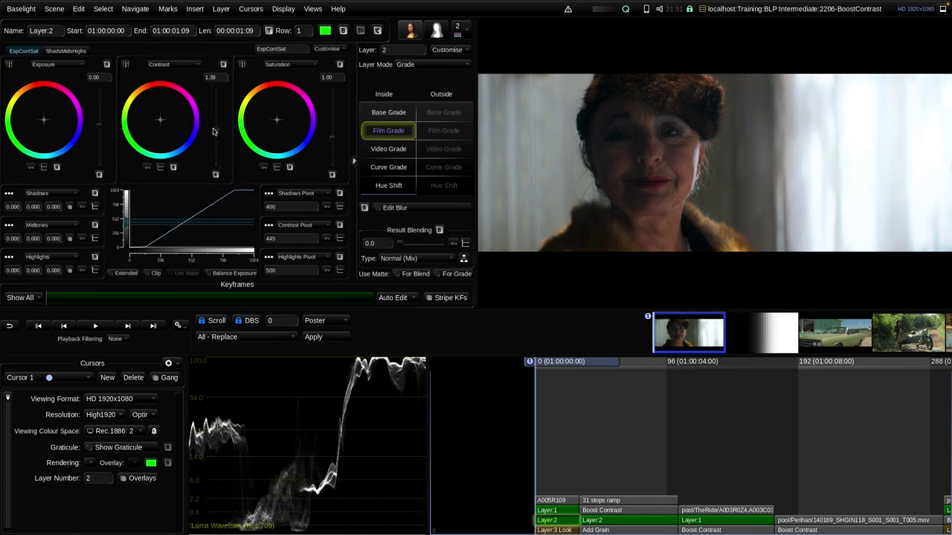
click(216, 175)
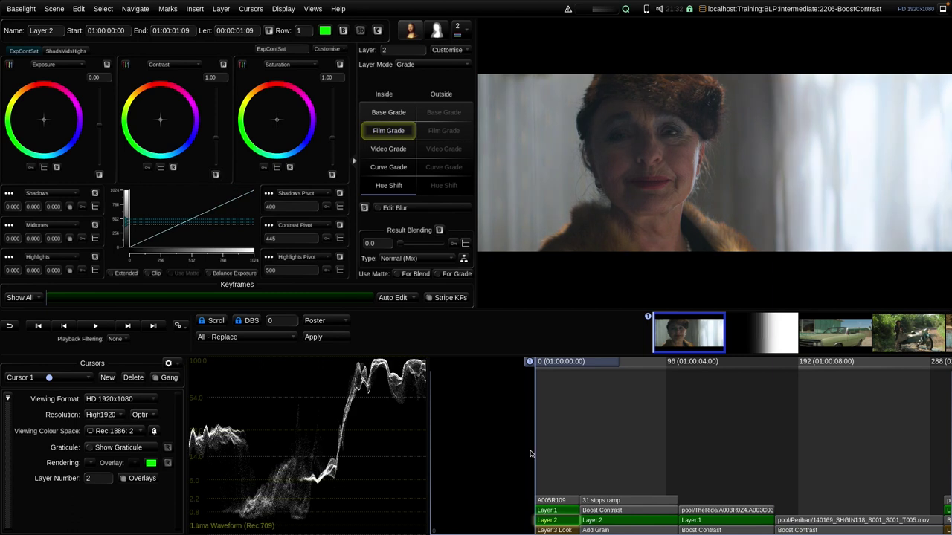
click(545, 512)
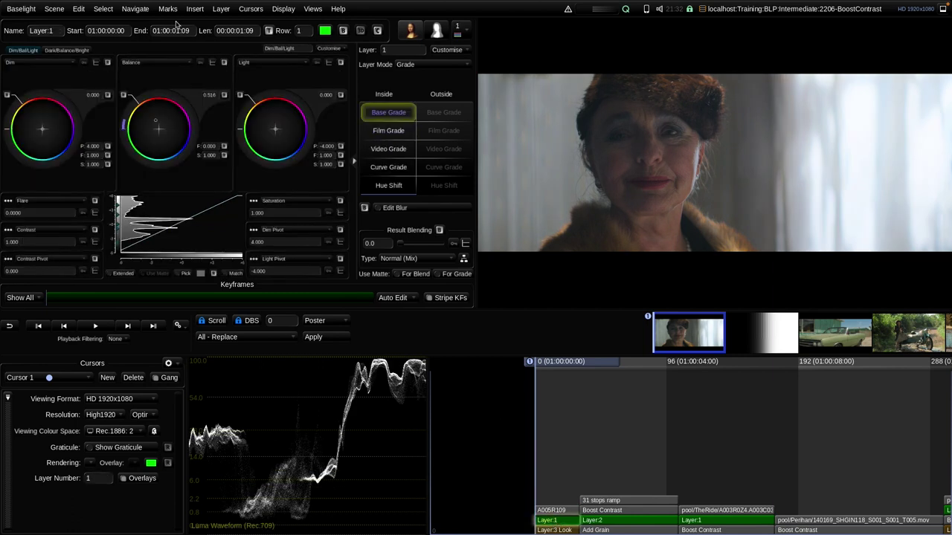
Insert a Boost Contrast operator on the portrait shot below its base grade and set its gain to 0.46.
click(195, 8)
mouse_move(257, 62)
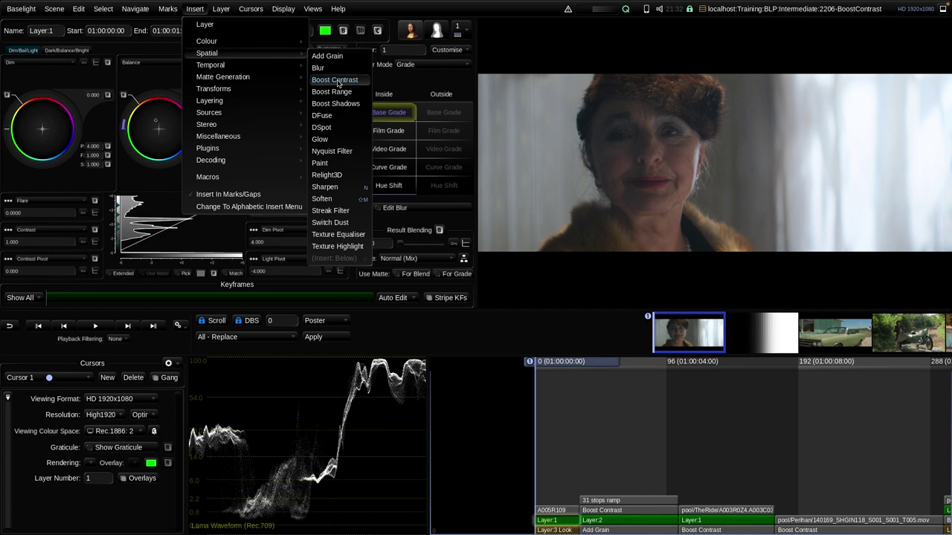
click(336, 80)
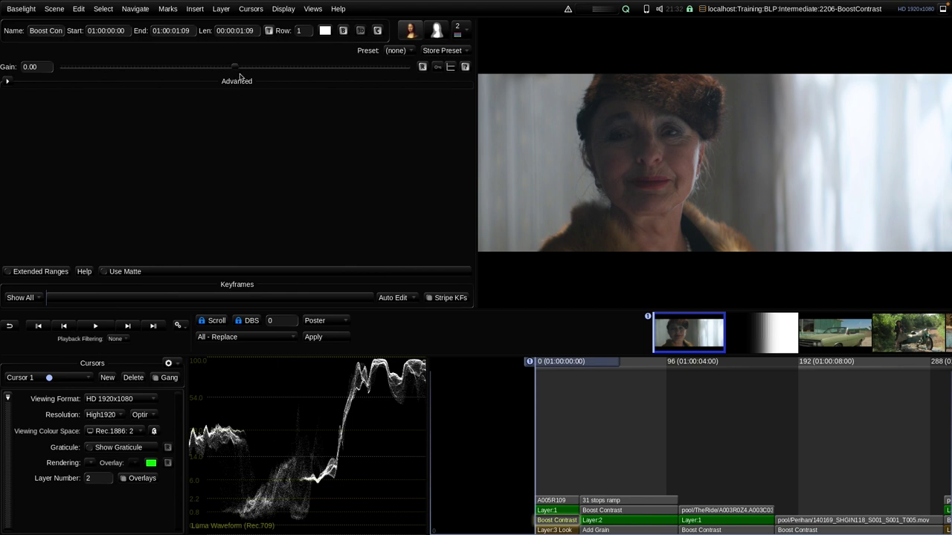
drag(235, 68, 395, 119)
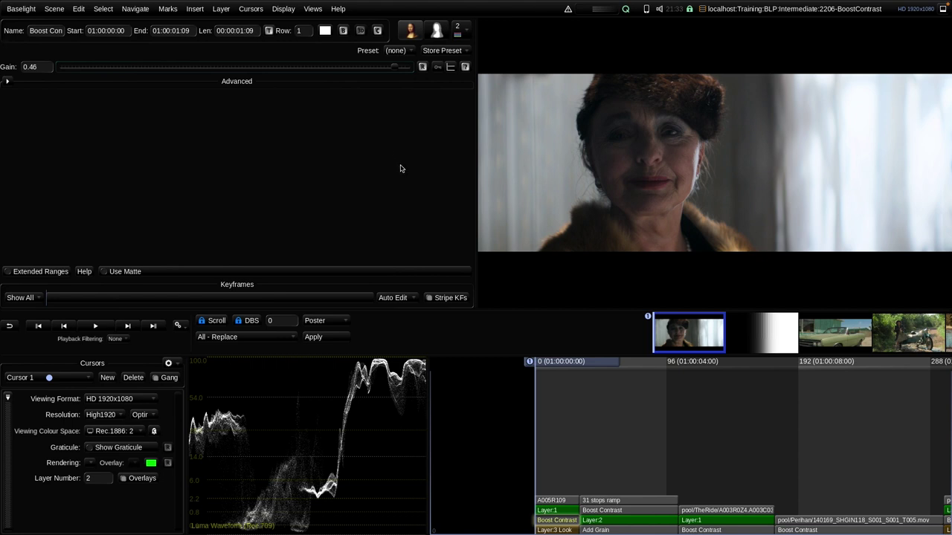
On the 31 stops ramp shot, try Base Grade contrast values of 0.320 and 1.142, and reset the contrast.
key(Down)
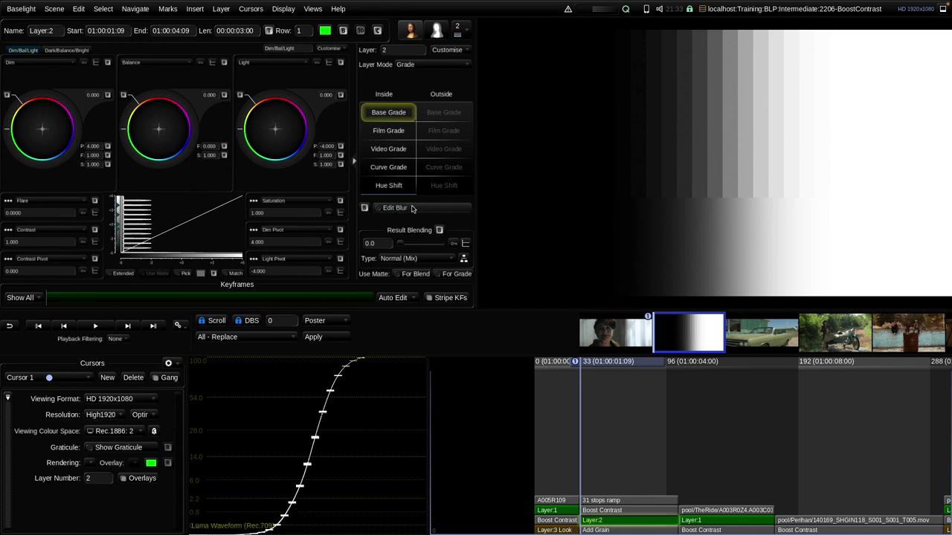
click(387, 130)
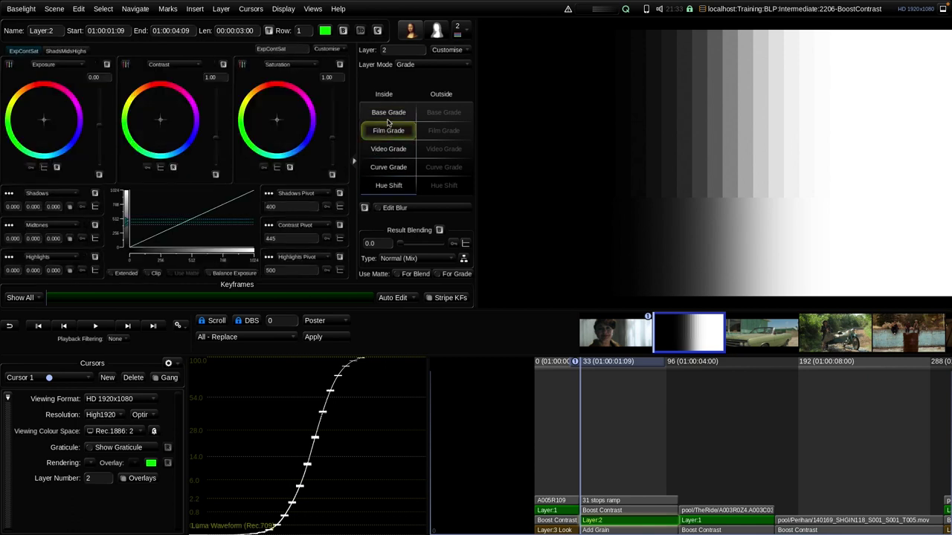
click(388, 112)
mouse_move(20, 241)
mouse_down()
mouse_move(89, 223)
mouse_move(27, 243)
mouse_up()
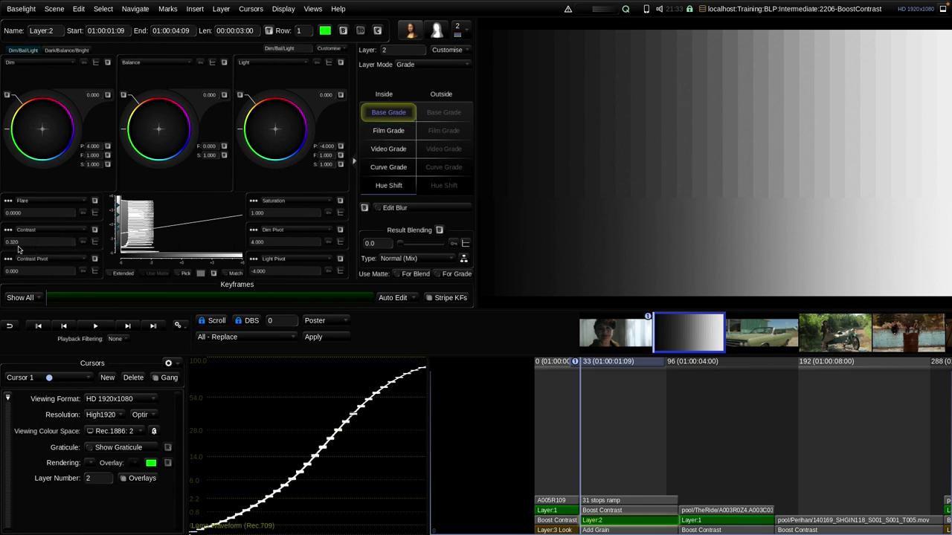
drag(14, 242, 170, 240)
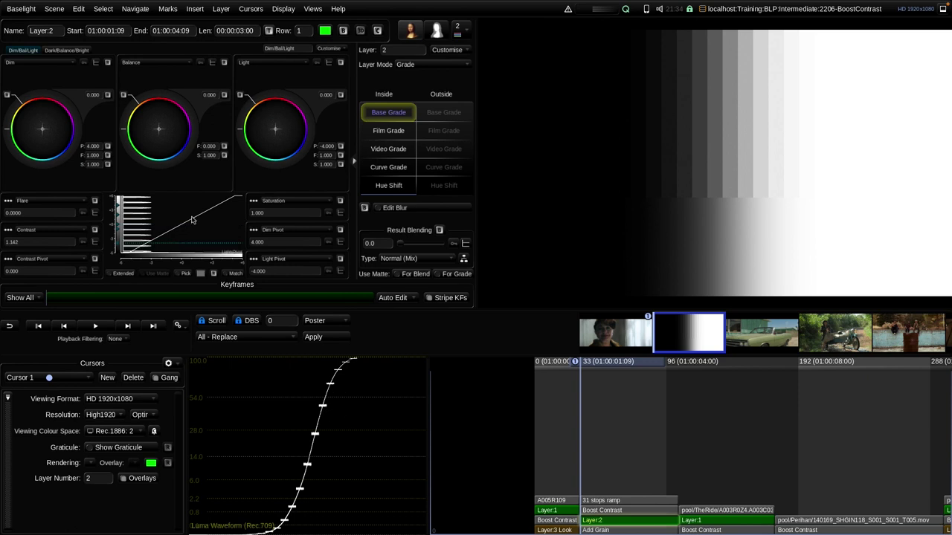
click(96, 230)
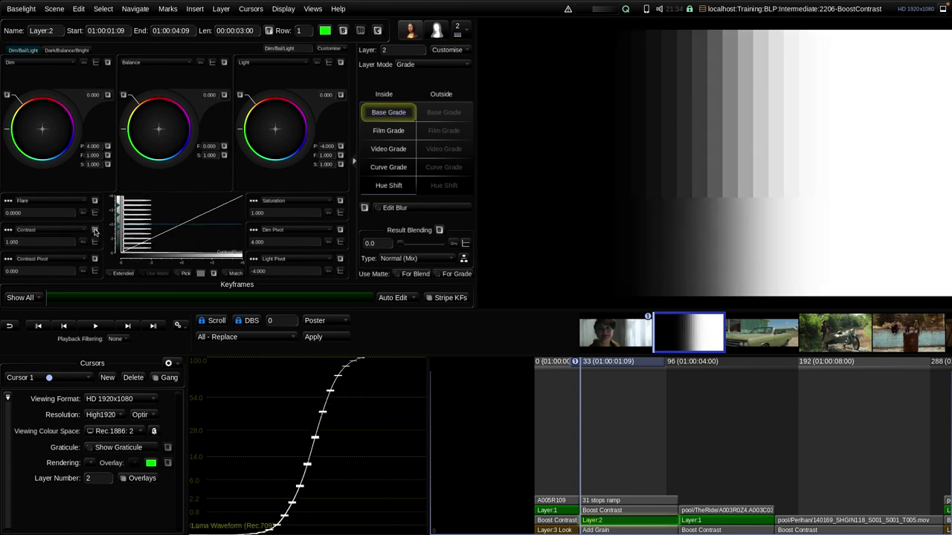
Remove the ramp's grade layer, set its Boost Contrast gain to 0.29, and sample the mid-grey steps in the image.
click(603, 530)
click(604, 522)
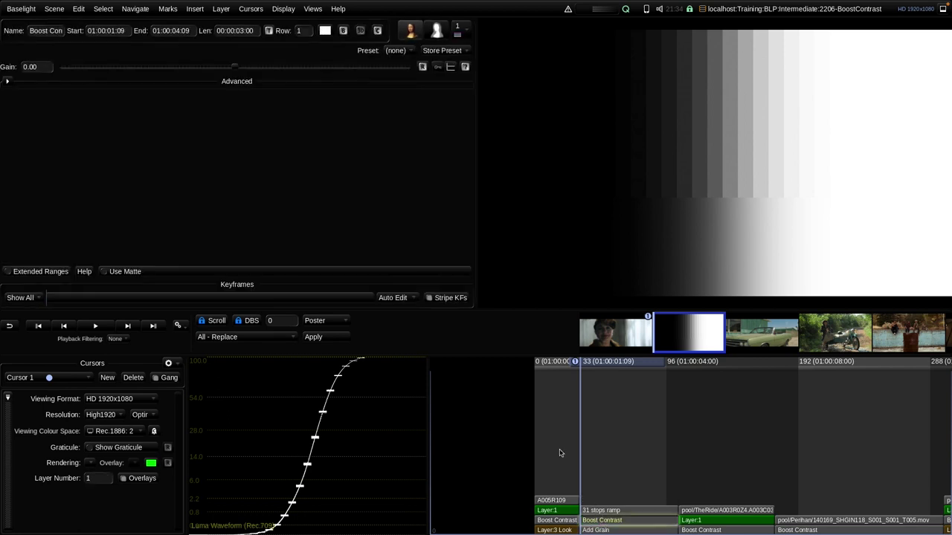
drag(237, 68, 336, 52)
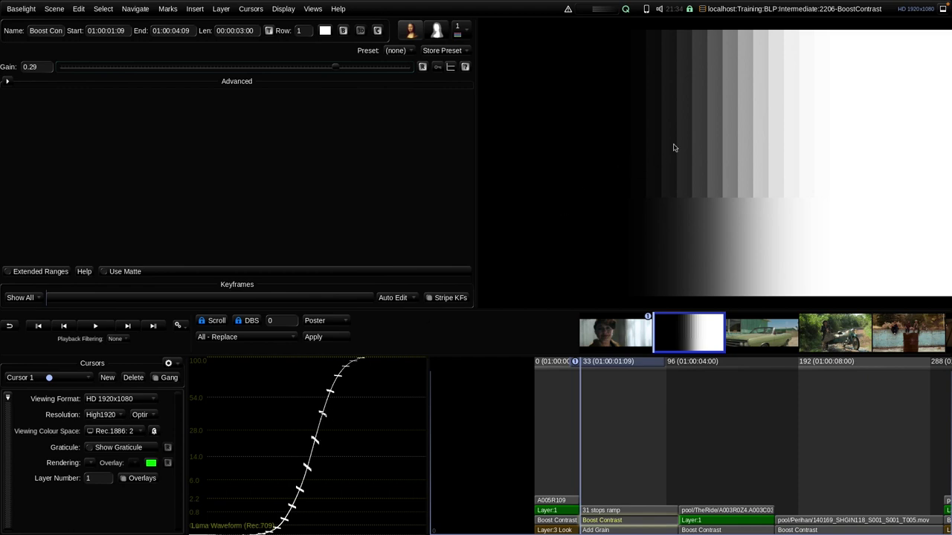
click(709, 140)
drag(708, 137, 721, 143)
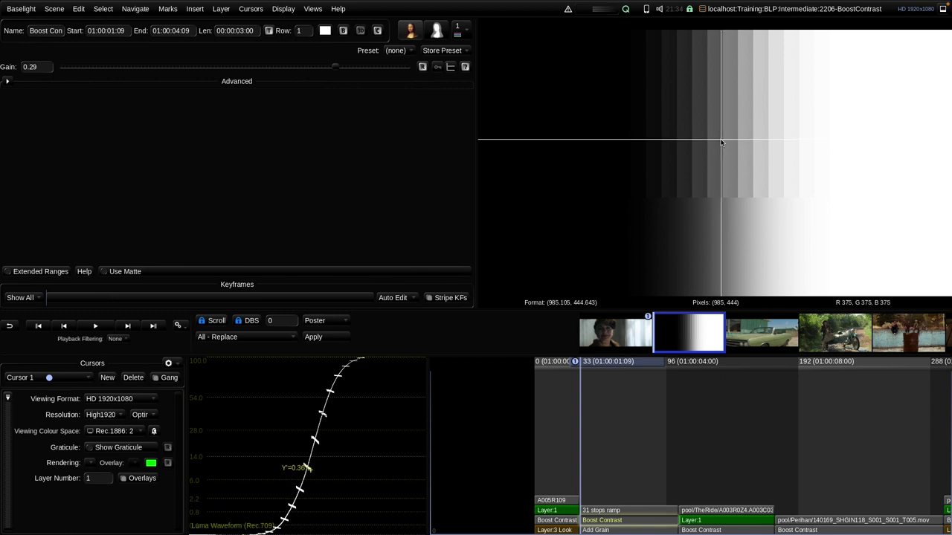
Enable extended ranges for the ramp's Boost Contrast and lower its gain to -1.00.
drag(337, 69, 65, 154)
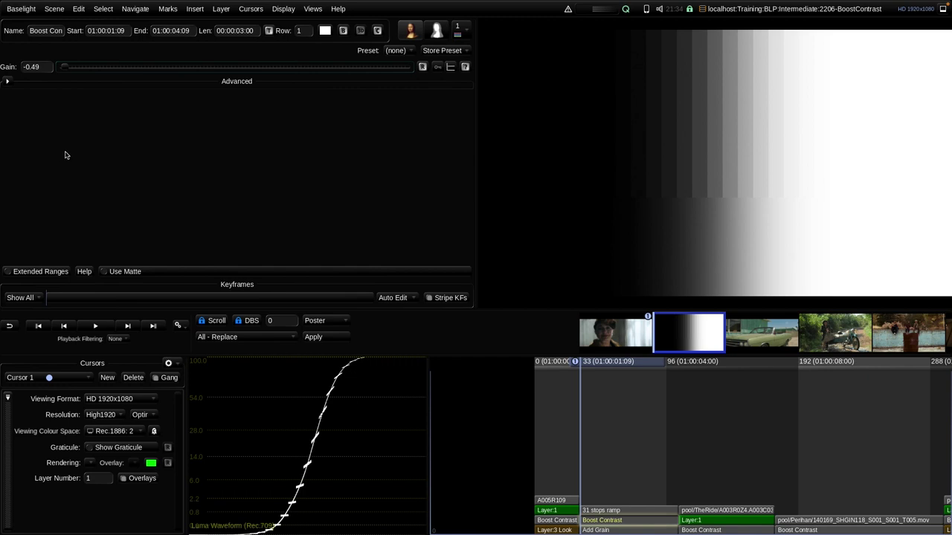
click(36, 273)
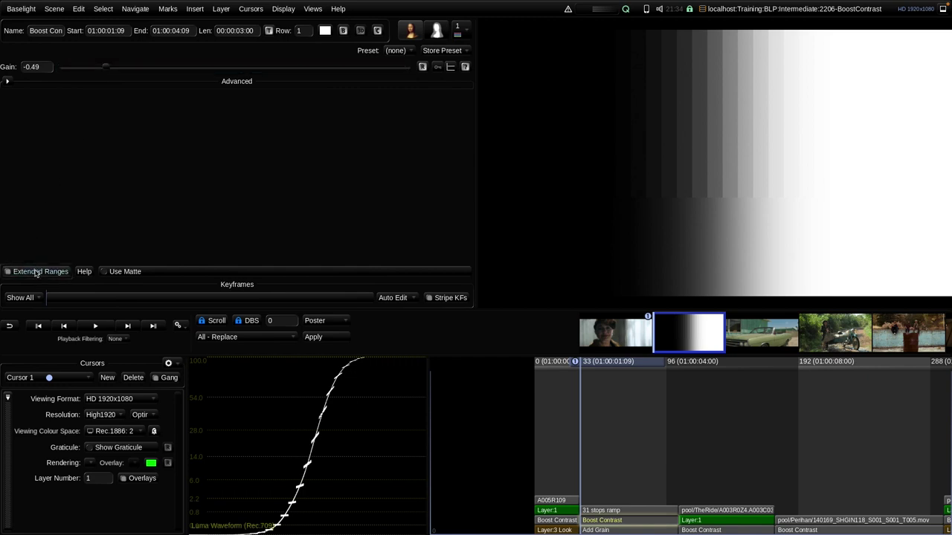
drag(106, 68, 63, 83)
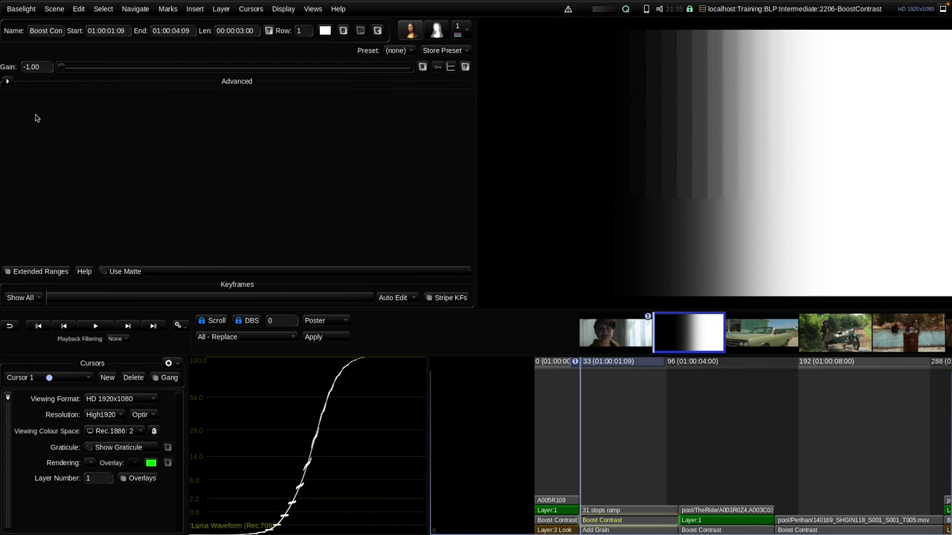
In the ramp's advanced Boost Contrast settings, set Soft Shadow Thr to 0.000 and Scale to 2.000, and raise the gain.
click(7, 82)
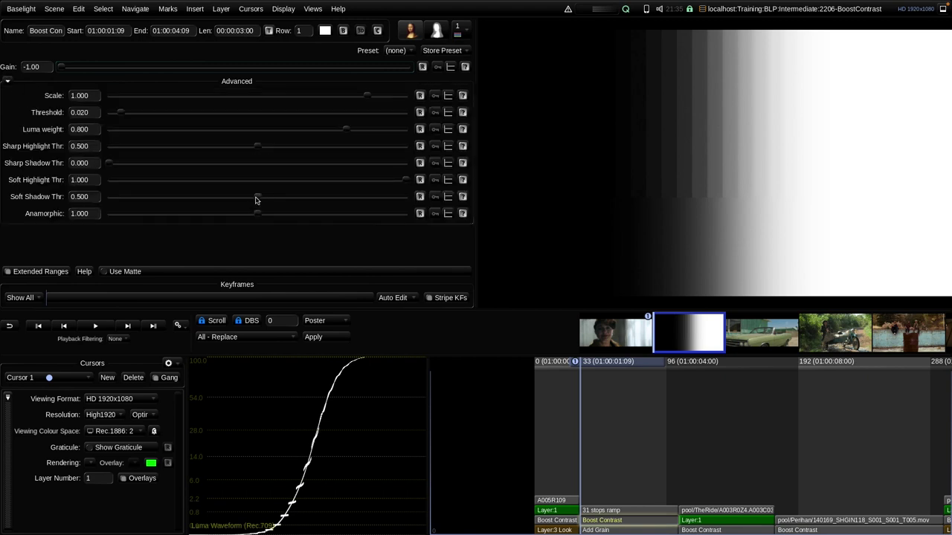
drag(258, 198, 62, 243)
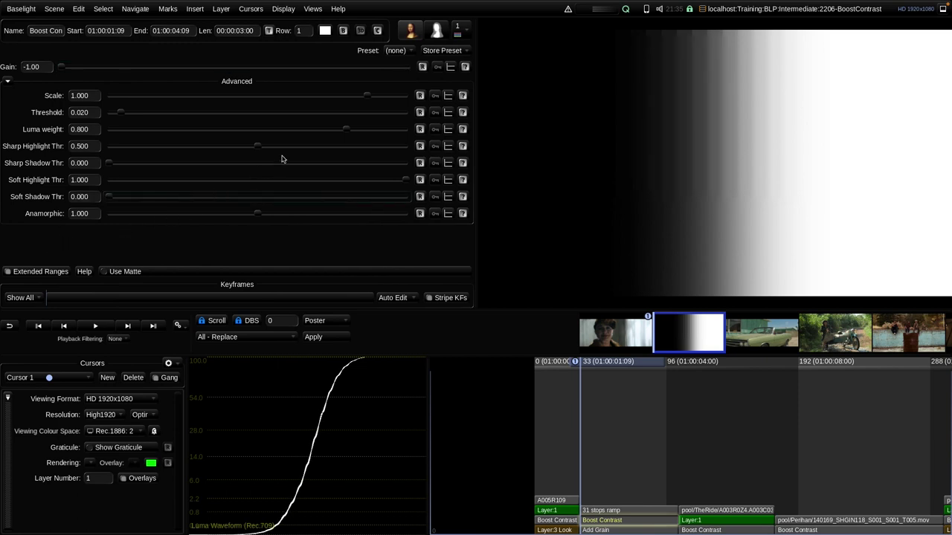
drag(365, 95, 421, 94)
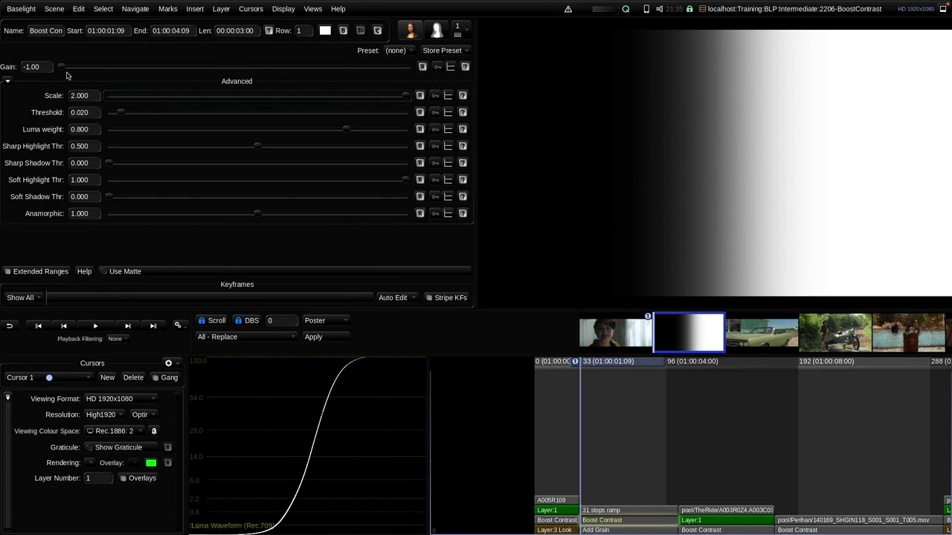
drag(62, 67, 146, 84)
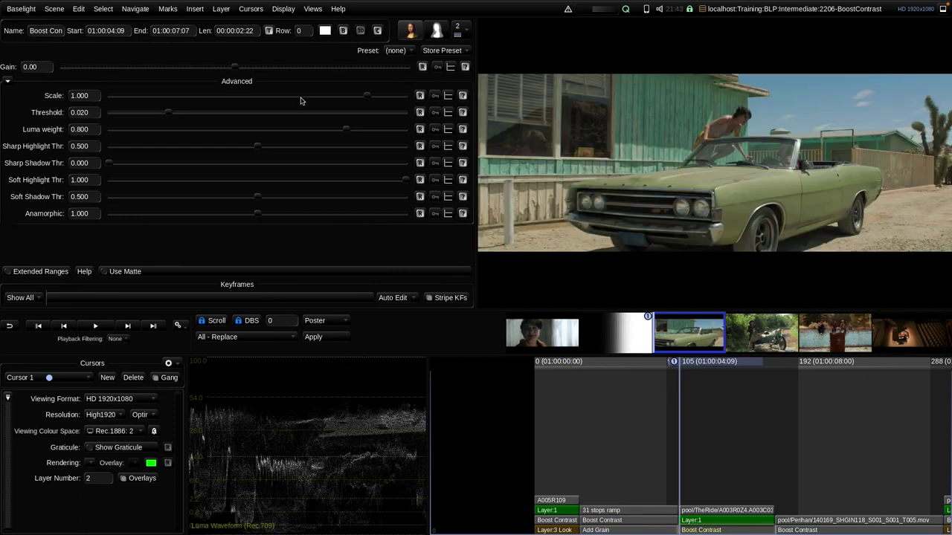
Set the Boost Contrast gain of the green car shot to 0.50 and compare the image with the effect disabled and enabled.
drag(234, 69, 432, 88)
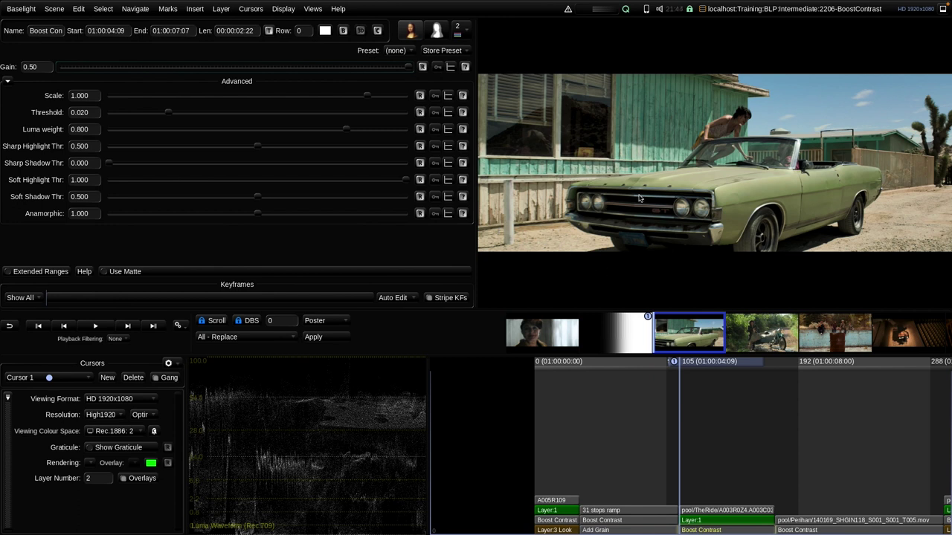
click(343, 31)
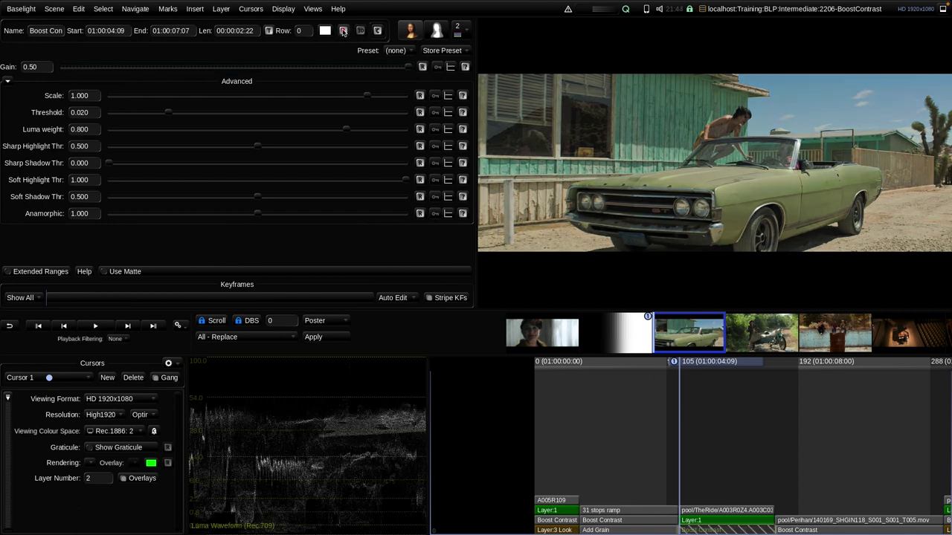
click(342, 30)
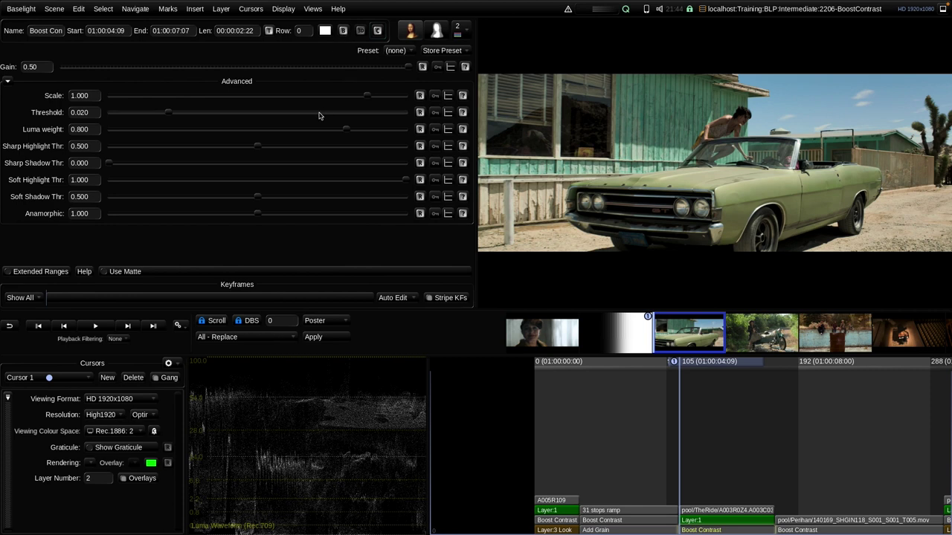
Enable extended ranges for the car shot's Boost Contrast and set its gain to 1.04.
click(28, 273)
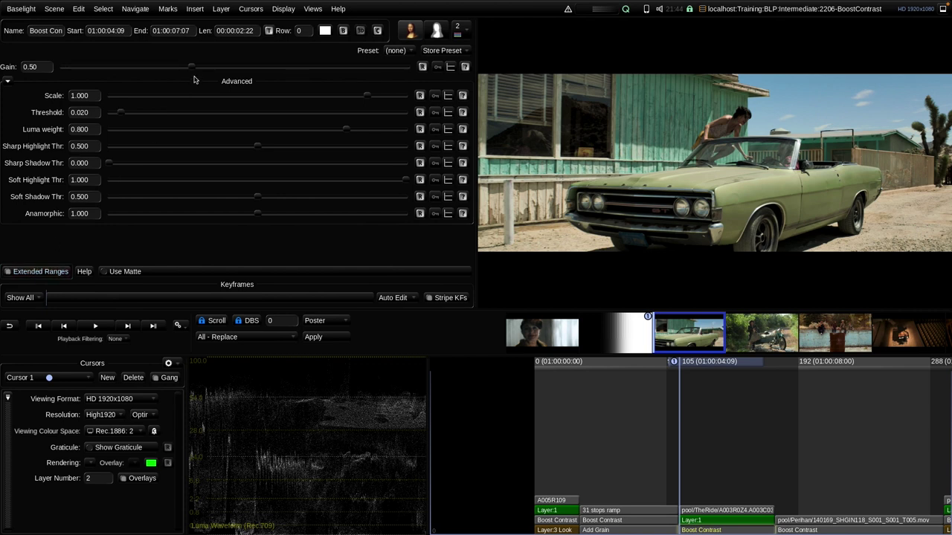
drag(192, 68, 238, 69)
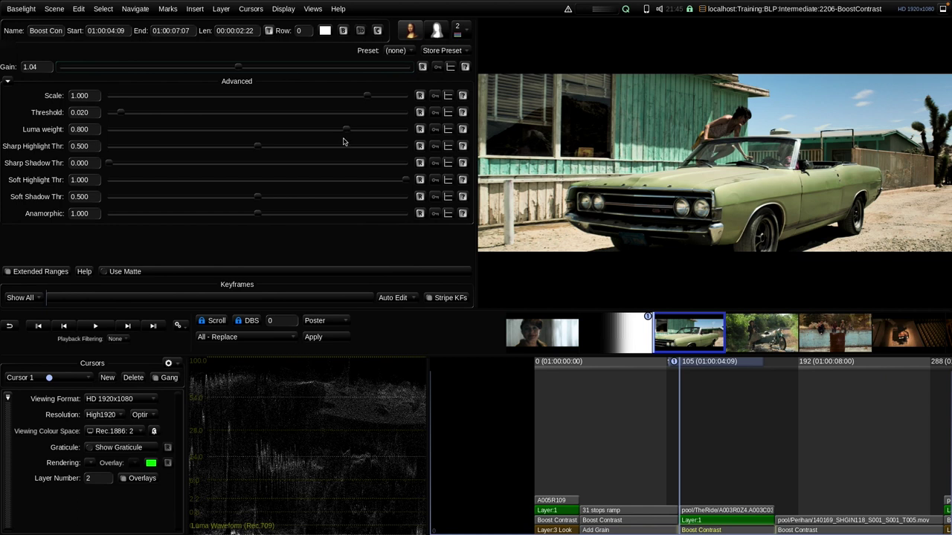
Set the car shot's Luma weight to 1.000 and try Boost Contrast gains of -0.68 and 0.85.
drag(346, 131, 422, 135)
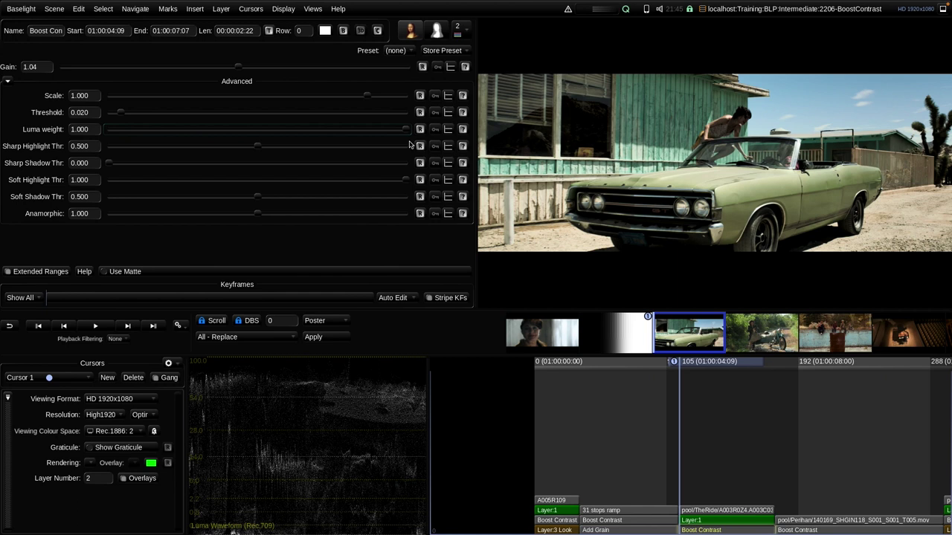
drag(239, 67, 91, 112)
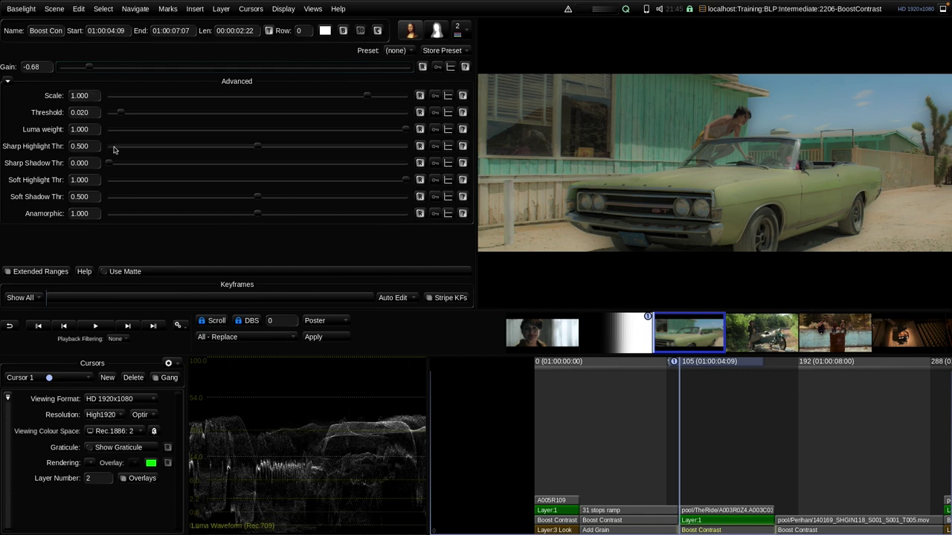
drag(87, 68, 224, 81)
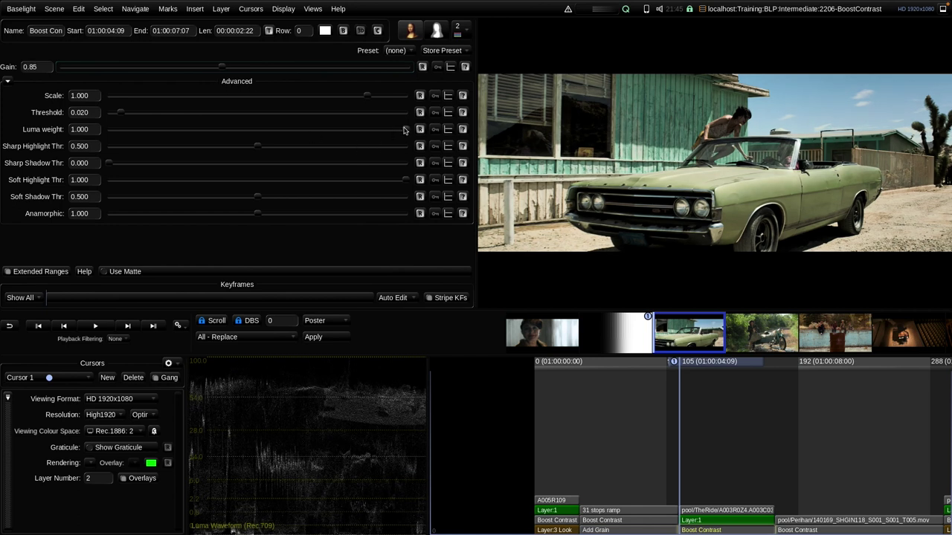
Try a Luma weight of 0.000 on the car shot, set the gain to 0.90, and return Luma weight to 0.800.
drag(406, 131, 117, 131)
drag(110, 163, 67, 174)
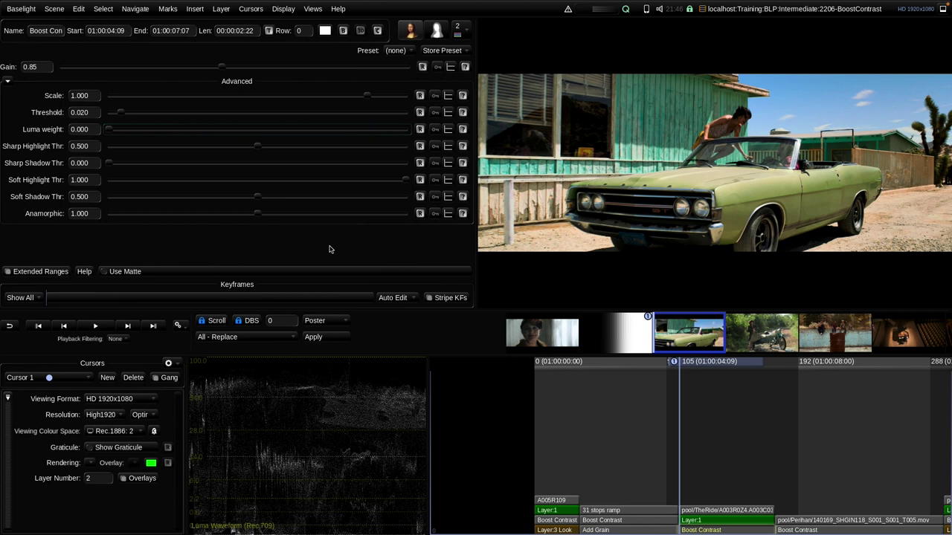
drag(222, 67, 228, 110)
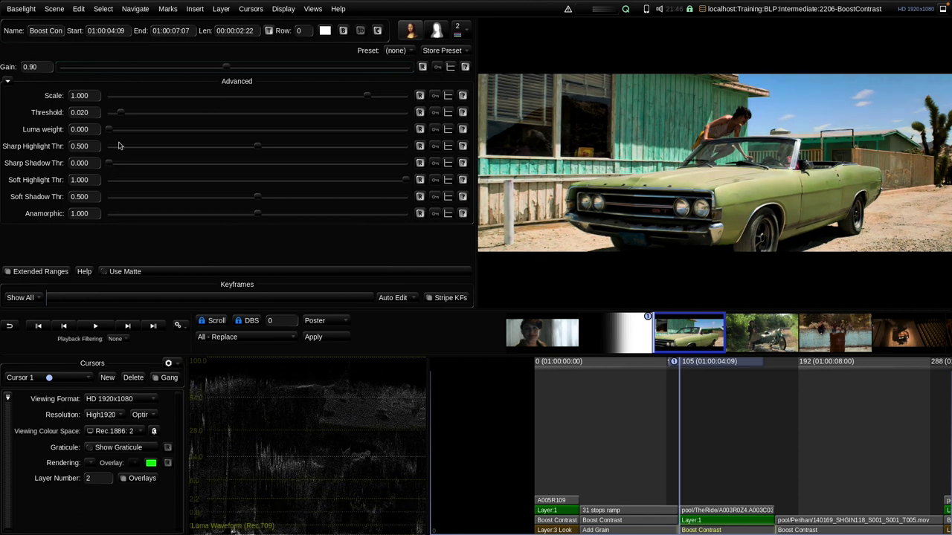
drag(109, 131, 349, 134)
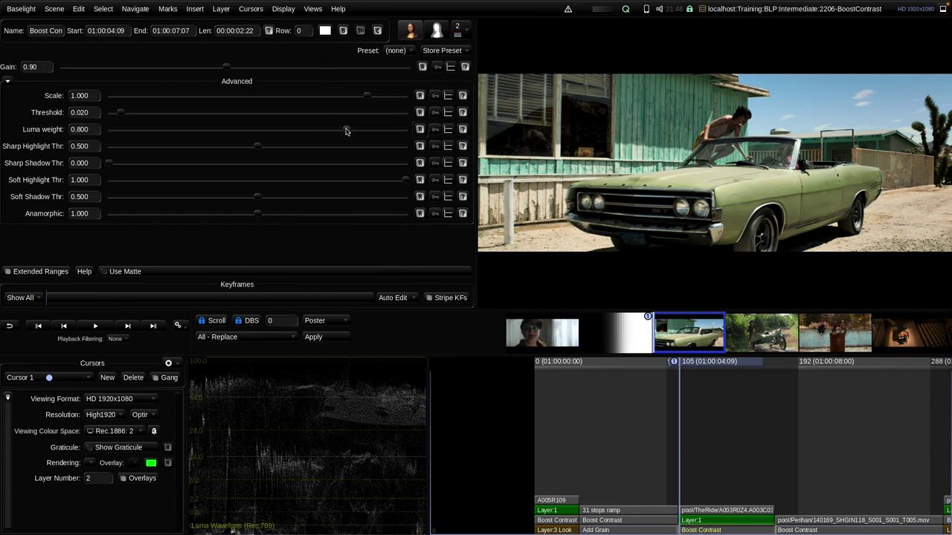
Reset the car shot's Luma weight, set Sharp Highlight Thr to 0.310 and Sharp Shadow Thr to 0.321, and compare with the effect disabled.
drag(346, 131, 345, 174)
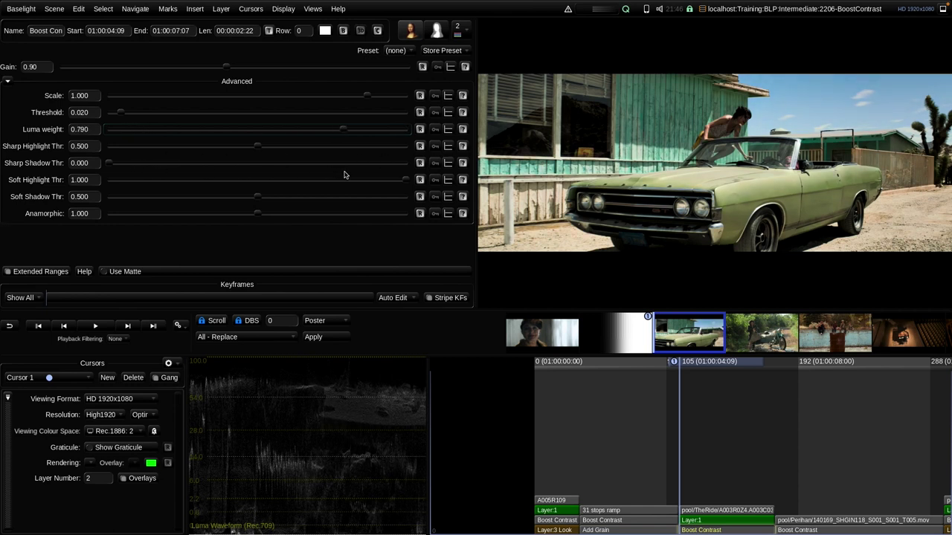
click(419, 130)
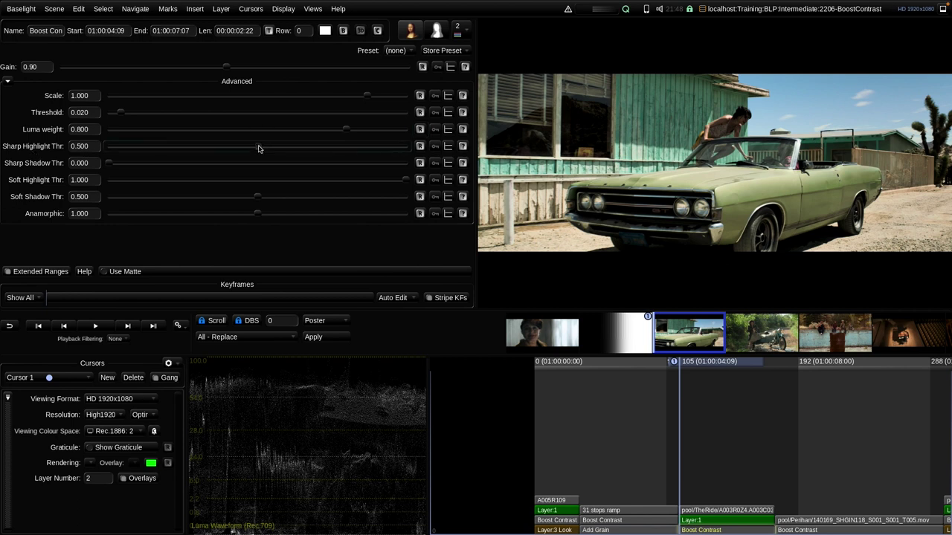
drag(258, 149, 200, 156)
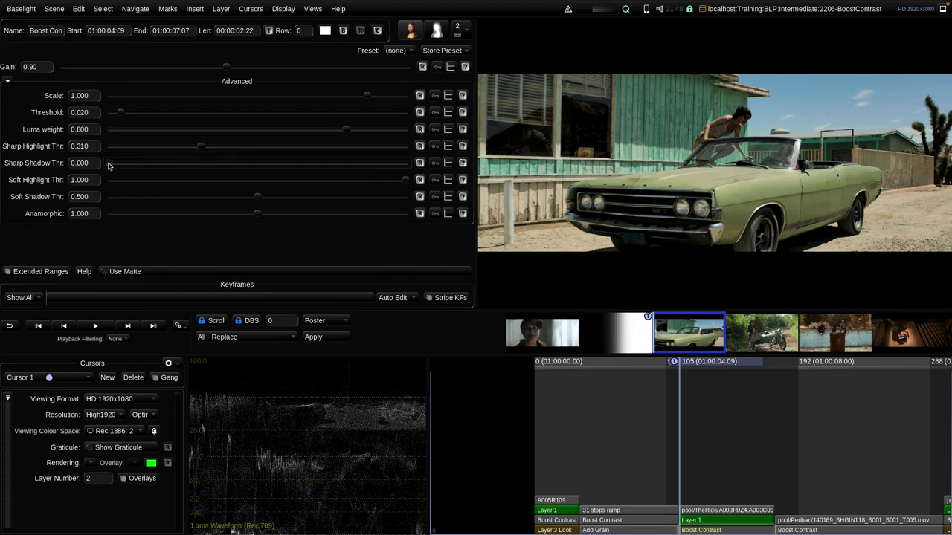
drag(108, 165, 203, 165)
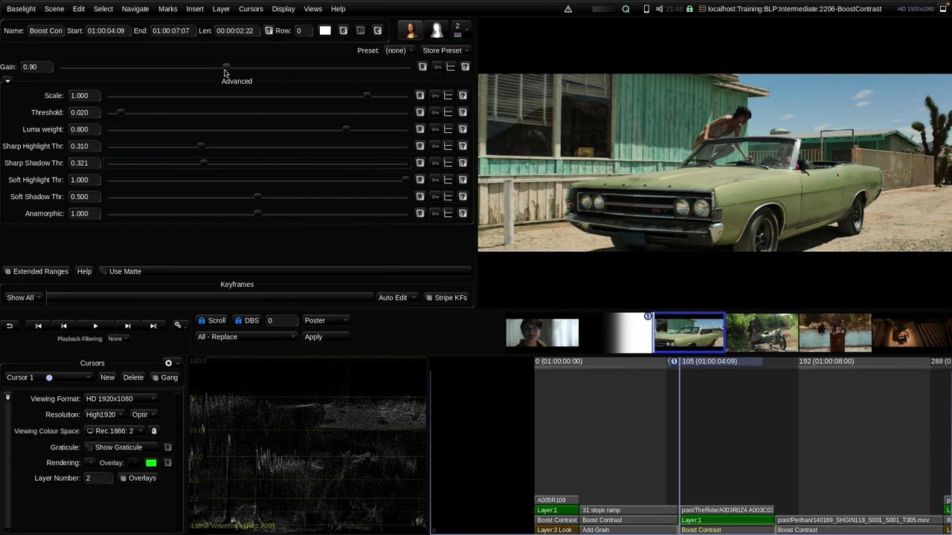
click(343, 30)
click(343, 31)
click(343, 31)
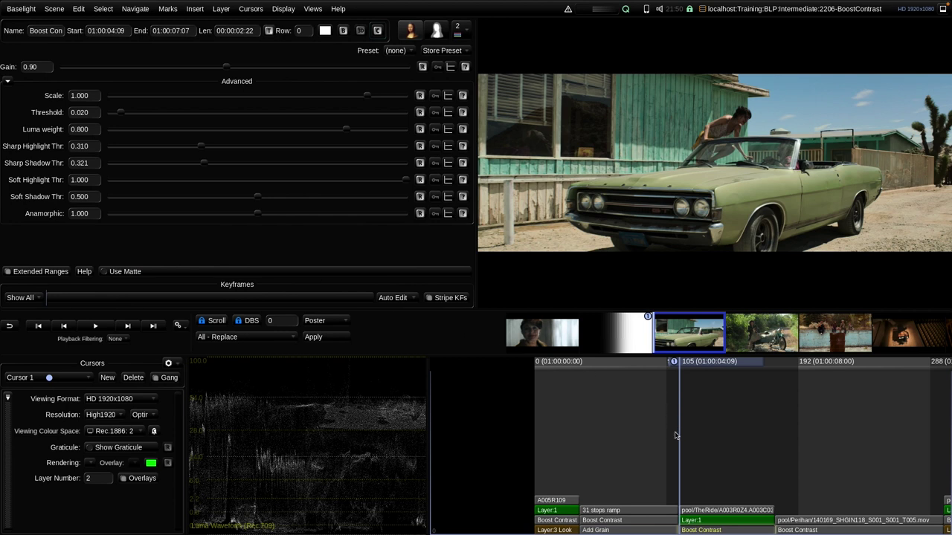
Try RED: Log3G10 / REDWideGamutRGB, ARRI: LogC4 / ARRI Wide Gamut 4 and ARRI: LogC3 / ARRI Wide Gamut 3 as the car sequence's stack colour space.
click(694, 511)
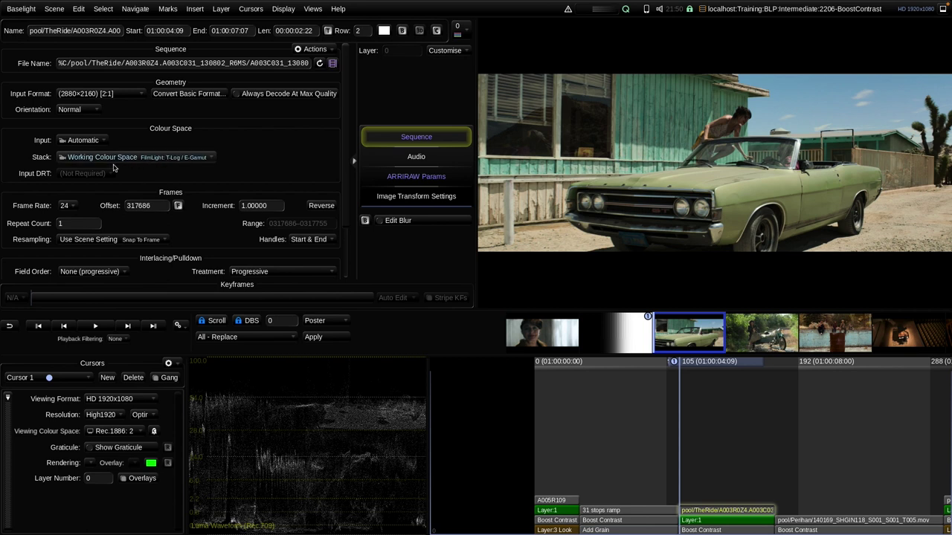
click(155, 159)
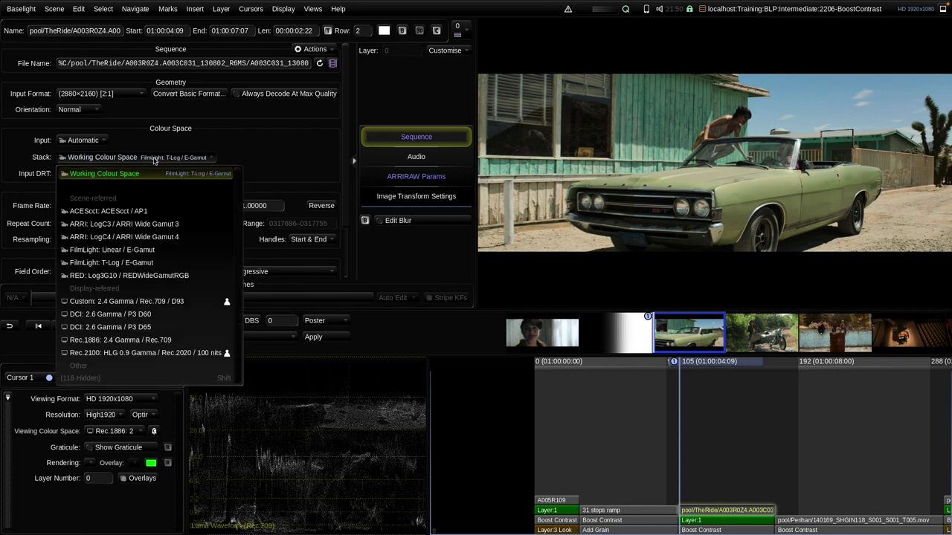
click(134, 275)
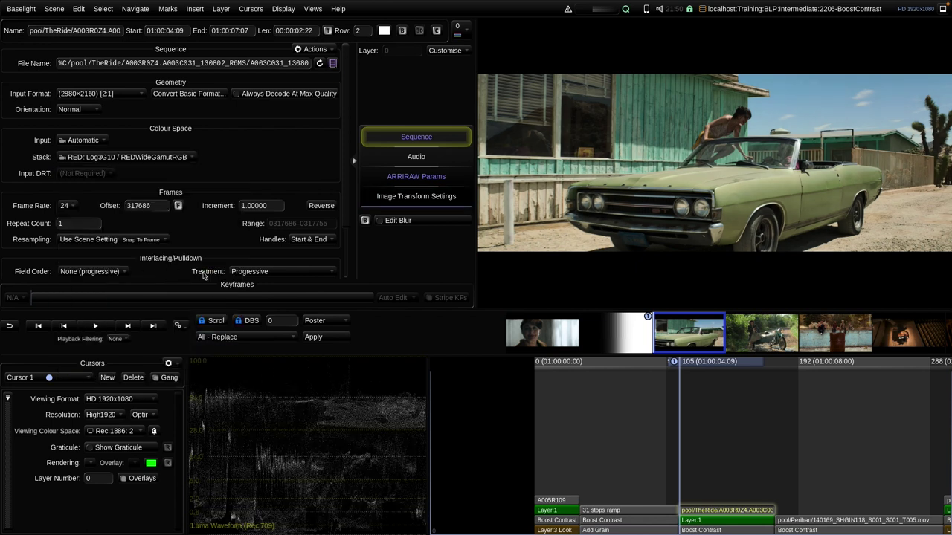
click(110, 158)
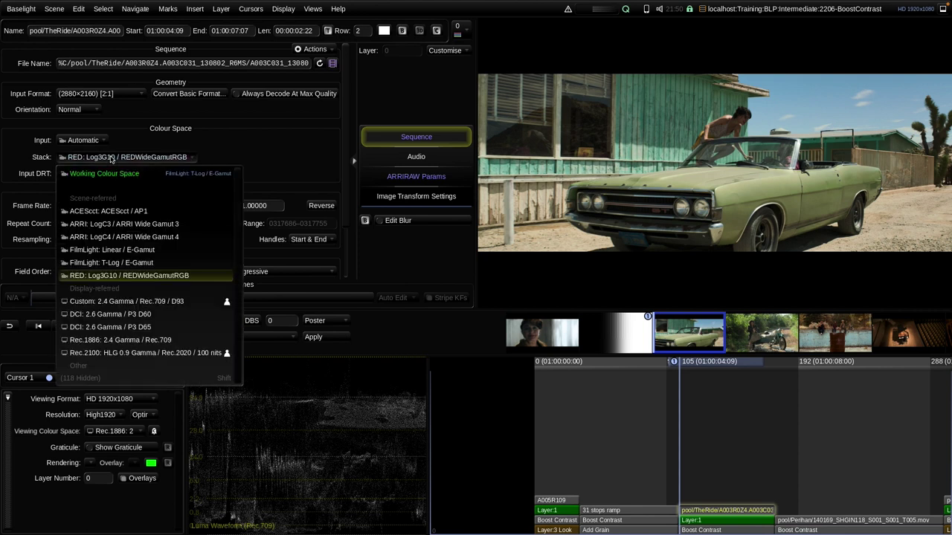
click(111, 239)
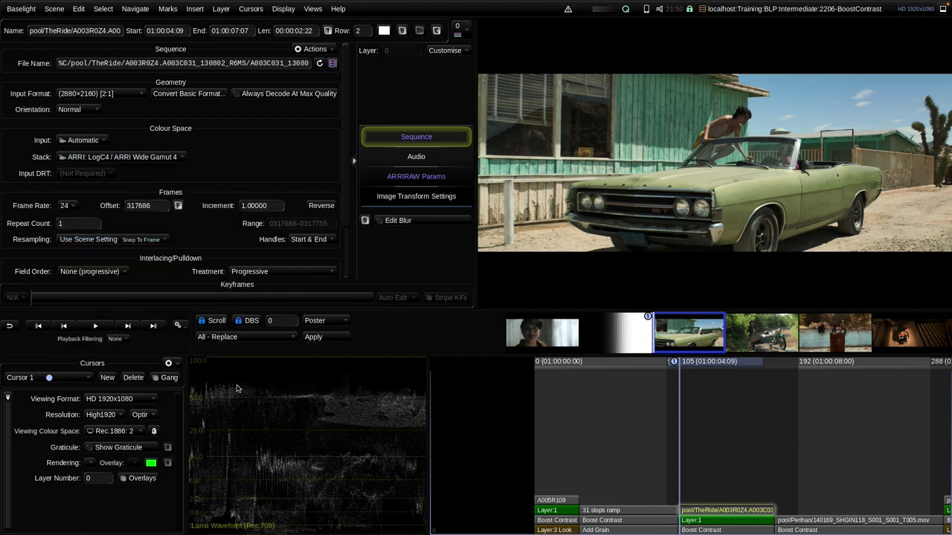
click(95, 158)
click(96, 225)
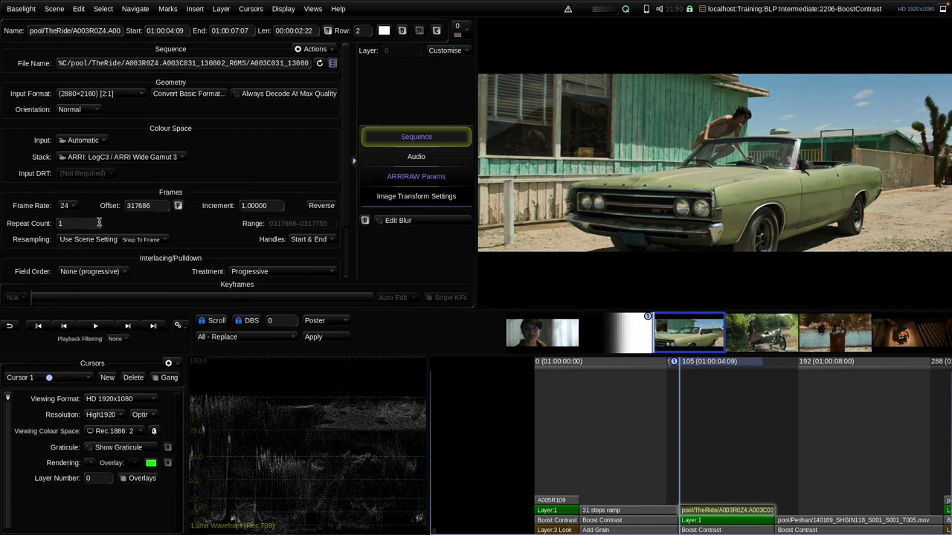
Set the car sequence's stack colour space to FilmLight: T-Log / E-Gamut and return to its Boost Contrast layer.
click(103, 157)
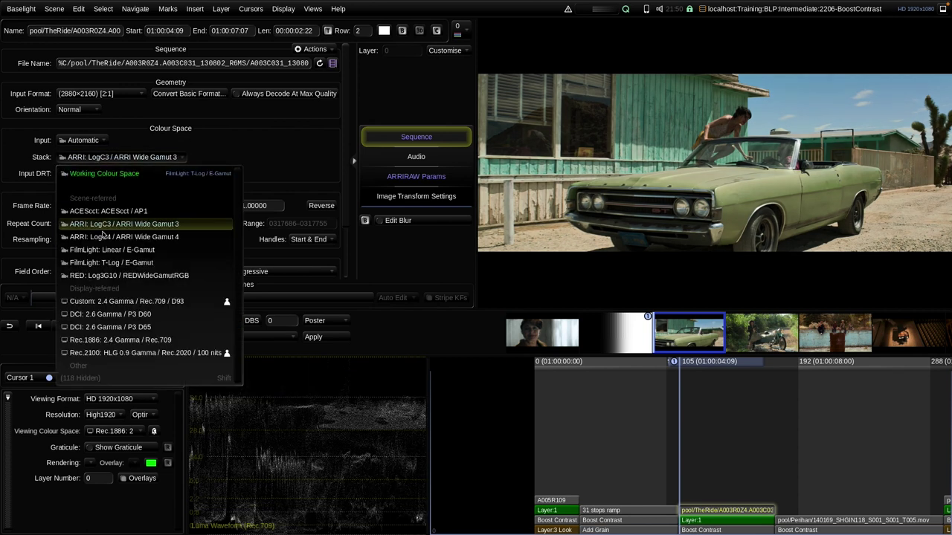
click(103, 263)
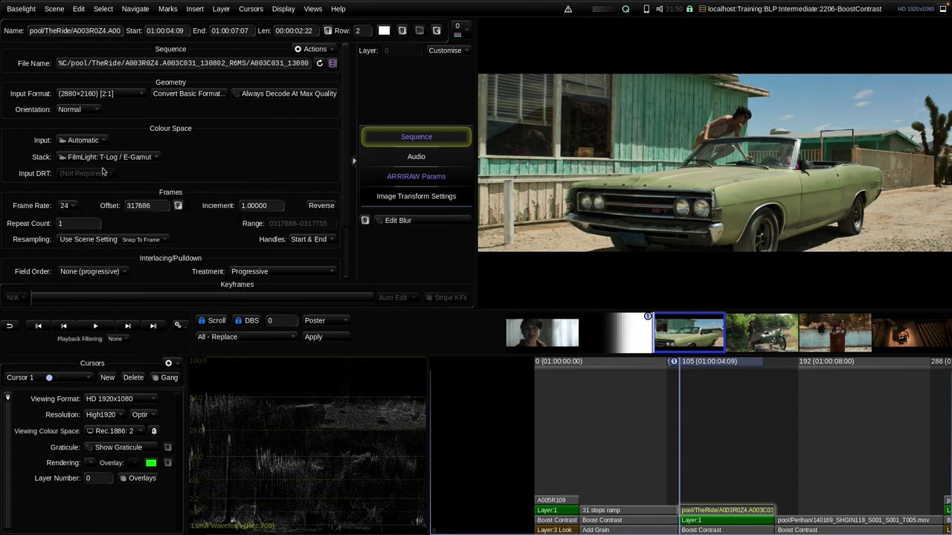
key(Up)
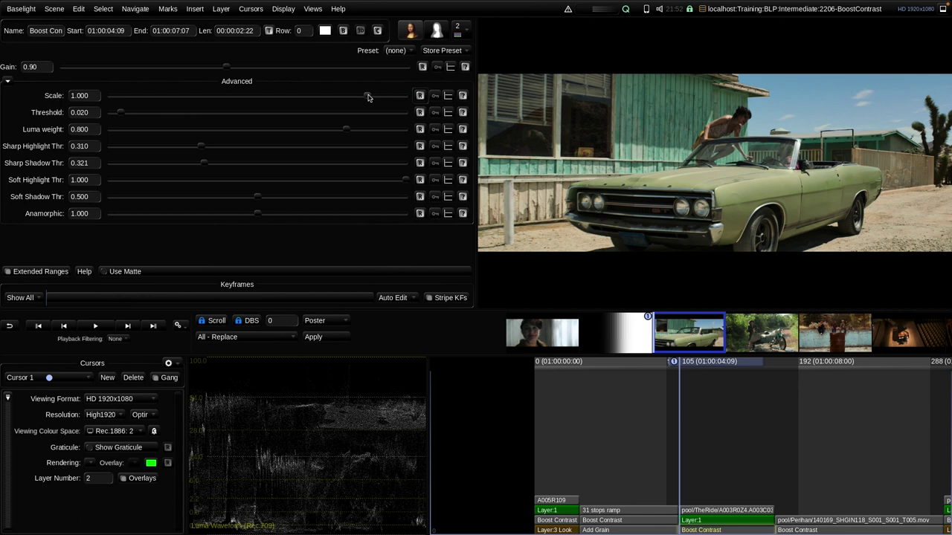
Try a Boost Contrast Scale of 0.004 on the car shot and compare the image with the effect disabled and enabled.
drag(368, 98, 129, 116)
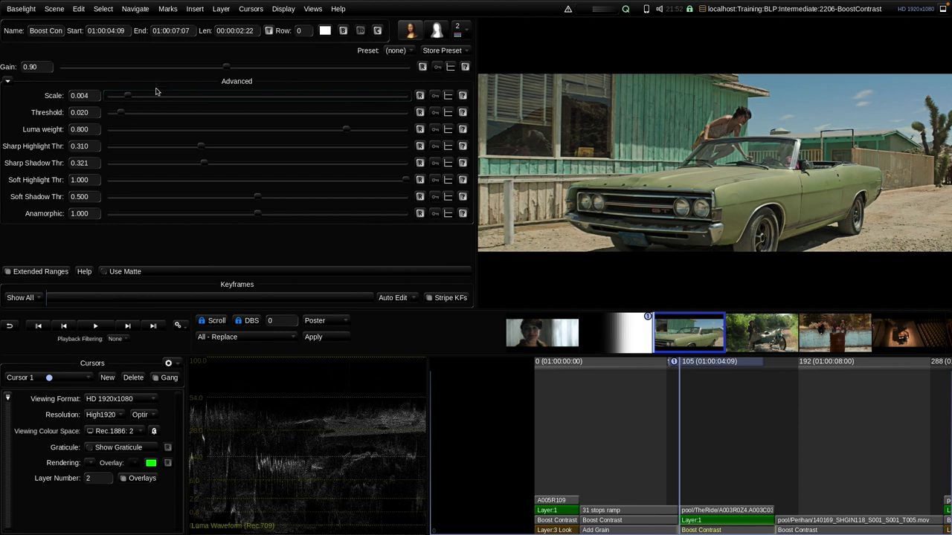
click(344, 30)
click(343, 31)
click(343, 31)
click(342, 30)
click(343, 31)
click(342, 30)
Try a Scale of 2.000 on the car shot, compare with the effect disabled, and reset Scale to 1.000.
drag(128, 96, 418, 110)
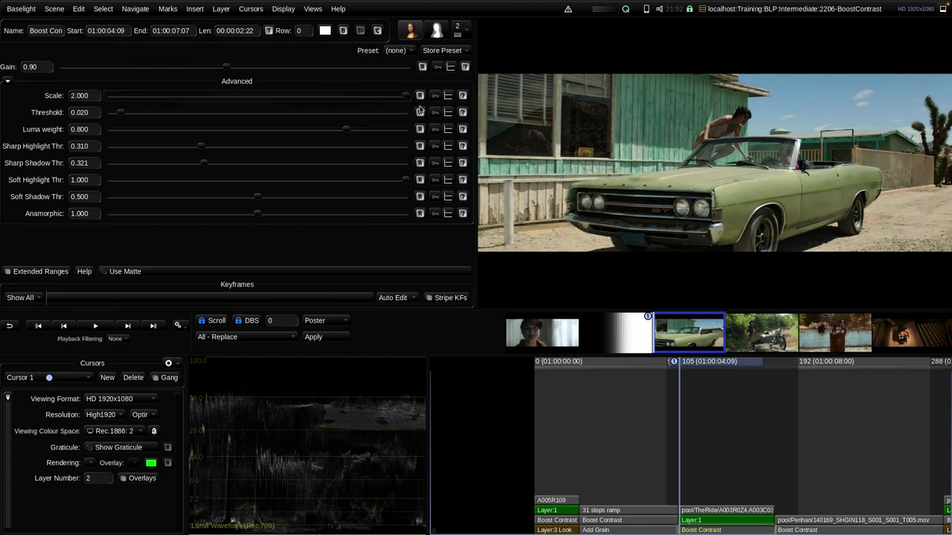
click(343, 30)
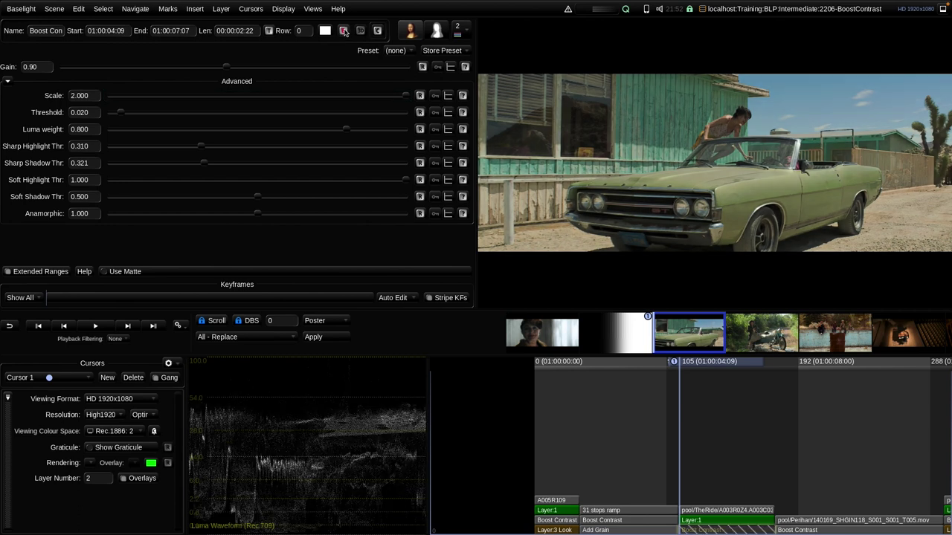
click(343, 30)
click(419, 95)
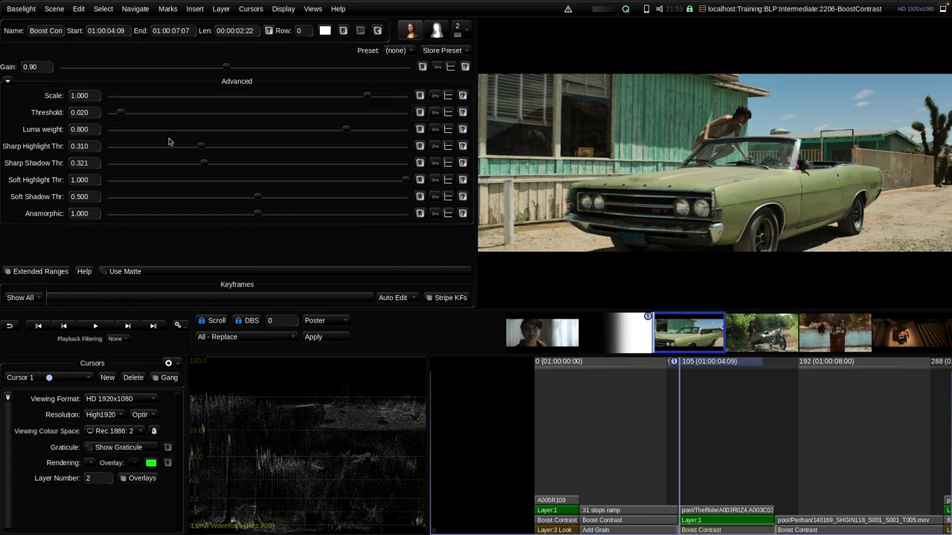
Try Thresholds of 0.342 and 0.500 on the car shot, comparing the image with Boost Contrast disabled and enabled.
drag(121, 113, 311, 112)
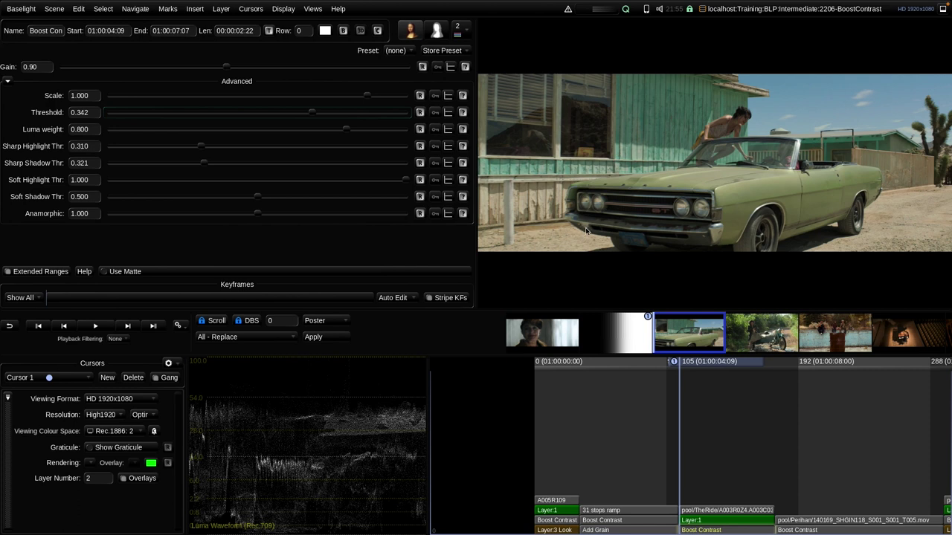
drag(312, 115, 445, 124)
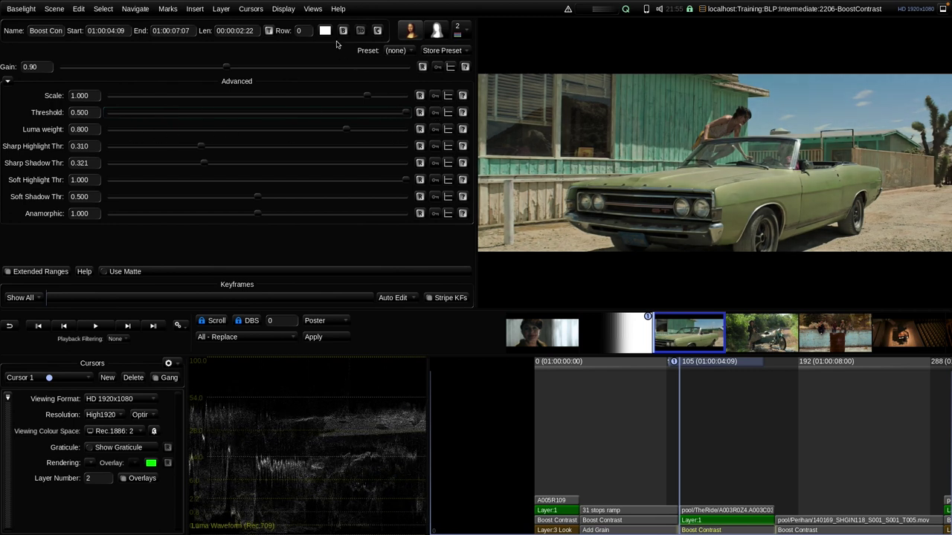
click(344, 31)
click(343, 30)
click(344, 31)
click(344, 31)
Try a Threshold of 0.000 on the car shot, compare with the effect disabled, and reset Threshold to 0.020.
drag(405, 115, 164, 115)
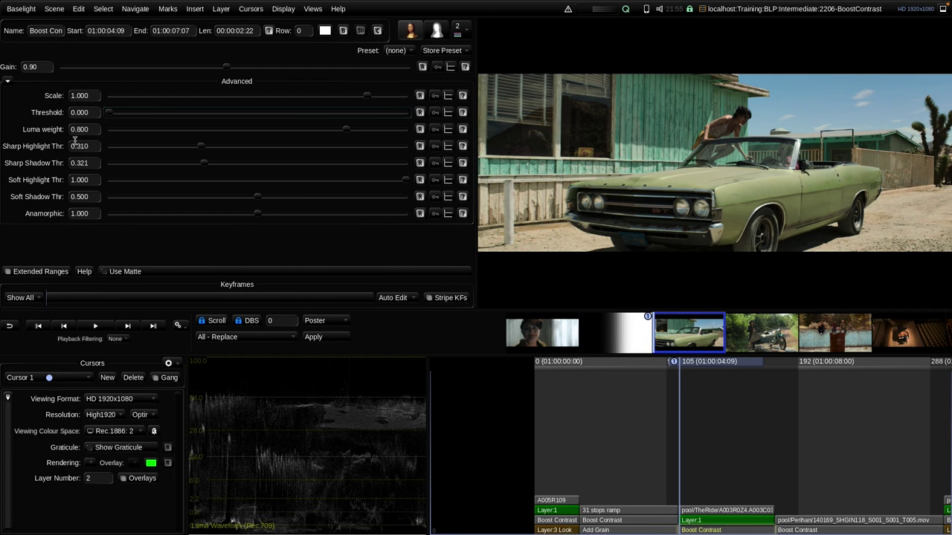
click(344, 31)
click(343, 30)
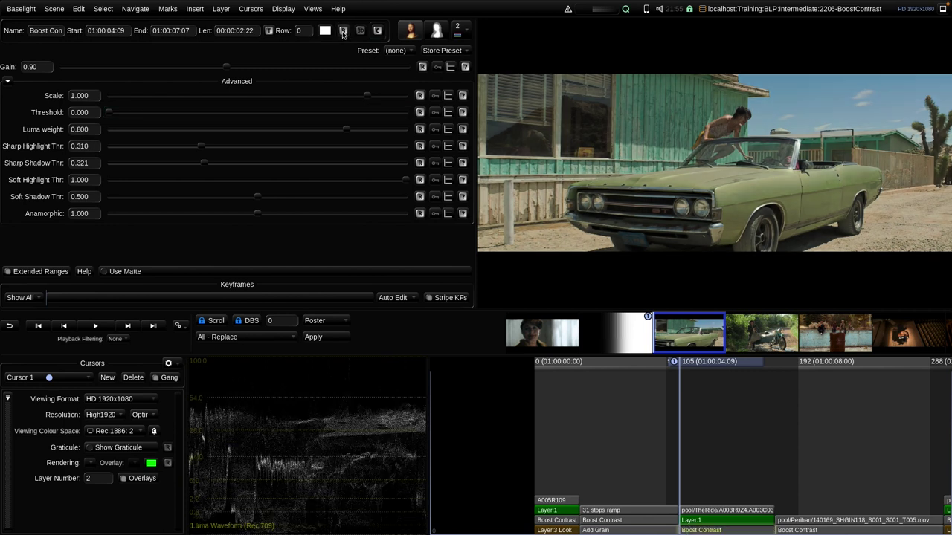
click(403, 116)
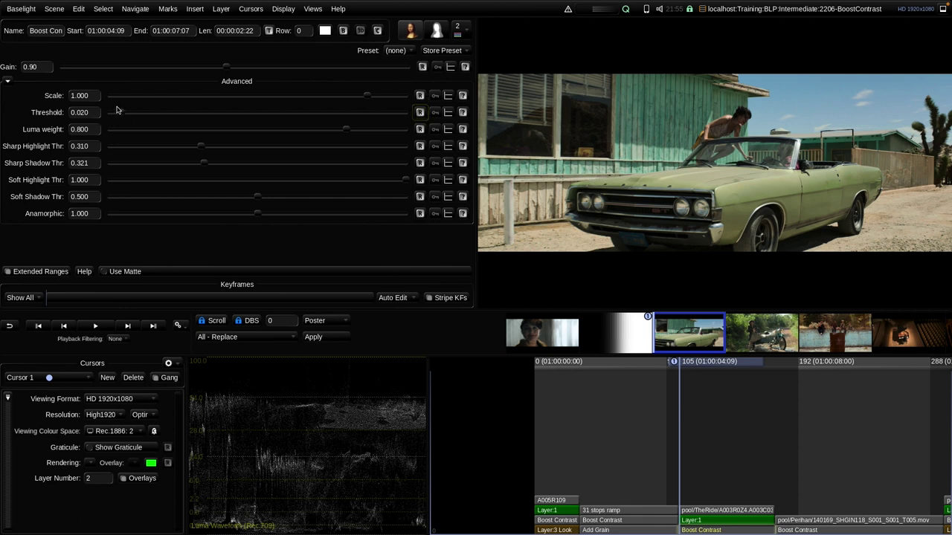
Go to the motorcycle shot, set its Boost Contrast gain to 0.50, and compare the image with the effect disabled and enabled.
key(Down)
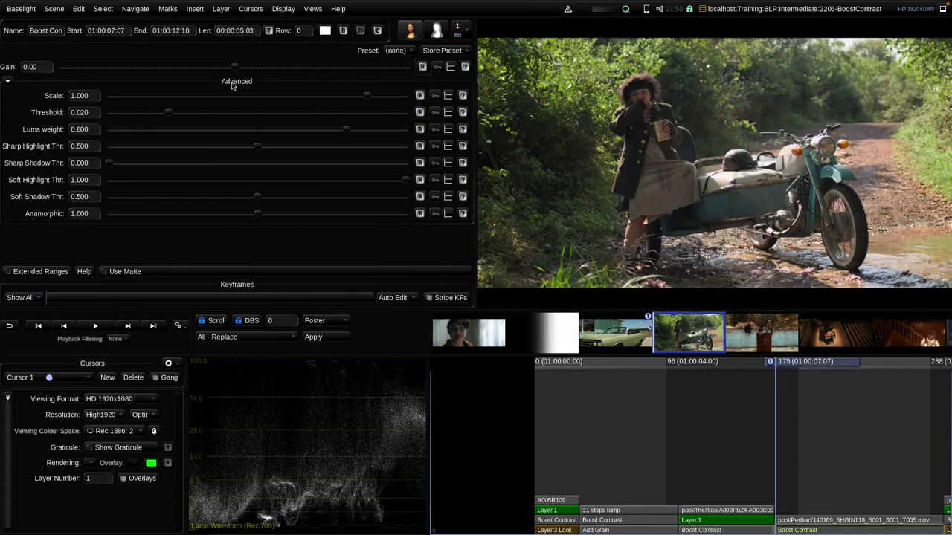
drag(240, 72, 476, 67)
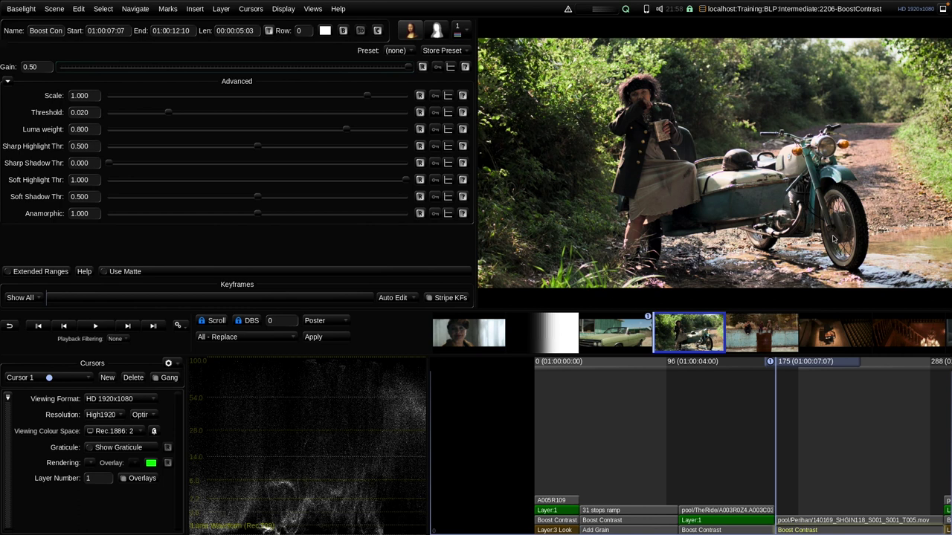
click(343, 30)
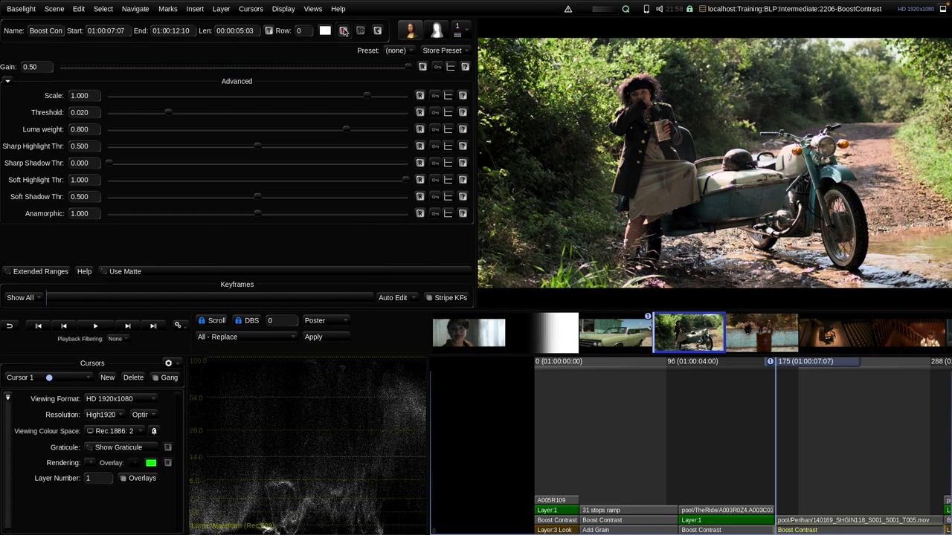
click(343, 31)
click(343, 30)
click(343, 30)
Set the motorcycle shot's Sharp Highlight Thr to 0.219 and Sharp Shadow Thr to 0.234, and compare with the effect disabled.
drag(258, 147, 176, 162)
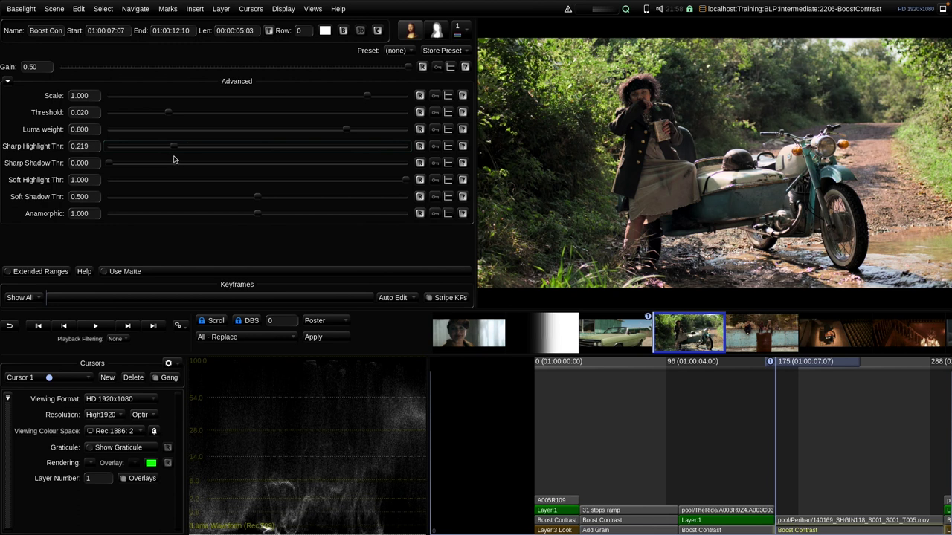
drag(110, 161, 177, 163)
click(344, 31)
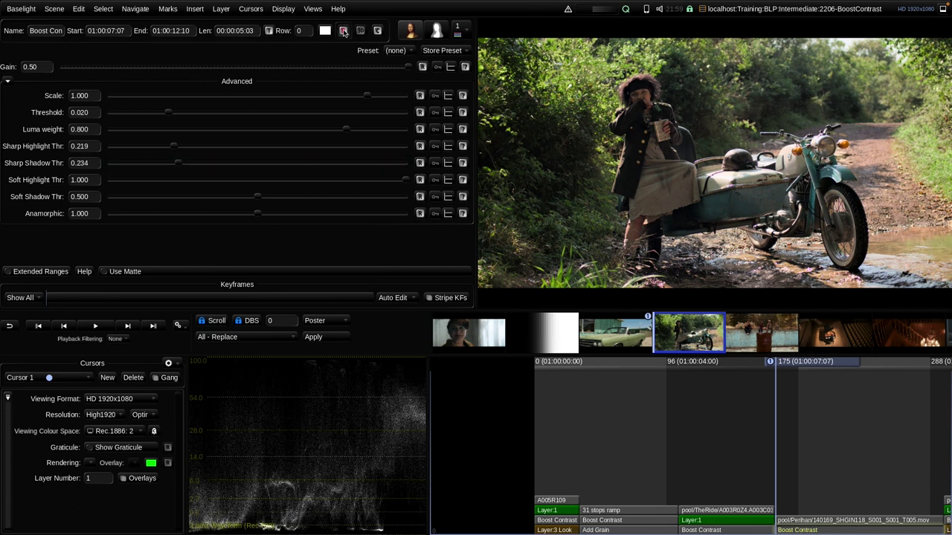
click(344, 31)
click(343, 31)
Try a gain of 0.30 on the motorcycle shot, and try an Anamorphic value of 2.000 with the gain at 0.50.
drag(408, 69, 339, 69)
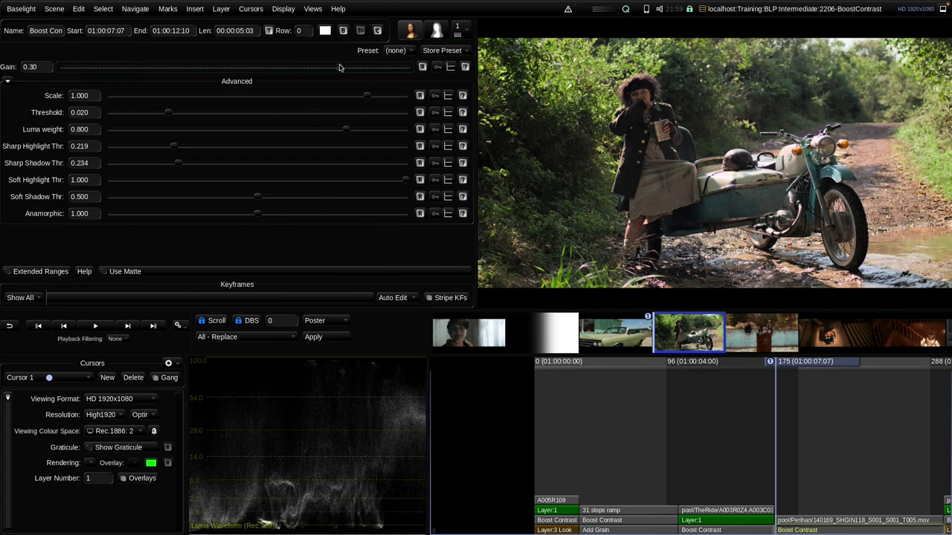
click(343, 31)
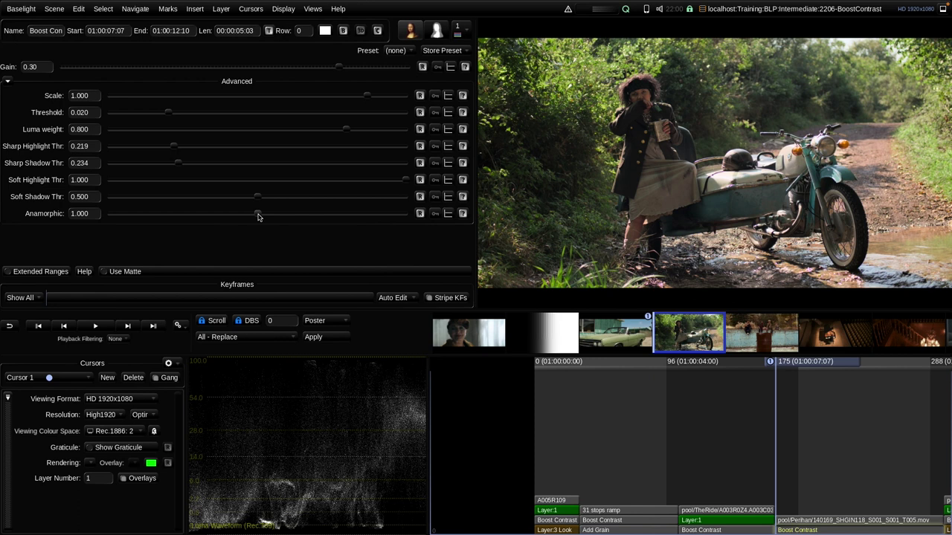
drag(258, 216, 451, 192)
drag(344, 69, 447, 70)
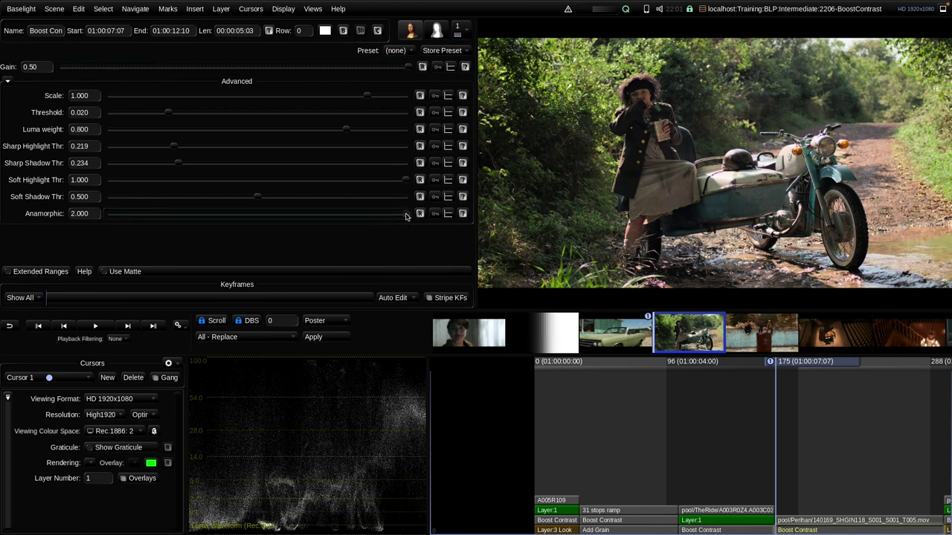
Try an Anamorphic value of 0.000 on the motorcycle shot, compare with the effect disabled, and reset Anamorphic to 1.000.
drag(405, 216, 104, 226)
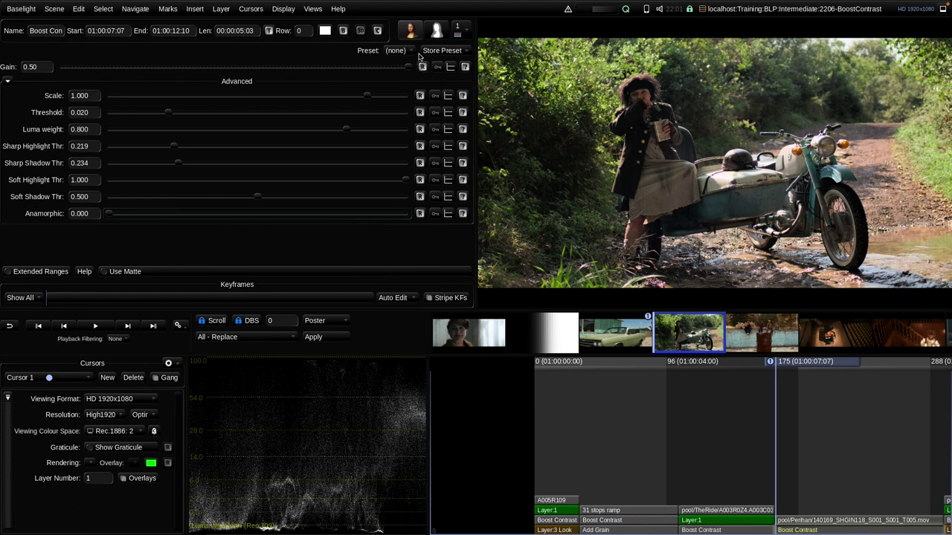
click(343, 31)
click(343, 30)
click(342, 31)
click(343, 31)
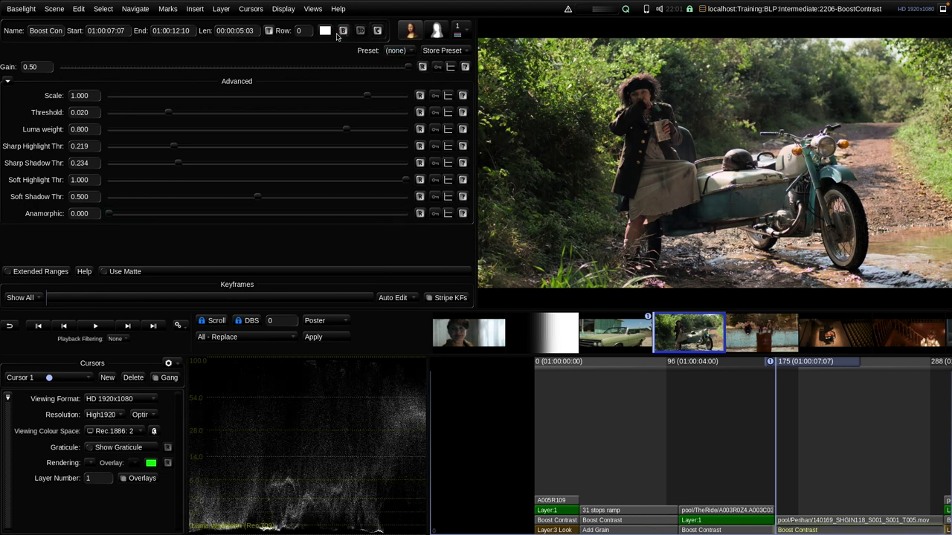
click(420, 214)
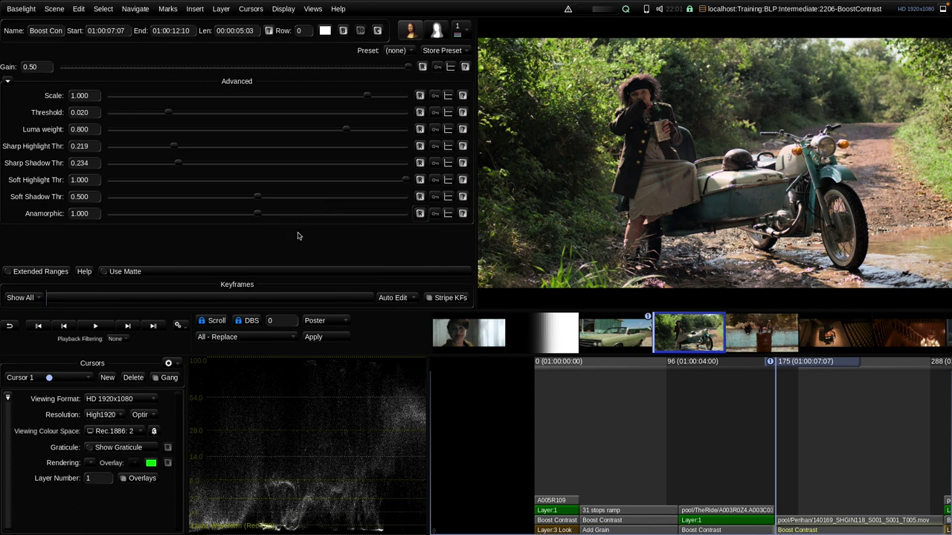
On the shot of four people on the wall, set Boost Contrast gain to 0.50 and Sharp Shadow Thr to 0.382, comparing with the effect disabled.
key(Down)
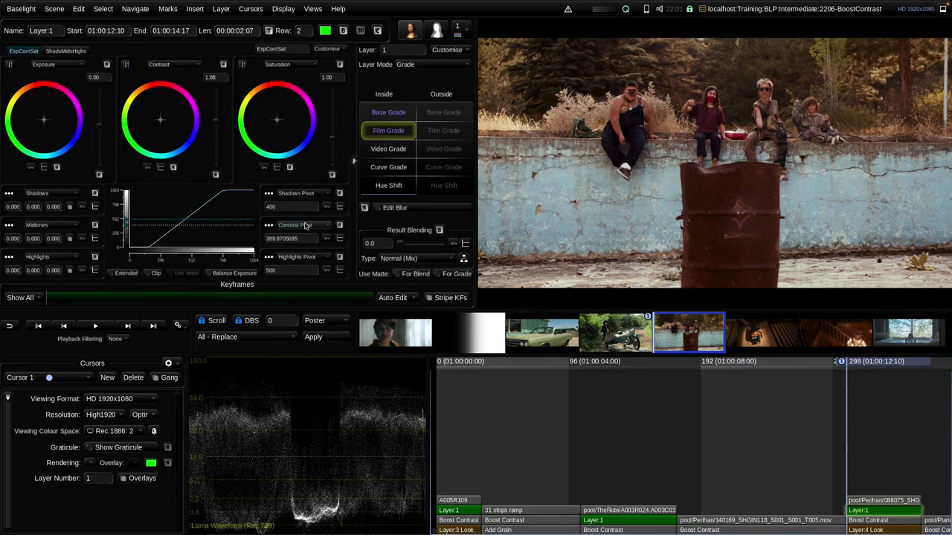
key(Down)
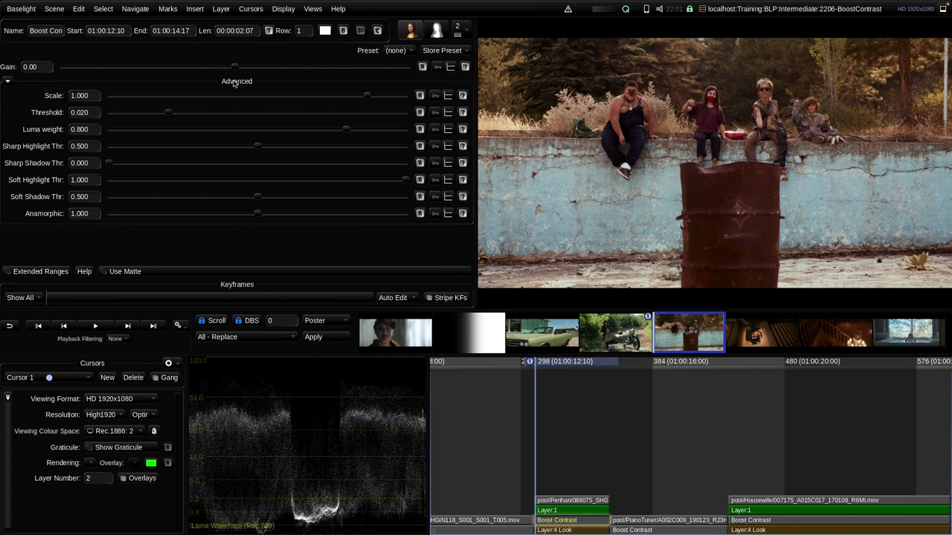
drag(239, 70, 407, 68)
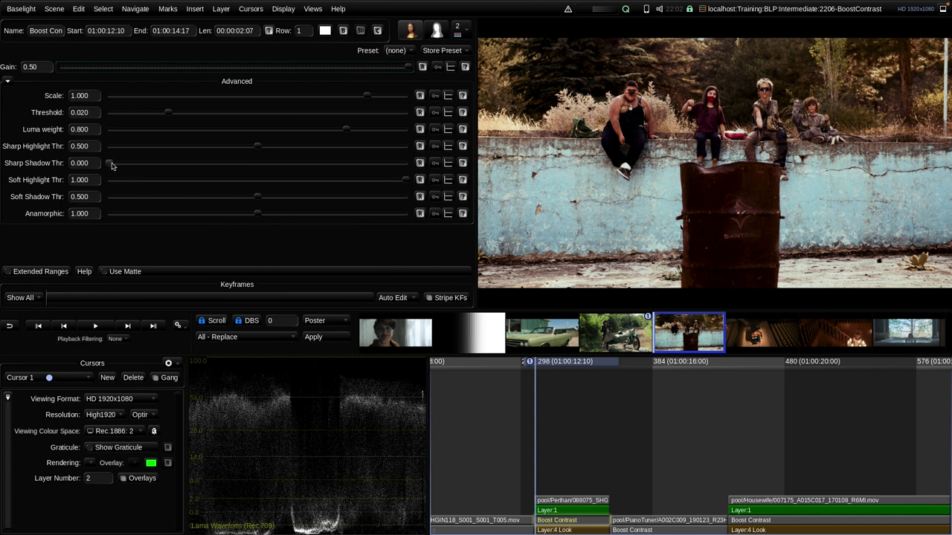
drag(110, 166, 222, 154)
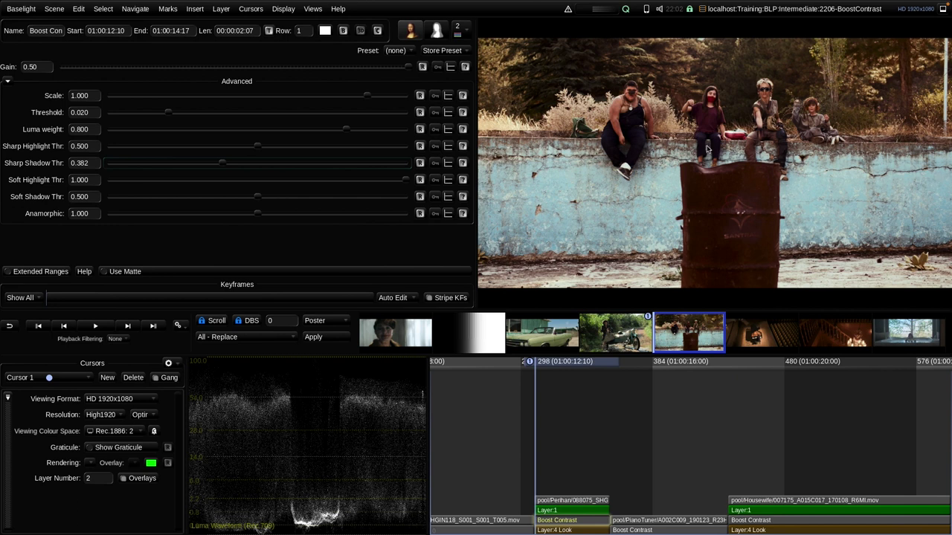
click(343, 31)
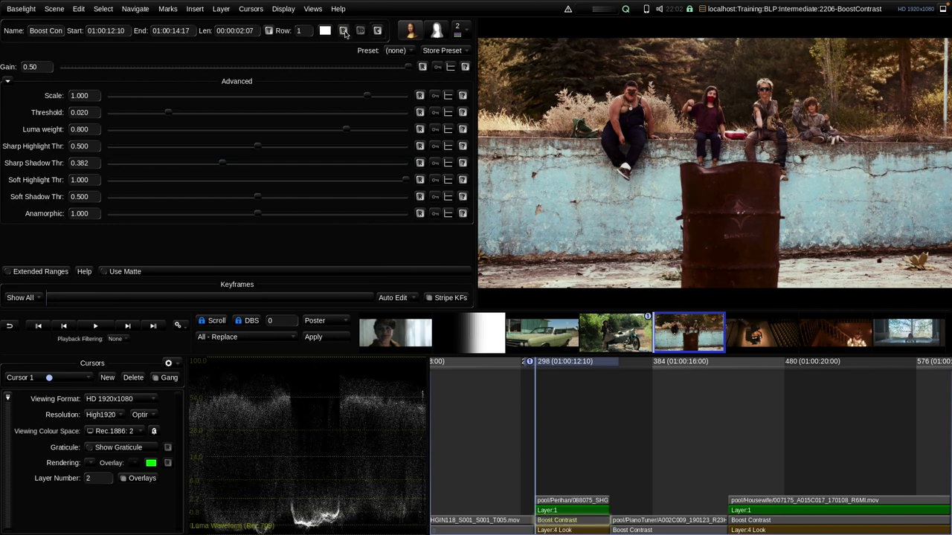
click(344, 31)
Reduce the wall shot's Boost Contrast Scale to 0.037 and compare the image with the effect disabled and enabled.
drag(366, 98, 257, 113)
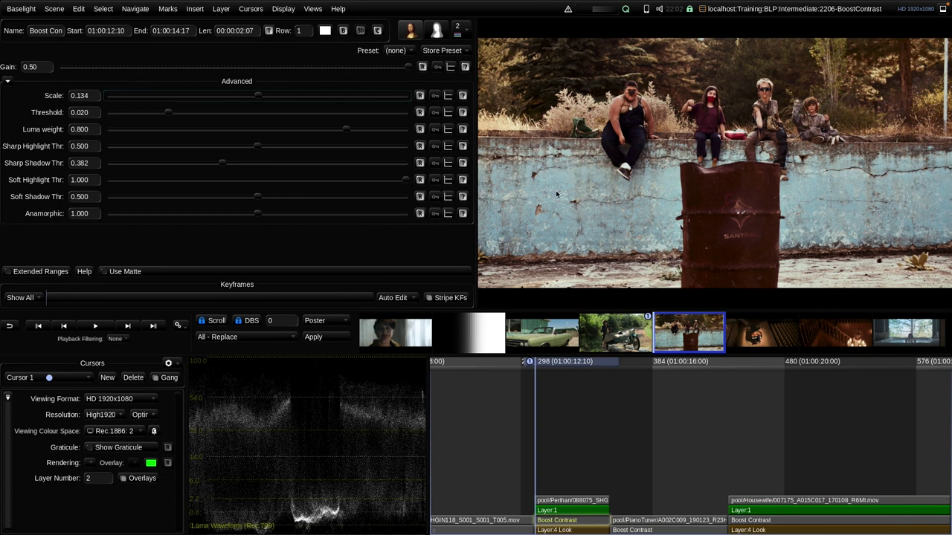
drag(312, 106, 195, 109)
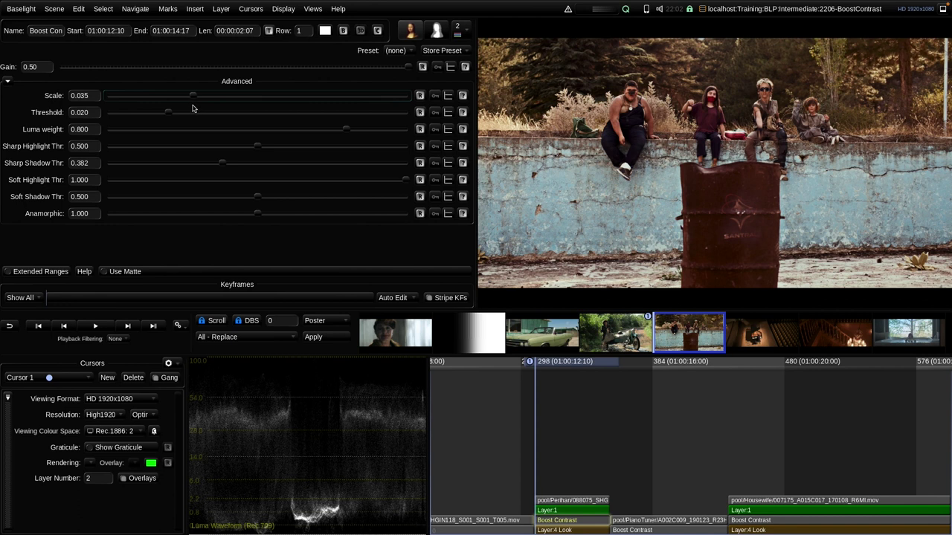
drag(193, 108, 196, 108)
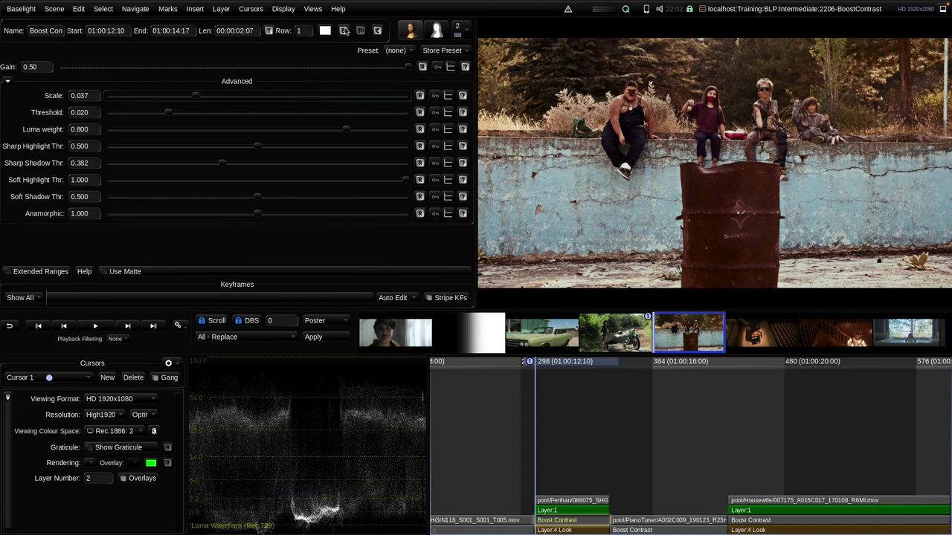
click(344, 29)
click(344, 29)
click(343, 29)
click(342, 32)
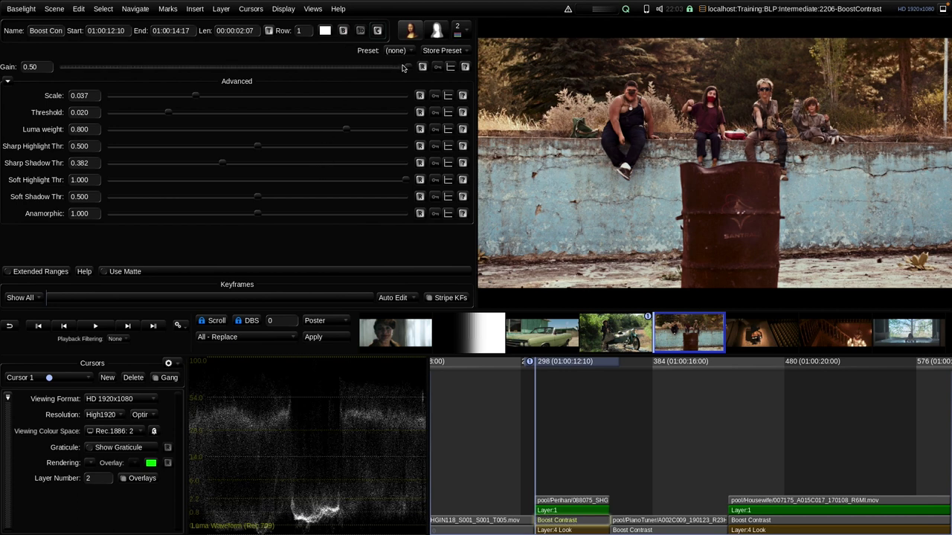
Lower the wall shot's gain to 0.23 and compare the image with the effect disabled and enabled.
drag(409, 69, 317, 80)
click(343, 31)
click(343, 31)
click(343, 30)
click(343, 30)
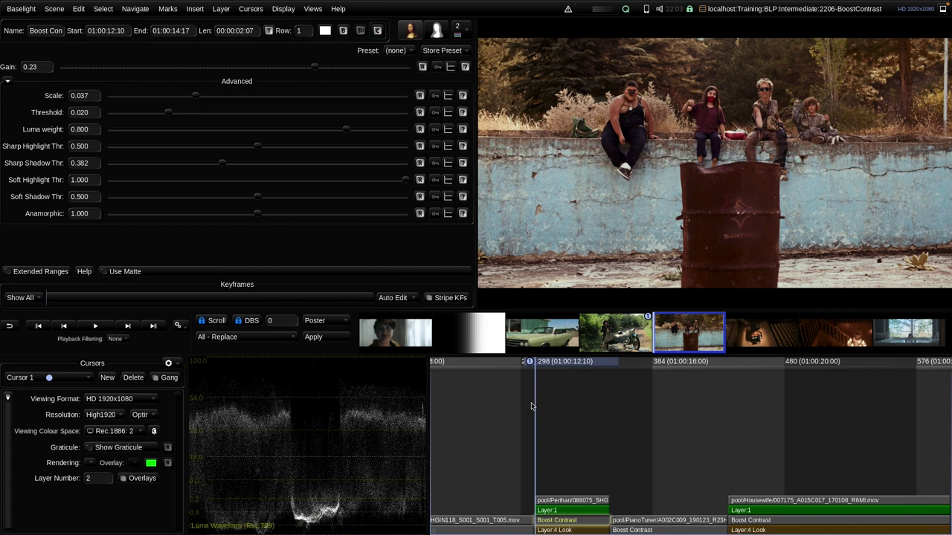
Go to the piano shot, try a Boost Contrast gain of 0.16, and reset the gain to 0.00.
key(Down)
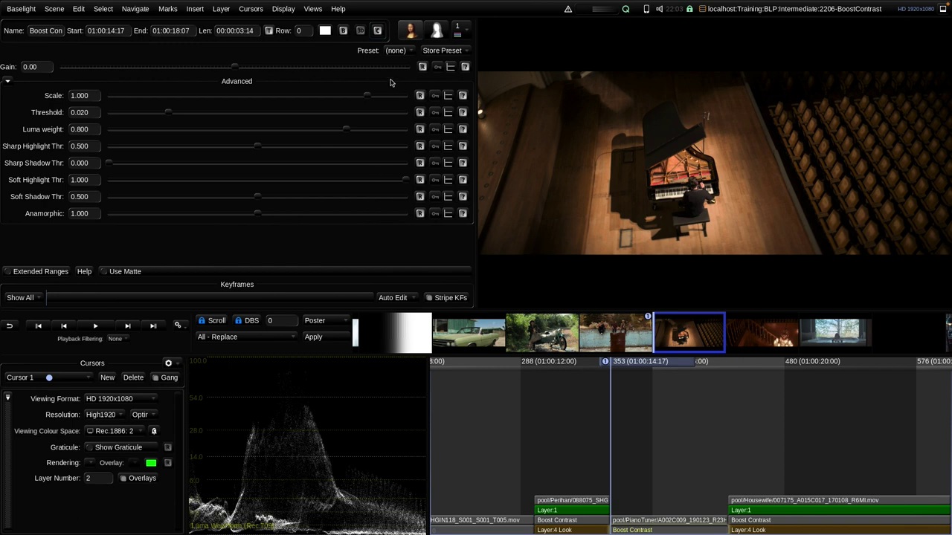
drag(234, 68, 292, 69)
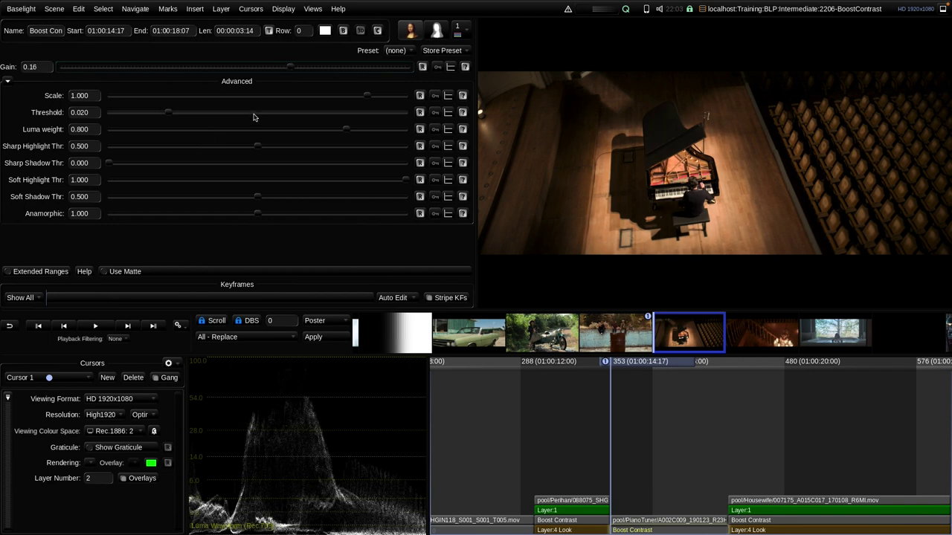
click(422, 67)
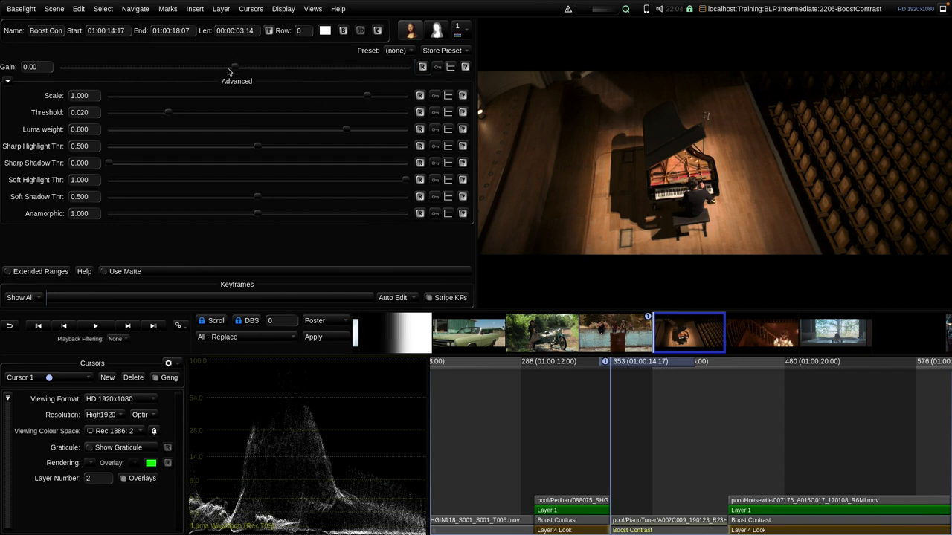
Set the piano shot's gain to -0.50 and Soft Shadow Thr to 0.000, and compare the piano close up with the effect disabled.
drag(234, 68, 2, 102)
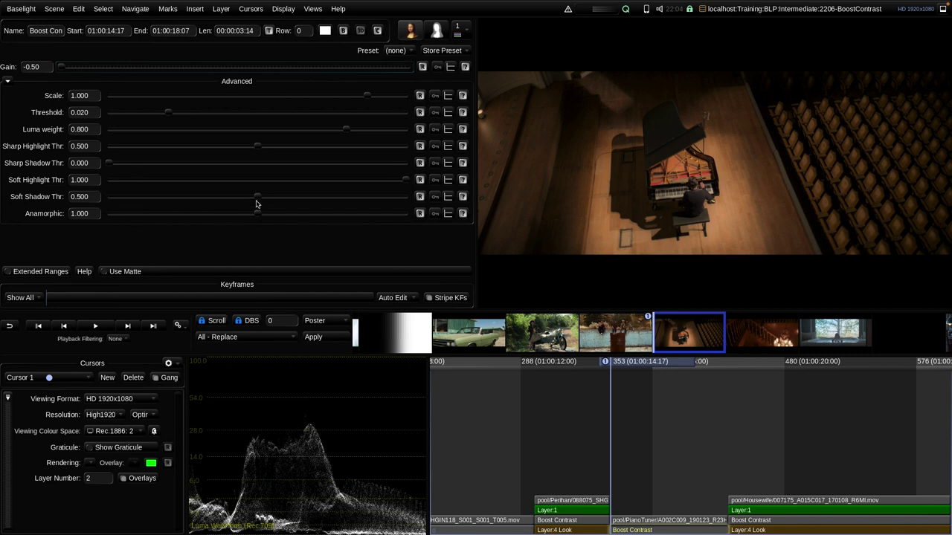
drag(259, 199, 110, 214)
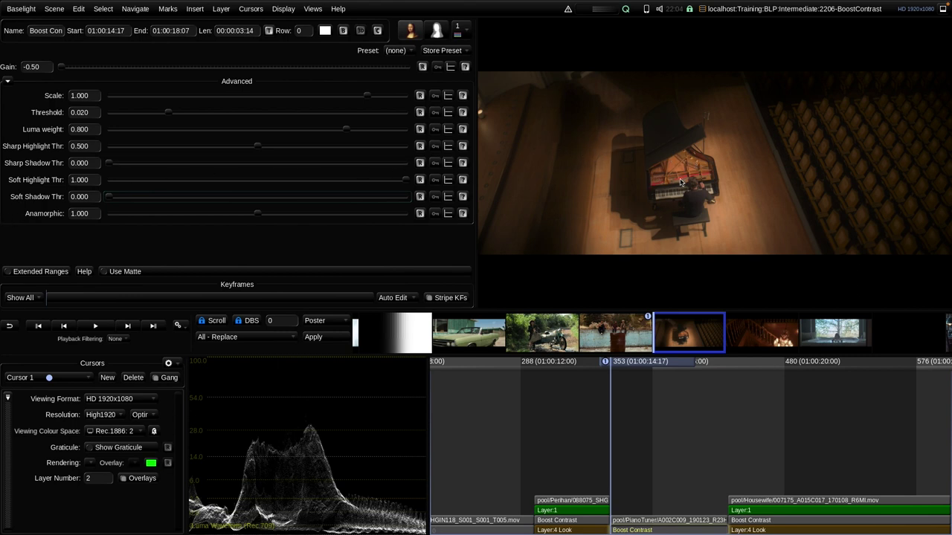
scroll(667, 177, up, 3)
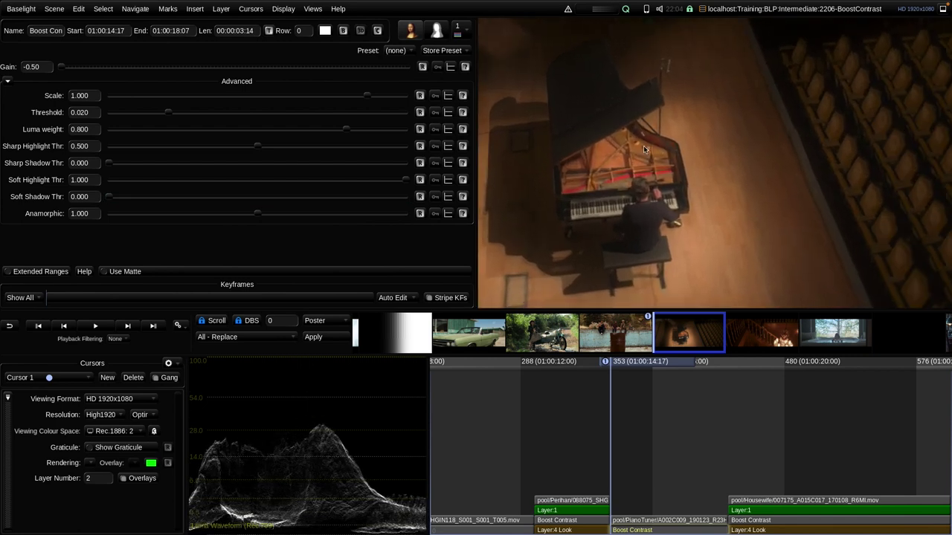
scroll(688, 140, down, 2)
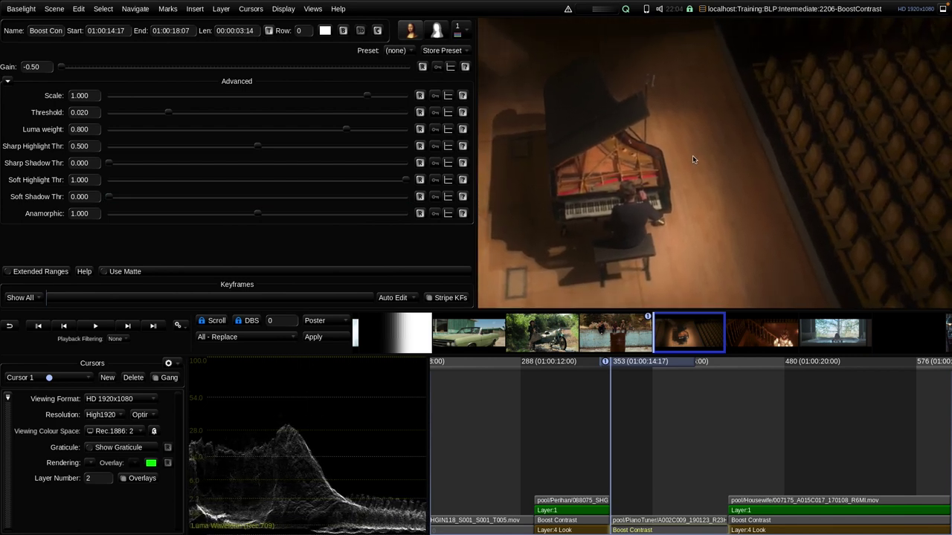
click(343, 30)
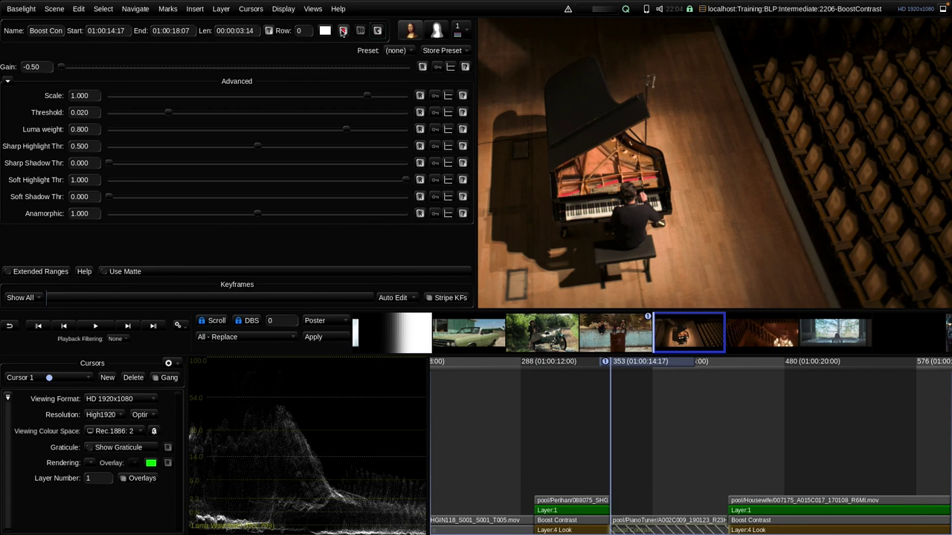
click(343, 30)
click(343, 30)
click(343, 31)
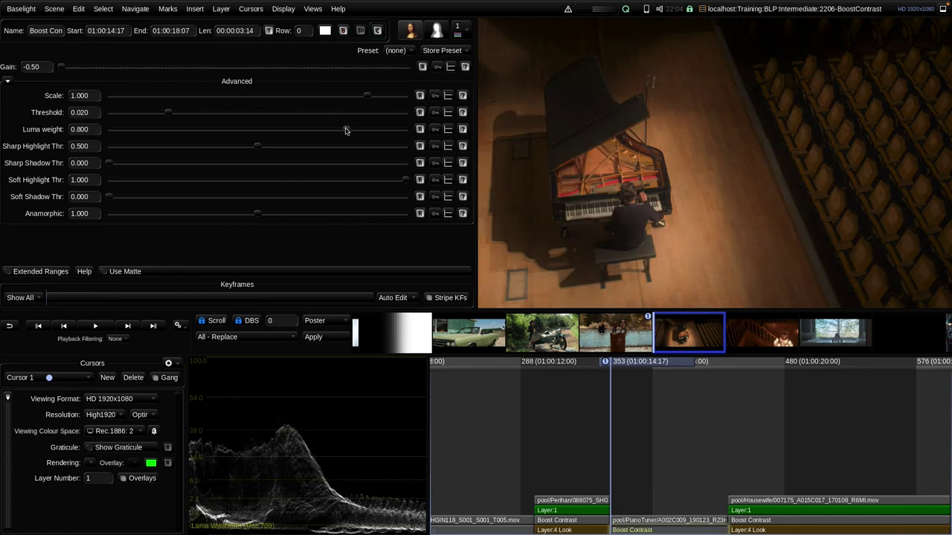
Set the piano shot's Luma weight to 0.192 and compare the image with the effect disabled and enabled.
drag(347, 130, 168, 143)
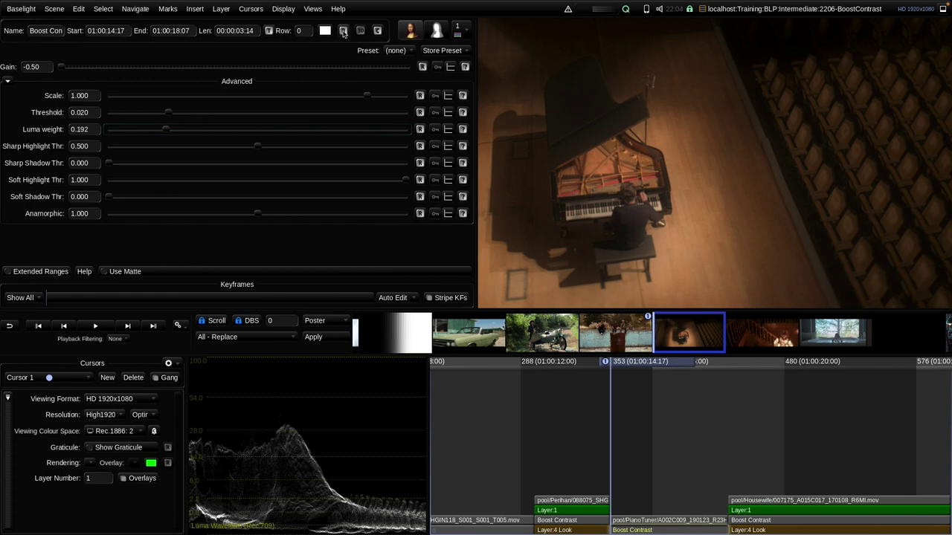
click(343, 32)
click(343, 32)
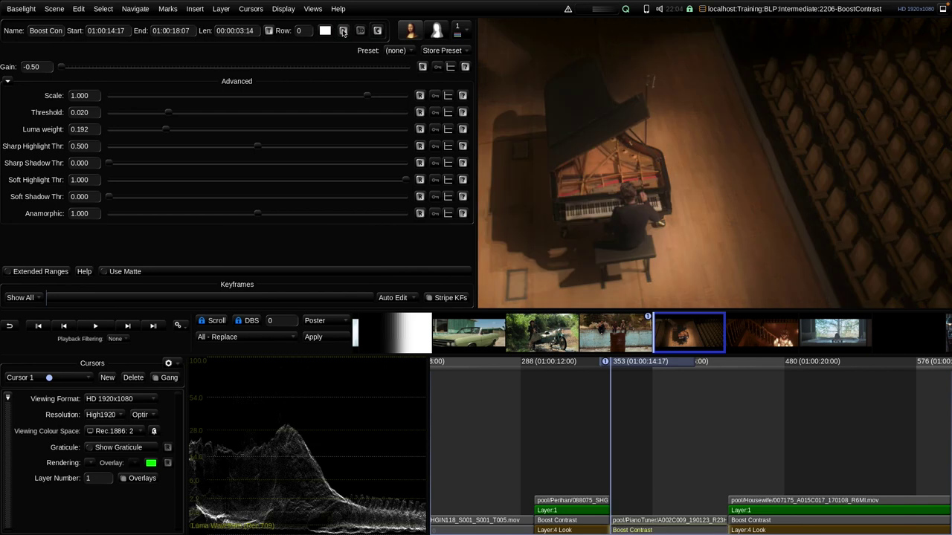
click(344, 31)
click(344, 31)
Set the piano shot's Soft Highlight Thr to 0.542 and compare the image with the effect disabled and enabled.
drag(405, 182, 270, 202)
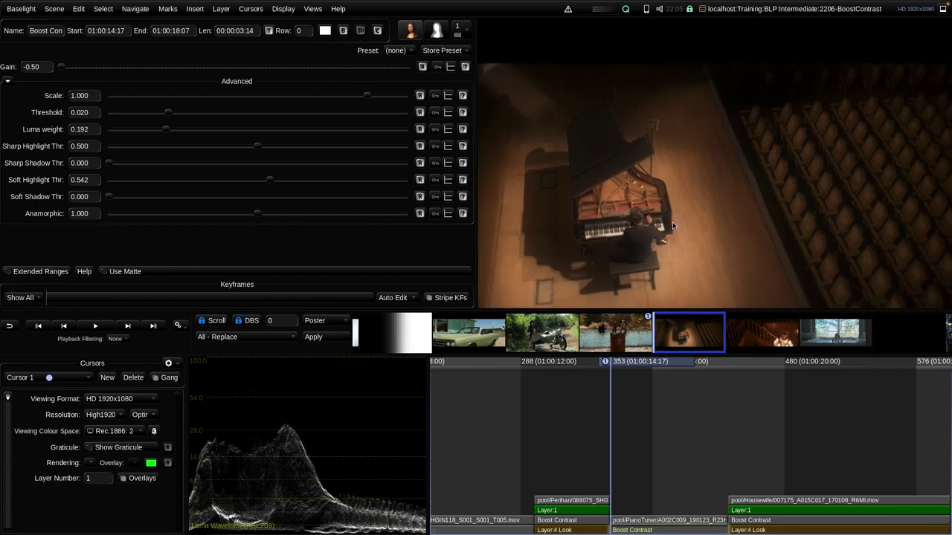
click(344, 31)
click(344, 30)
click(344, 31)
click(344, 30)
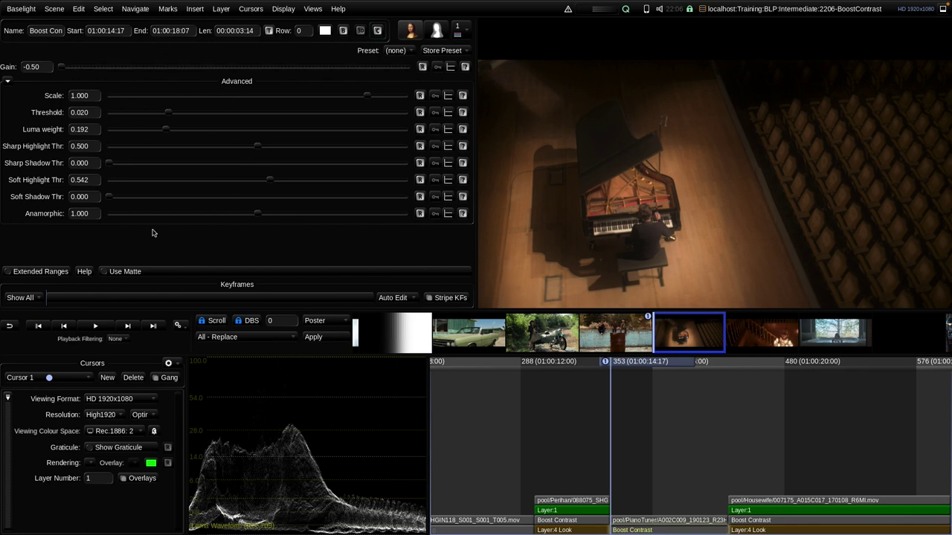
Try a gain of -0.30 on the piano shot and compare the image with the effect disabled and enabled.
drag(63, 67, 134, 68)
click(343, 31)
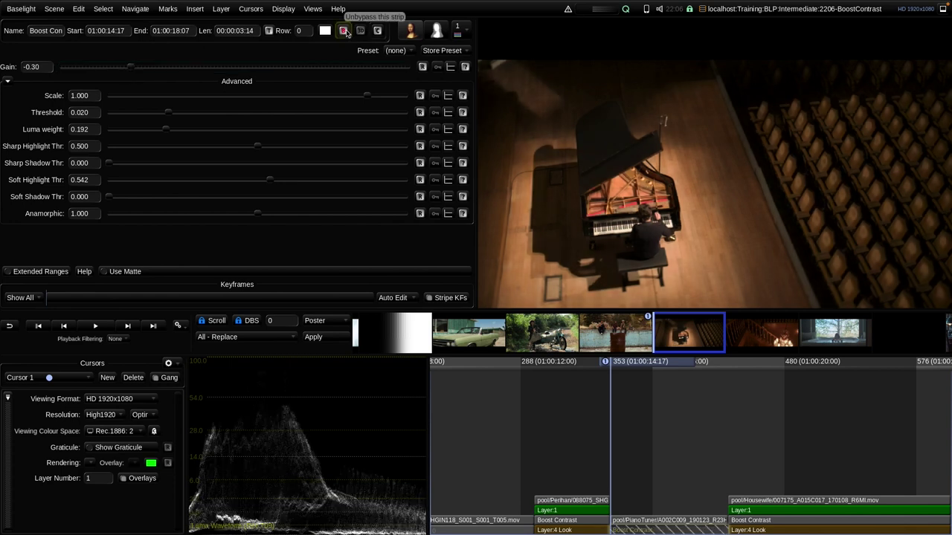
click(344, 31)
click(343, 31)
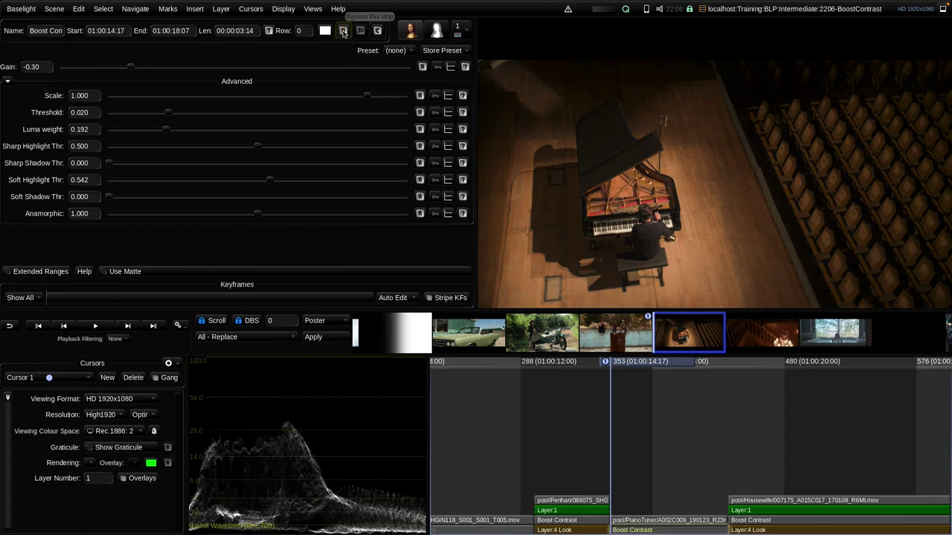
click(344, 31)
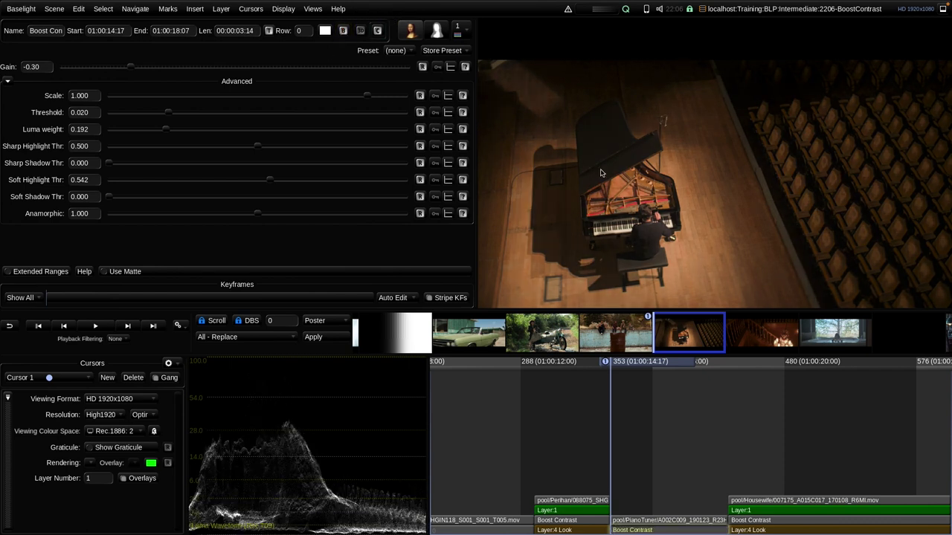
scroll(693, 173, down, 3)
drag(722, 208, 698, 195)
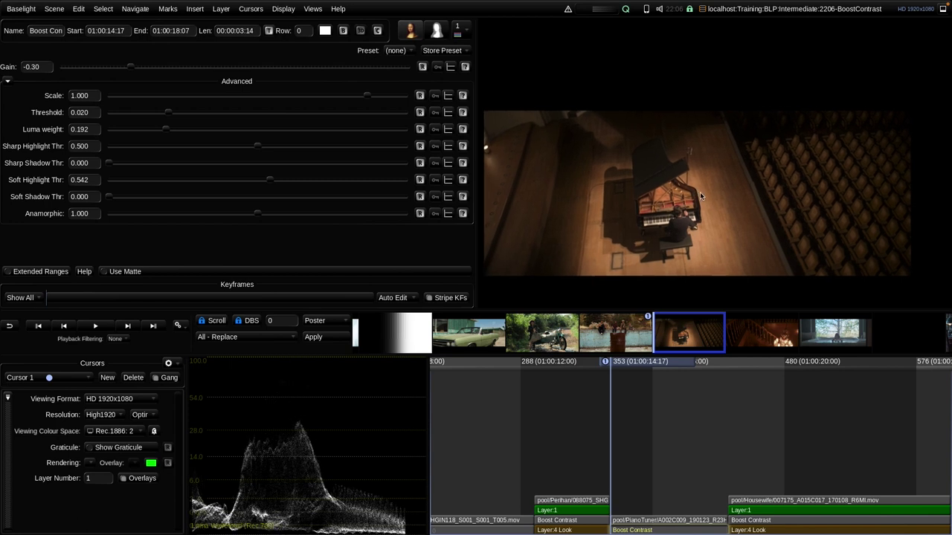
Set the piano shot's gain to -0.50 and compare the whole frame with the effect disabled and enabled.
drag(130, 67, 18, 101)
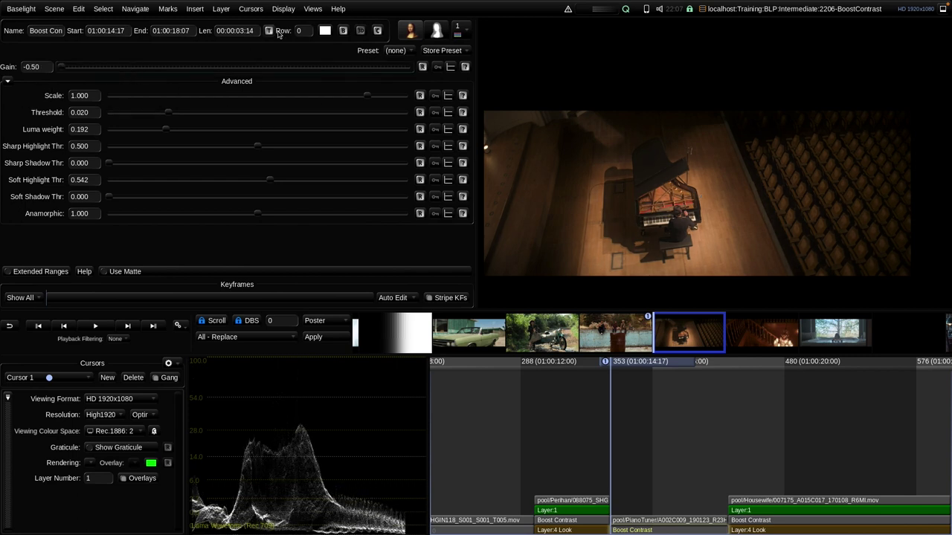
click(342, 34)
click(339, 36)
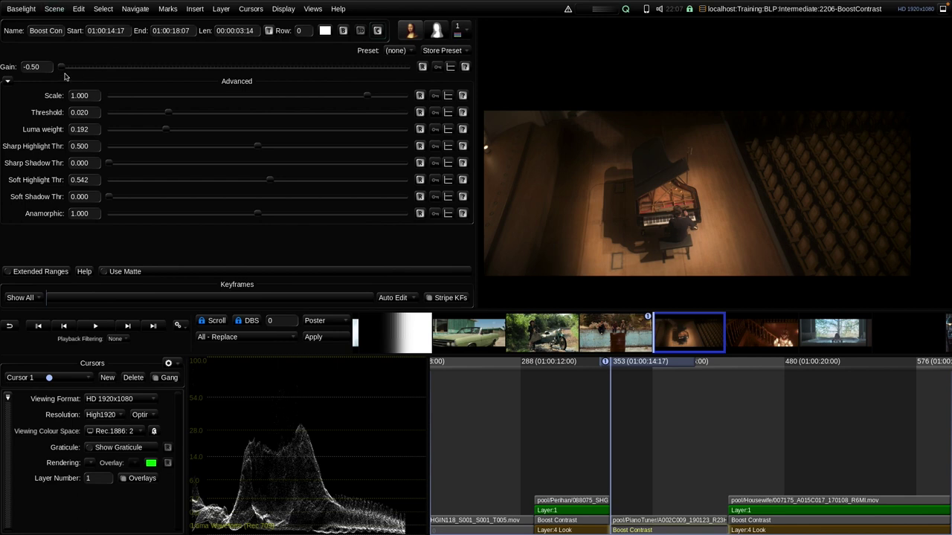
mouse_move(63, 67)
mouse_down()
mouse_move(74, 67)
mouse_move(62, 68)
mouse_up()
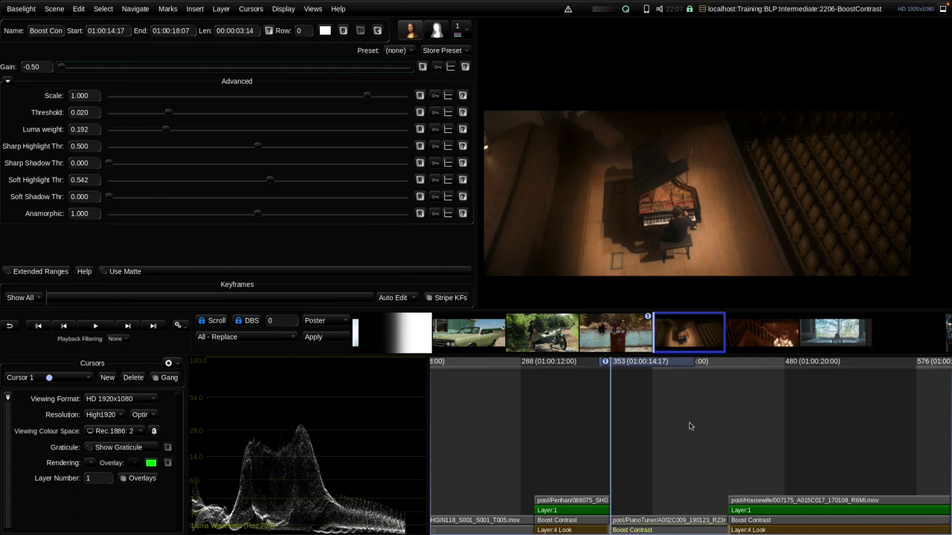
Play the staircase shot to the chandelier at frame 545, set its Boost Contrast gain to -0.50, and compare with the effect disabled.
key(Down)
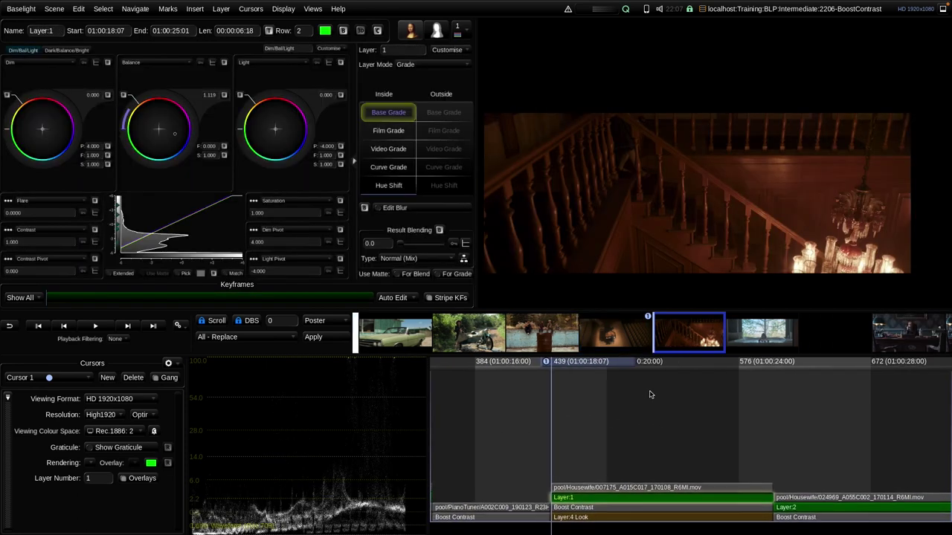
key(space)
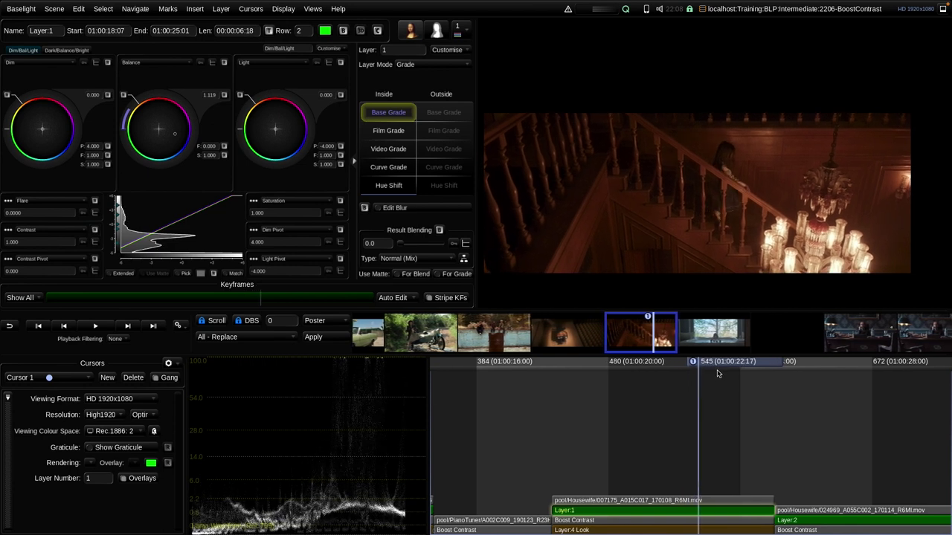
click(601, 521)
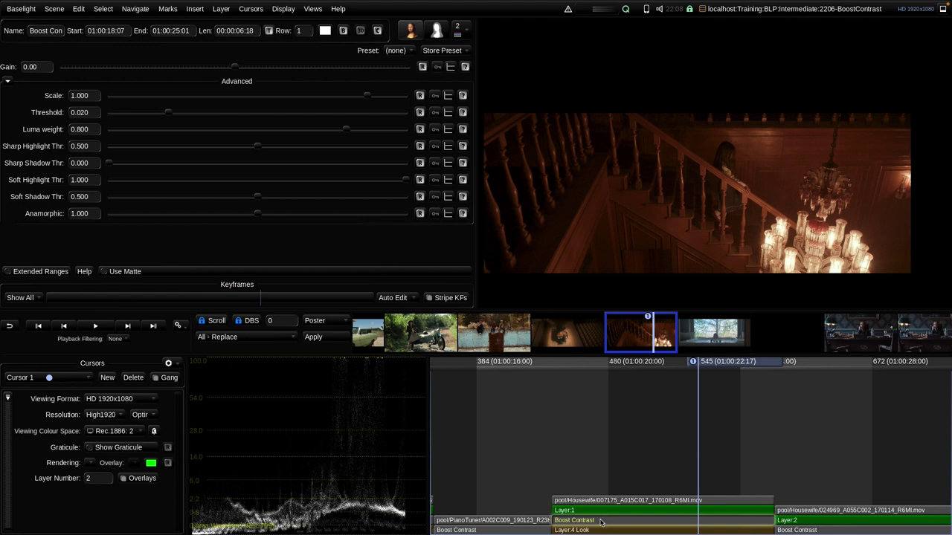
drag(235, 68, 48, 118)
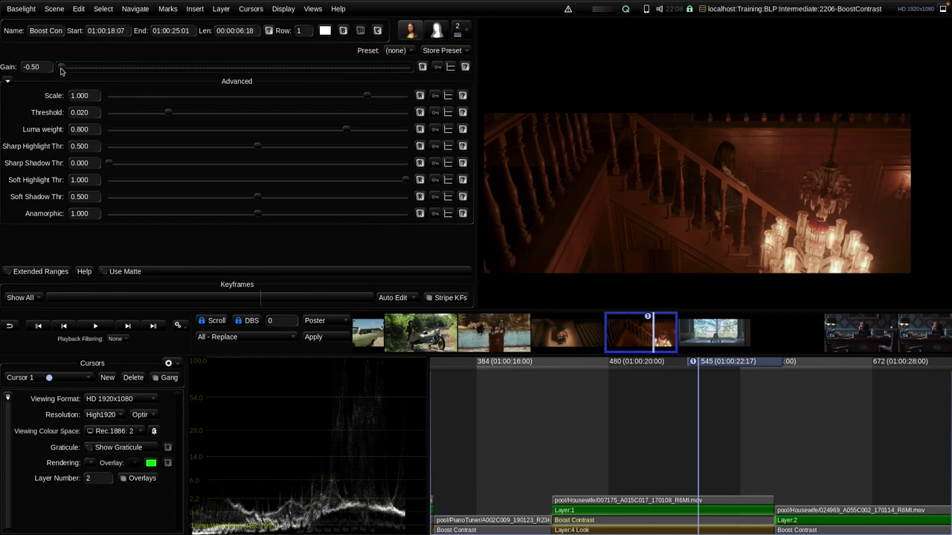
click(343, 31)
click(343, 31)
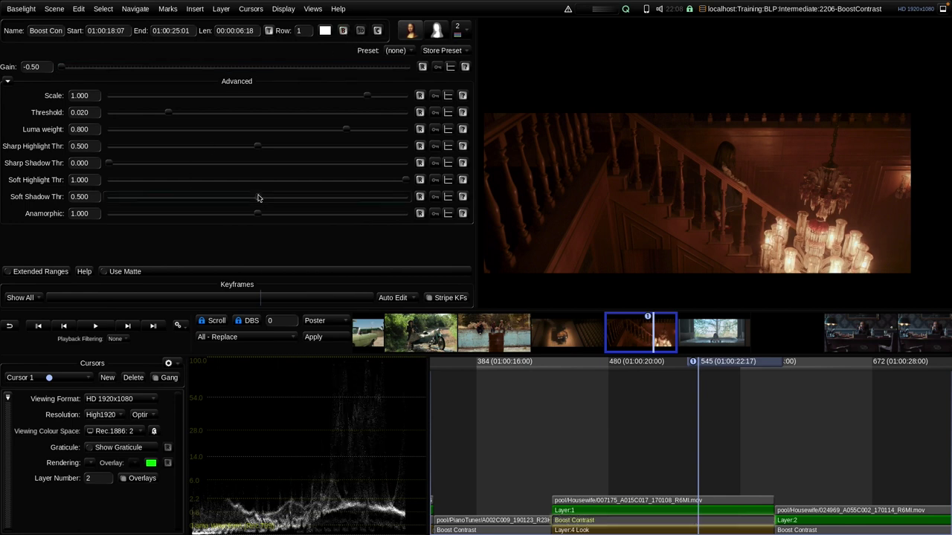
Set the staircase shot's Soft Shadow Thr to 0.000 and compare the image with Boost Contrast disabled and enabled.
drag(257, 197, 88, 193)
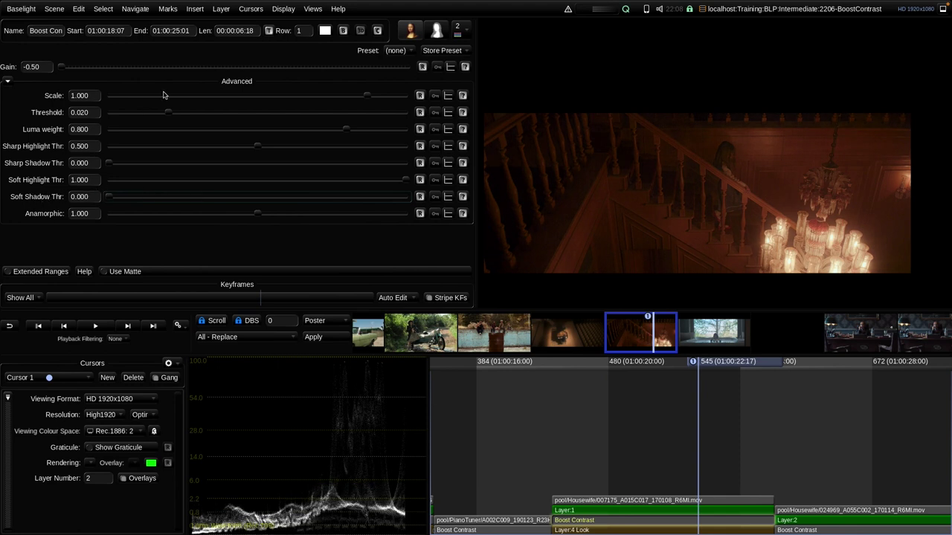
click(344, 31)
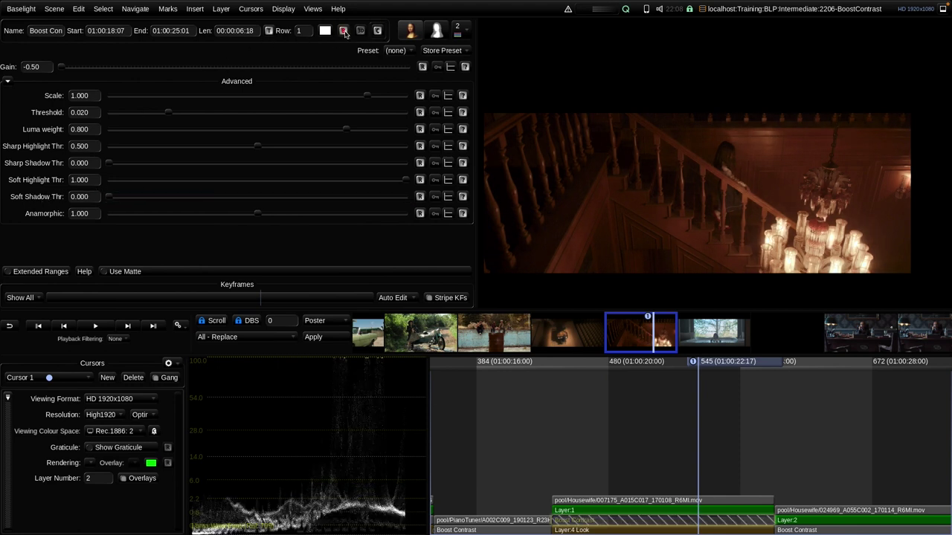
click(344, 31)
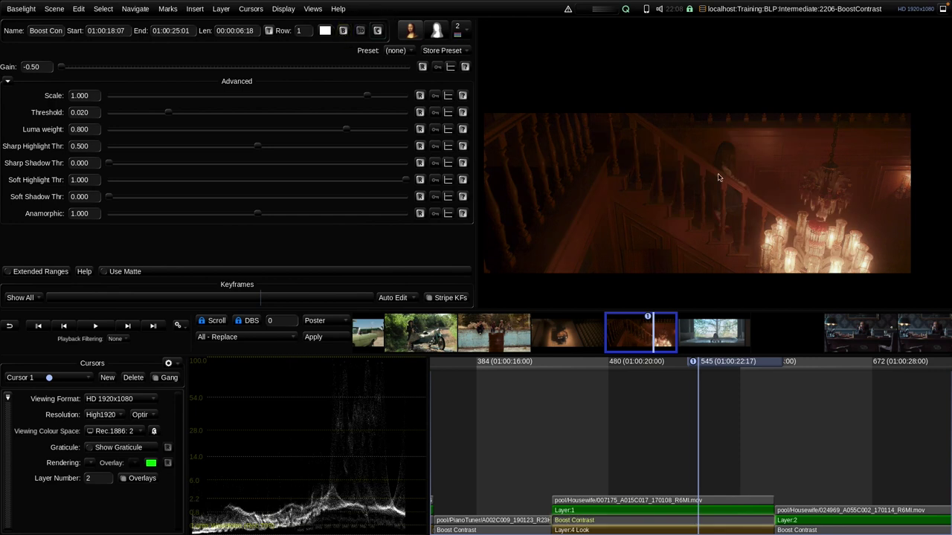
click(343, 31)
click(343, 31)
Mask the woman on the stairs with an elliptical shape matte, set its Feather Radius to 35.59, and invert the matte.
click(436, 30)
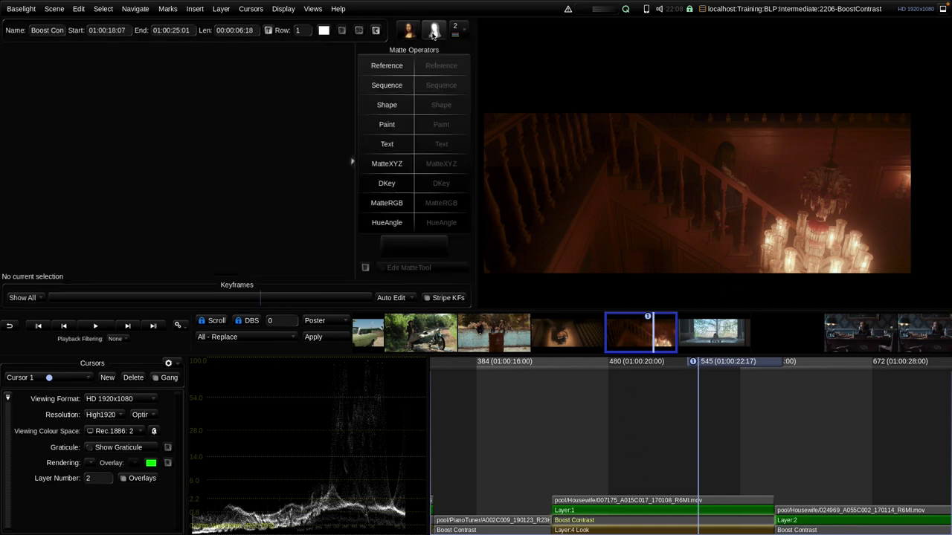
click(387, 105)
mouse_move(729, 165)
mouse_down()
mouse_move(740, 203)
mouse_move(725, 193)
mouse_up()
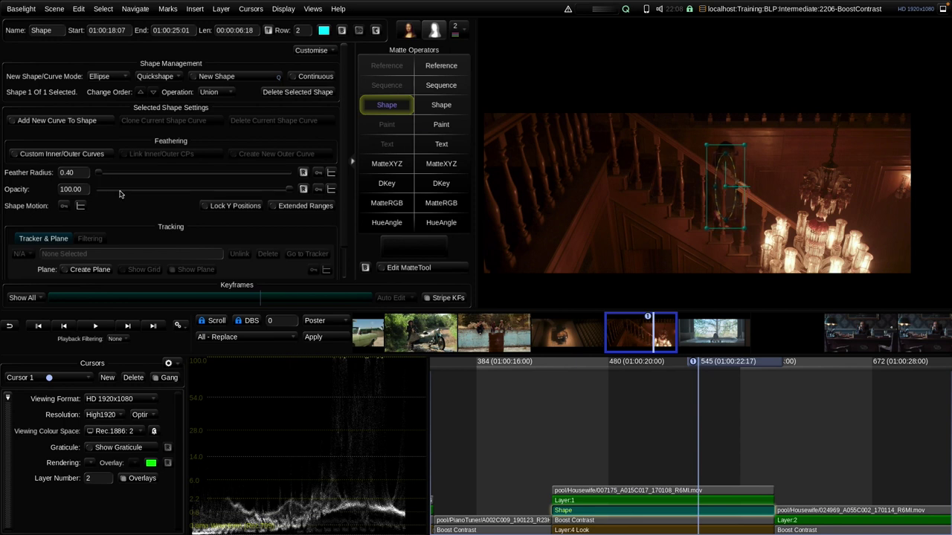
drag(98, 172, 168, 177)
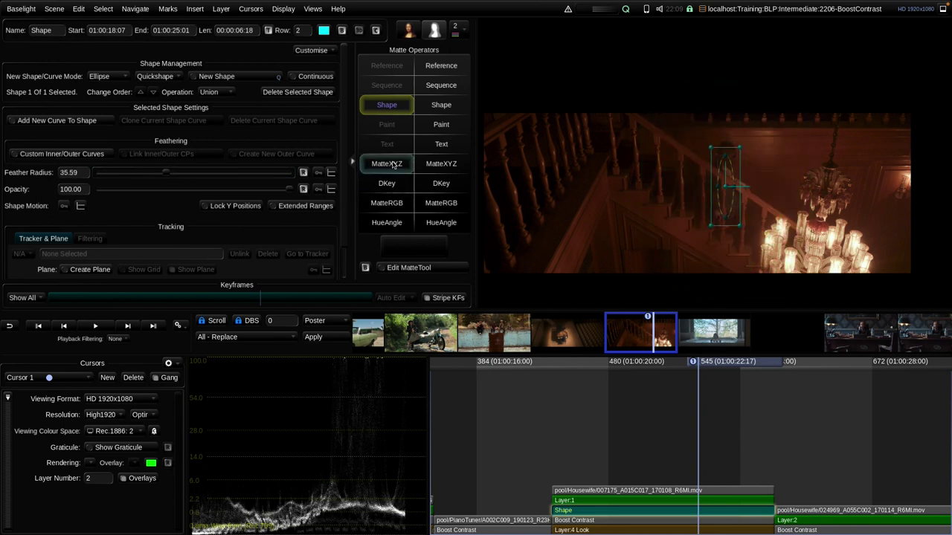
scroll(283, 213, down, 2)
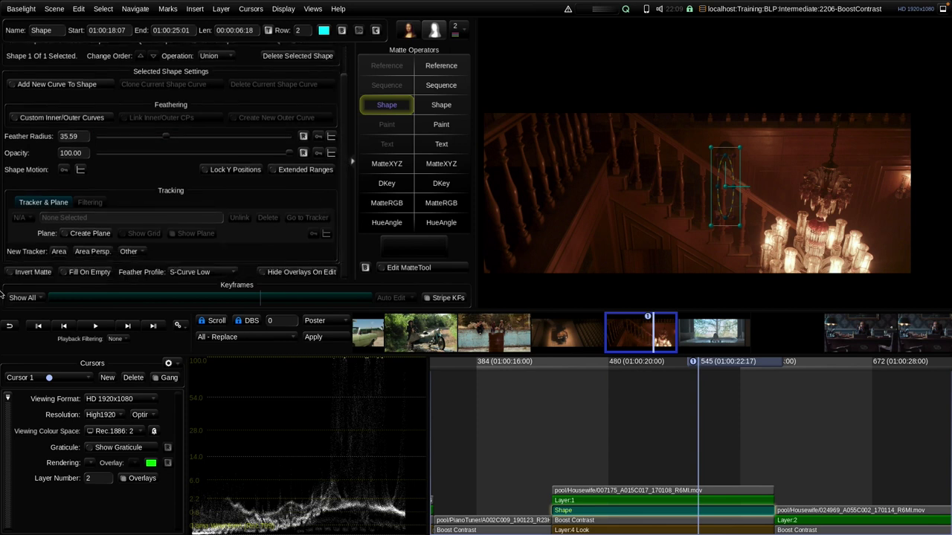
click(30, 273)
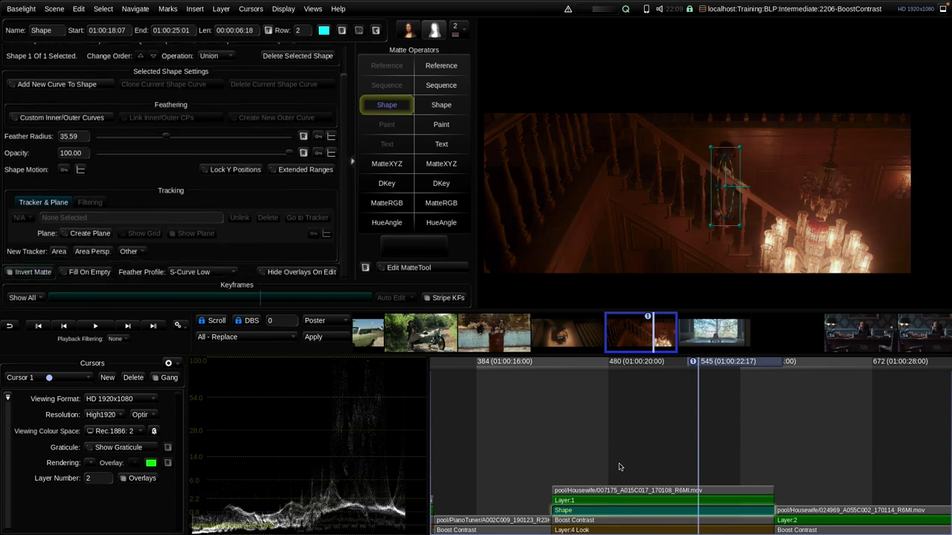
Compare the staircase image with the masked Boost Contrast disabled and enabled.
click(618, 521)
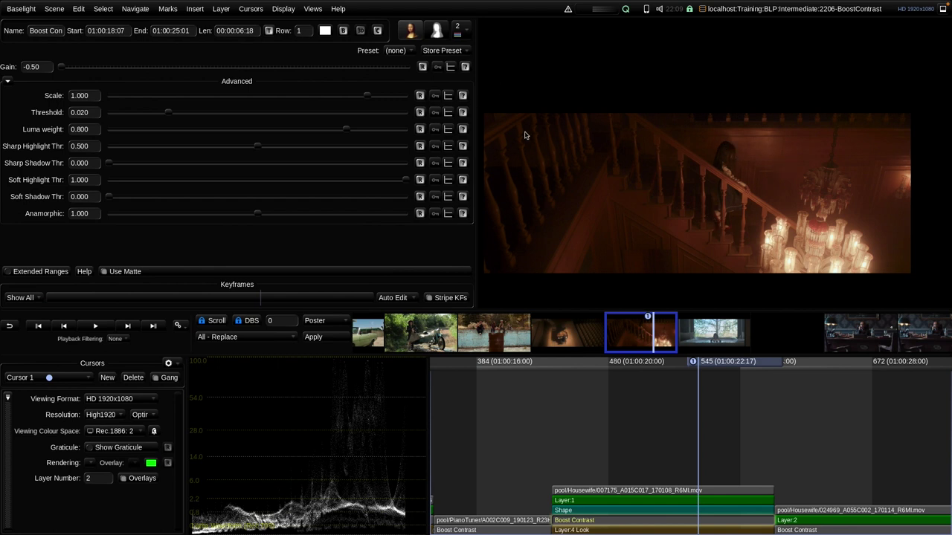
click(344, 31)
click(344, 33)
Set the shape matte's opacity to 60.05 and compare the staircase image with Boost Contrast disabled and enabled.
click(577, 512)
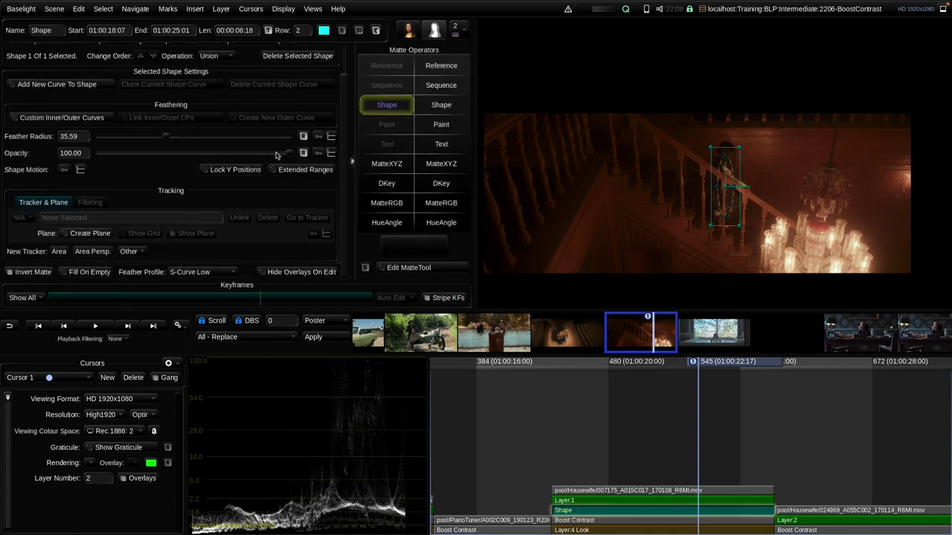
drag(289, 153, 211, 163)
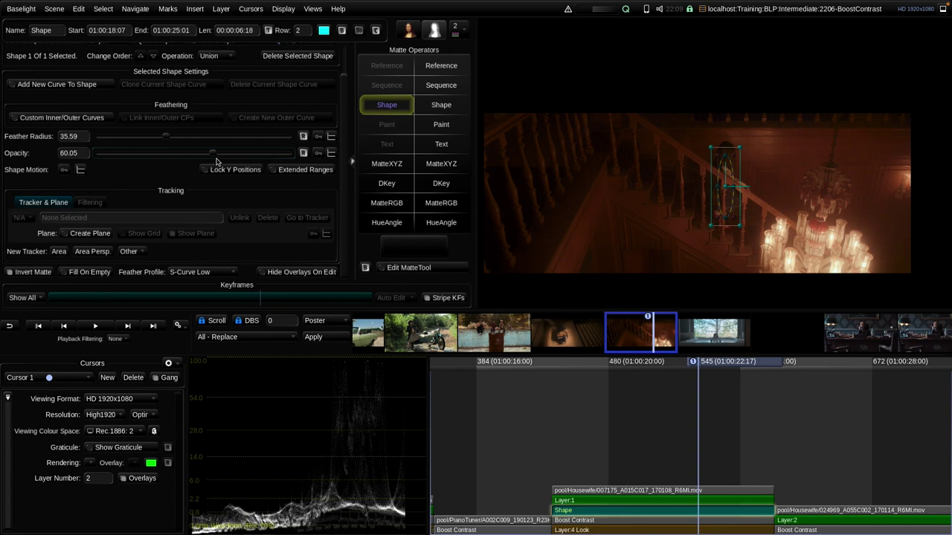
click(588, 520)
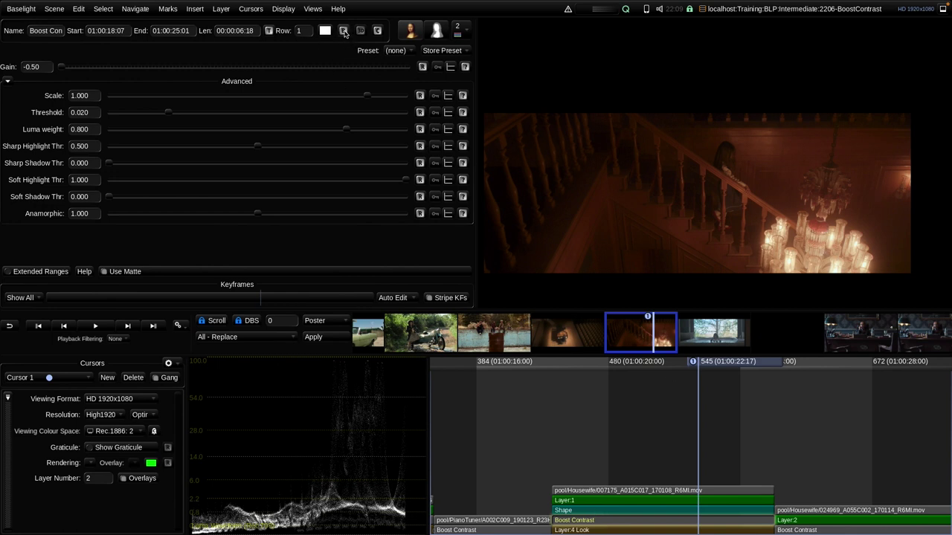
click(344, 31)
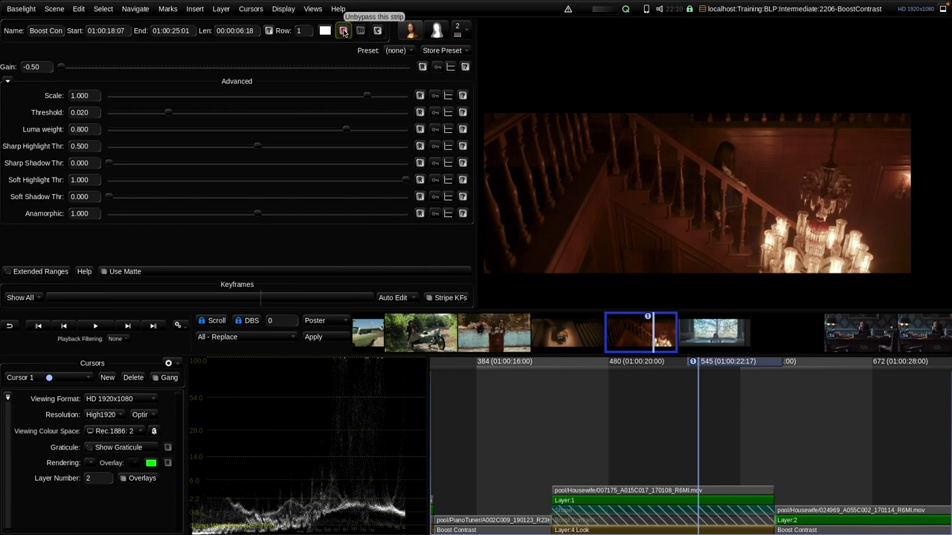
click(344, 31)
click(344, 31)
click(343, 31)
Set the staircase shot's Boost Contrast gain to -0.30, compare with the effect disabled and enabled, and review the shape matte.
drag(62, 68, 136, 66)
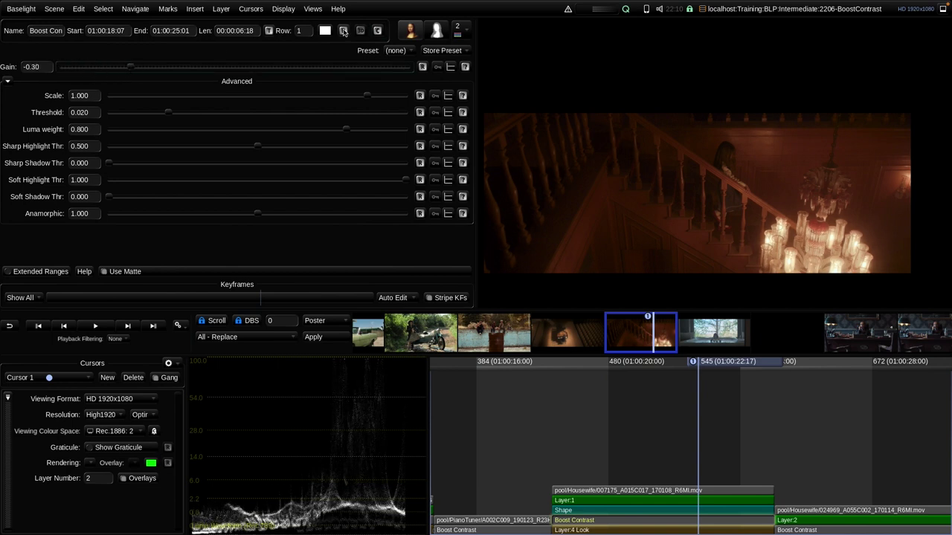
click(343, 30)
click(343, 30)
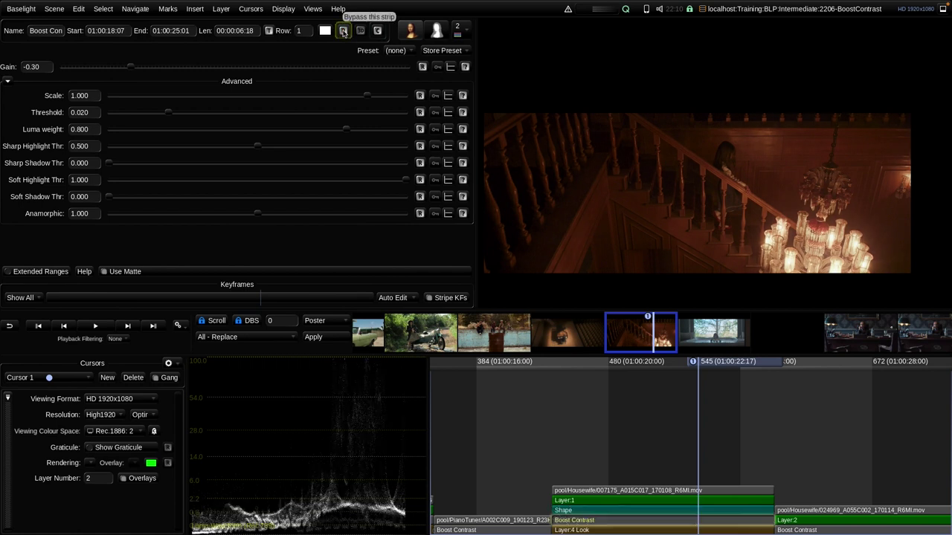
click(343, 31)
click(344, 31)
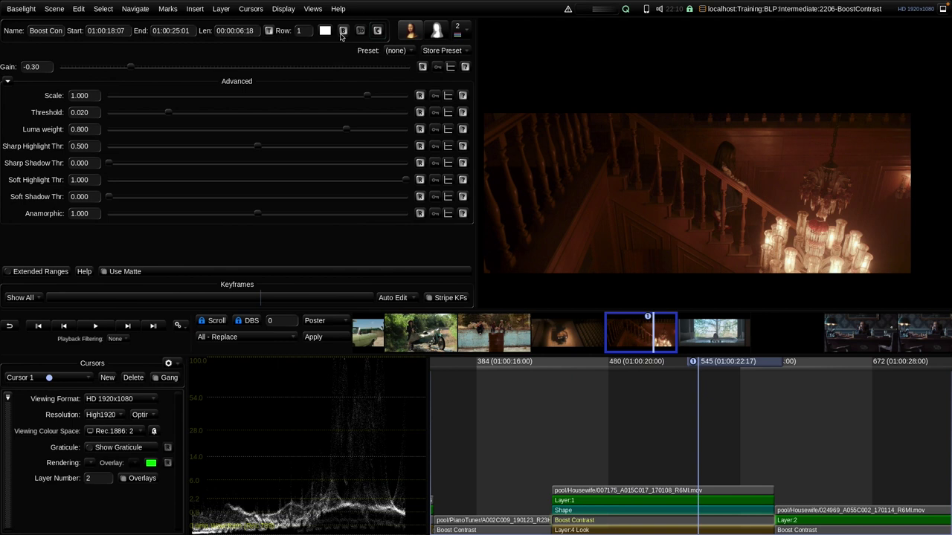
click(576, 512)
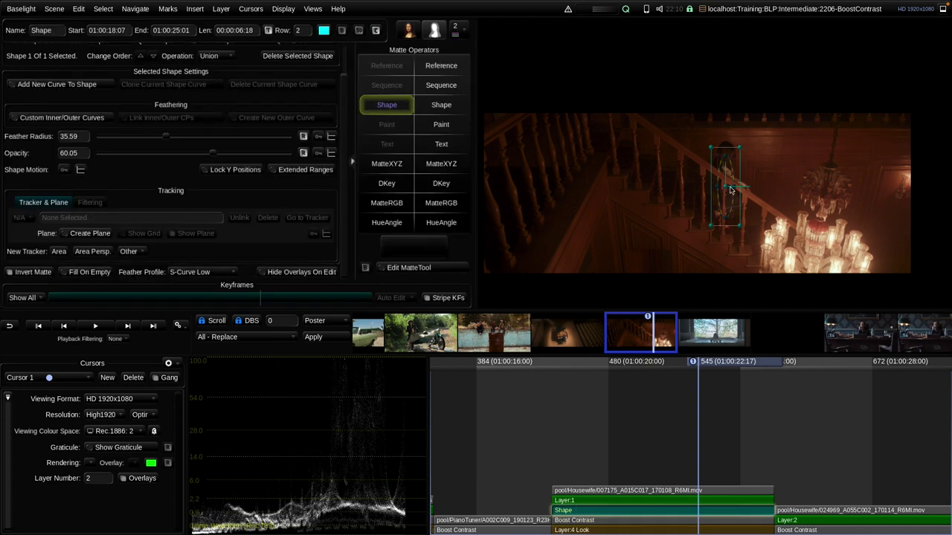
click(647, 521)
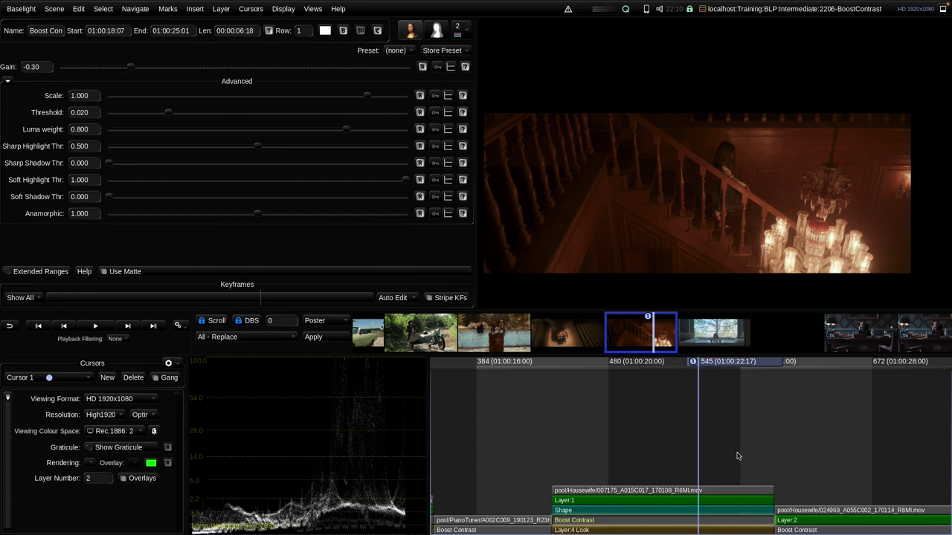
Go to the bathtub shot at frame 646 and set its Boost Contrast gain to -0.50.
key(Down)
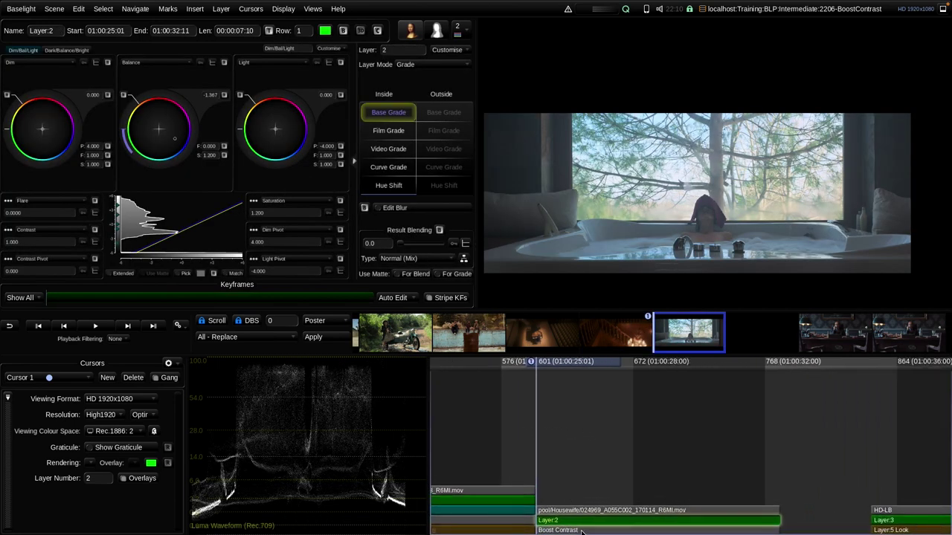
click(583, 533)
drag(739, 355, 614, 398)
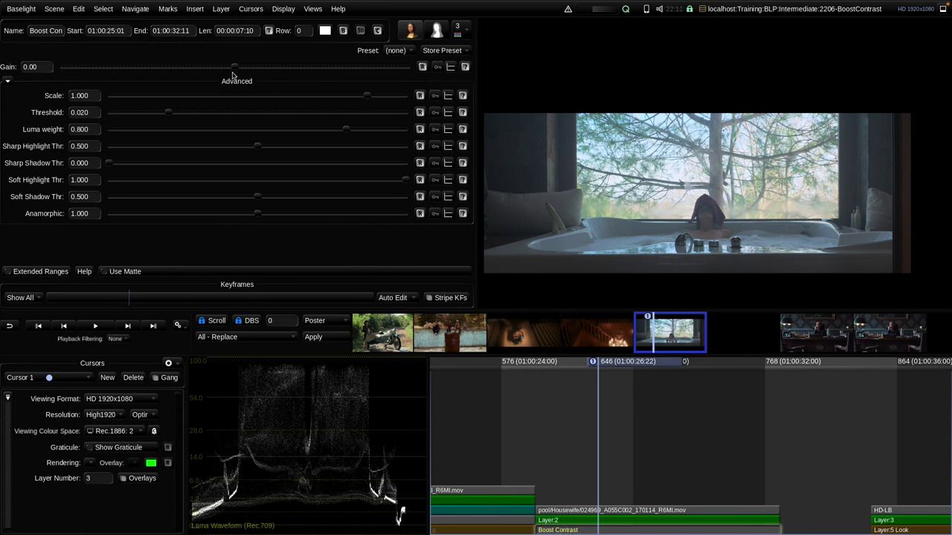
drag(232, 67, 1, 130)
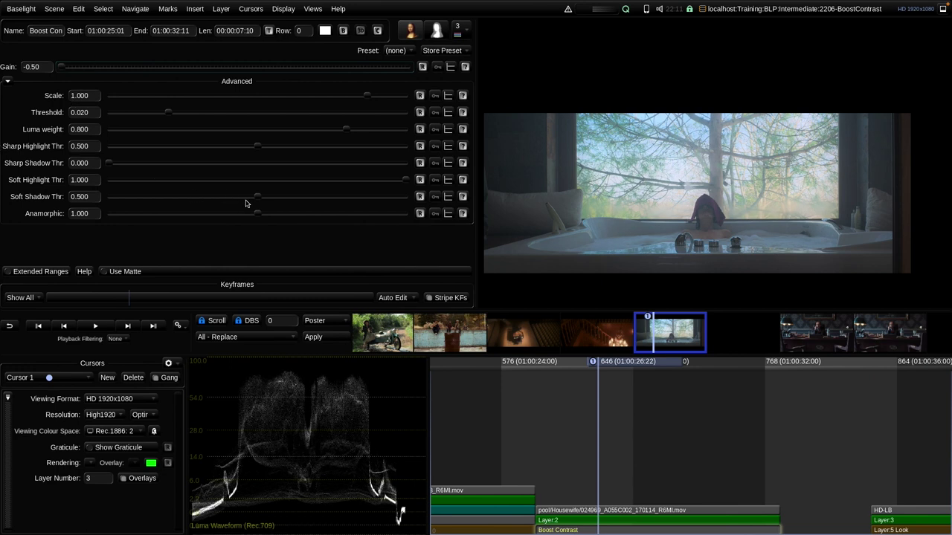
Set the bathtub shot's Soft Shadow Thr and Luma weight to 0.000, and compare frame 626 with the effect disabled and enabled.
drag(257, 198, 41, 211)
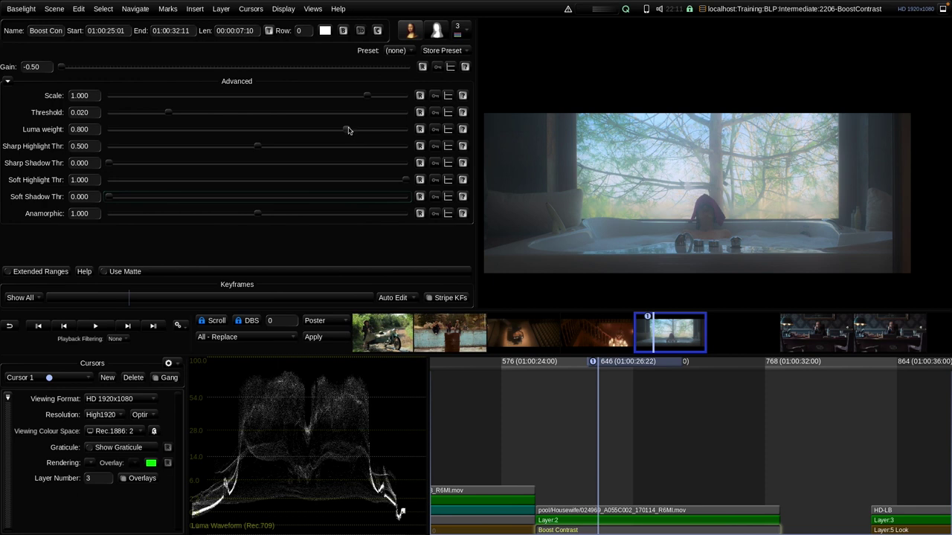
drag(346, 130, 101, 169)
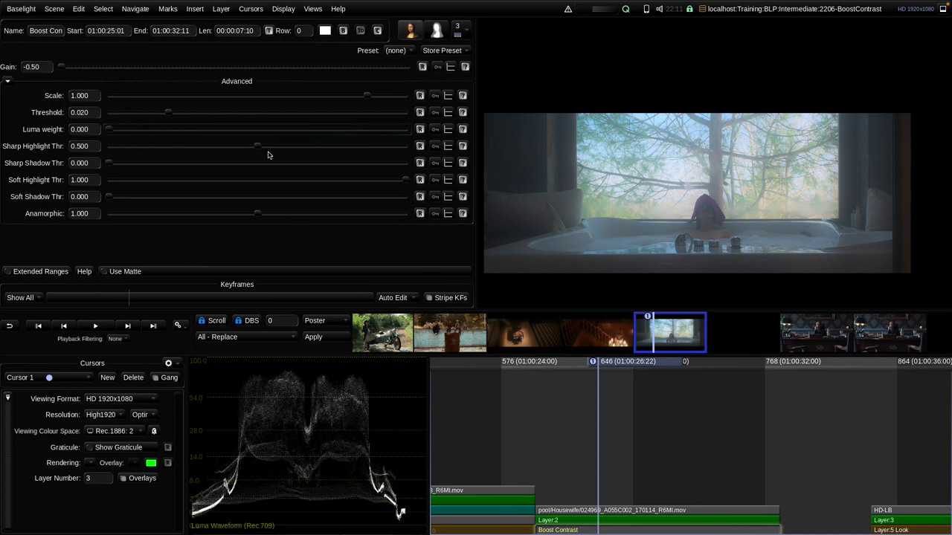
drag(598, 359, 586, 369)
click(342, 32)
click(342, 31)
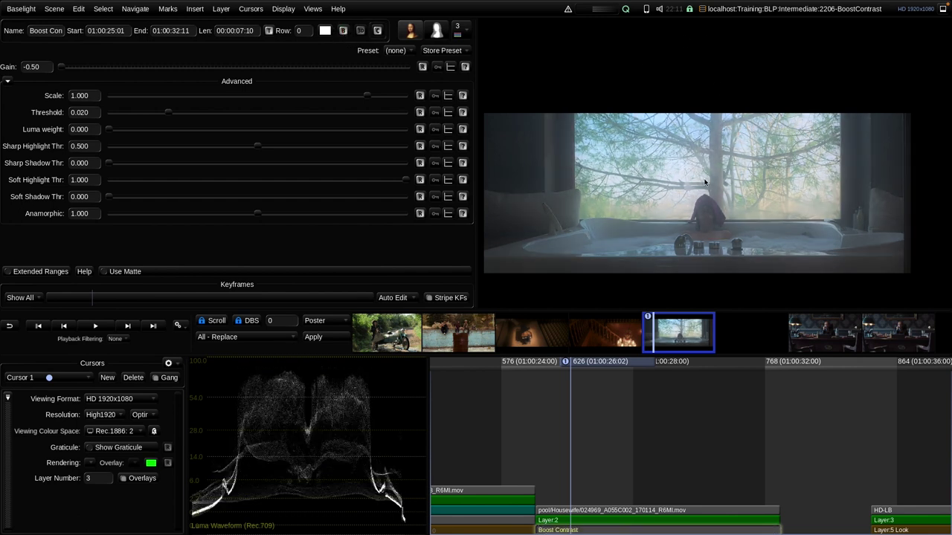
Scrub the bathtub shot to frame 720 and compare the image with Boost Contrast disabled and enabled.
click(599, 364)
drag(599, 364, 728, 362)
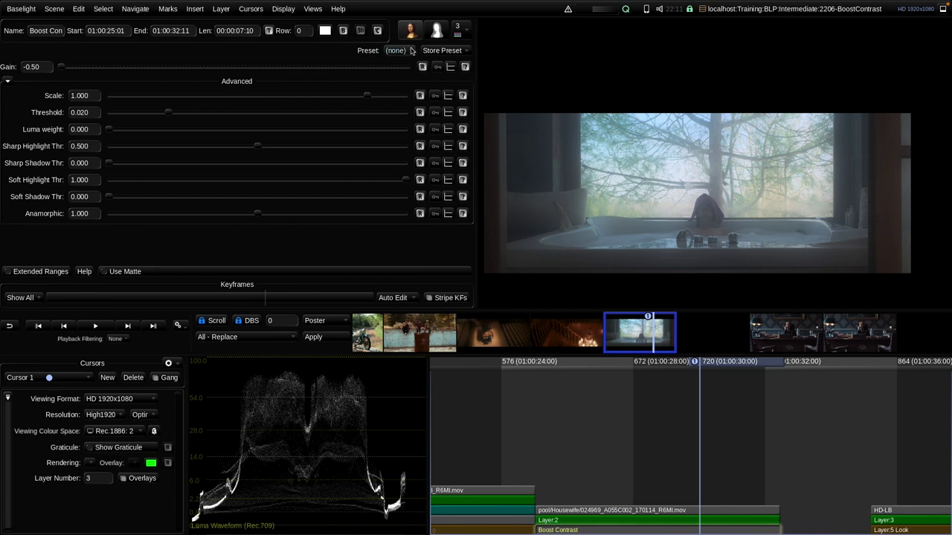
click(343, 31)
click(343, 30)
Set the bathtub shot's Soft Shadow Thr to 0.226 and compare the image with the effect disabled and enabled.
drag(109, 197, 177, 197)
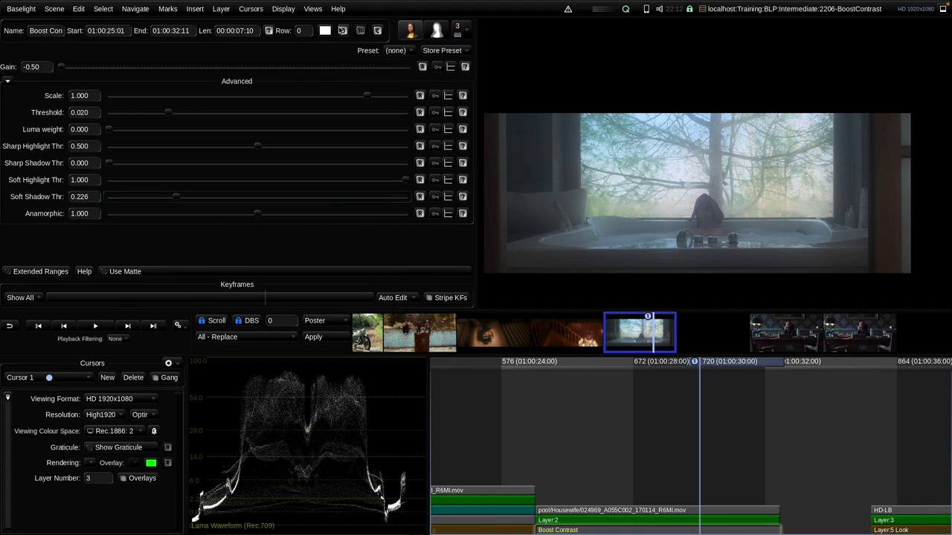
click(343, 31)
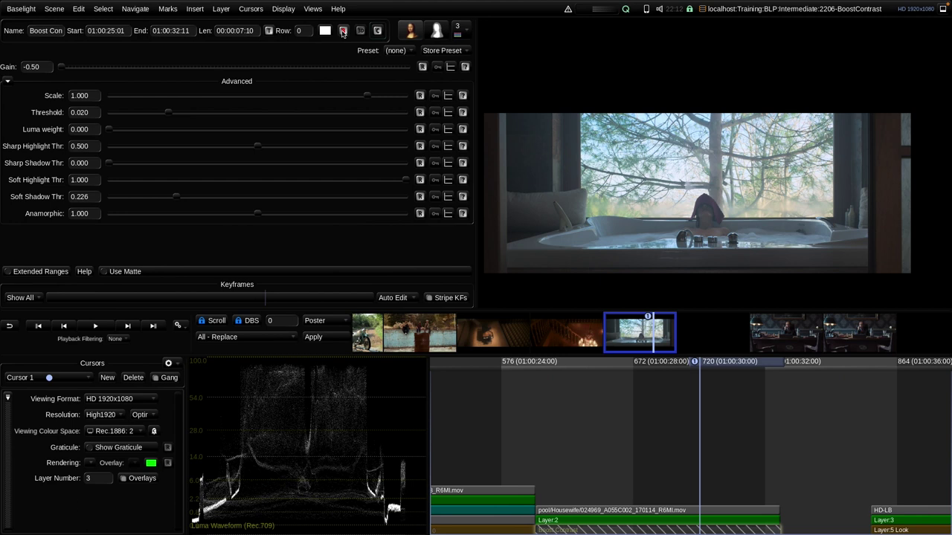
click(343, 31)
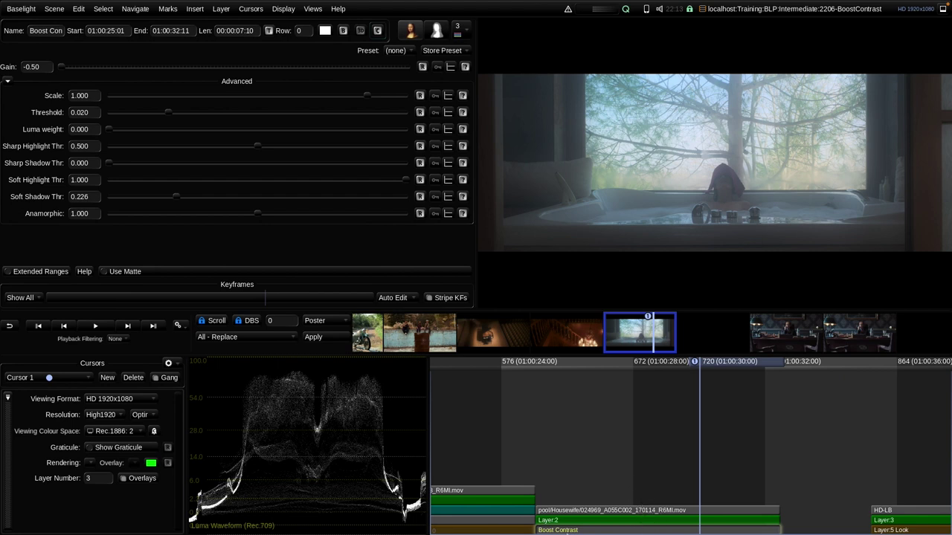
Select the bathtub shot's source clip, display the Input Area guide over the image, and switch the cursor back to No Guide.
click(637, 511)
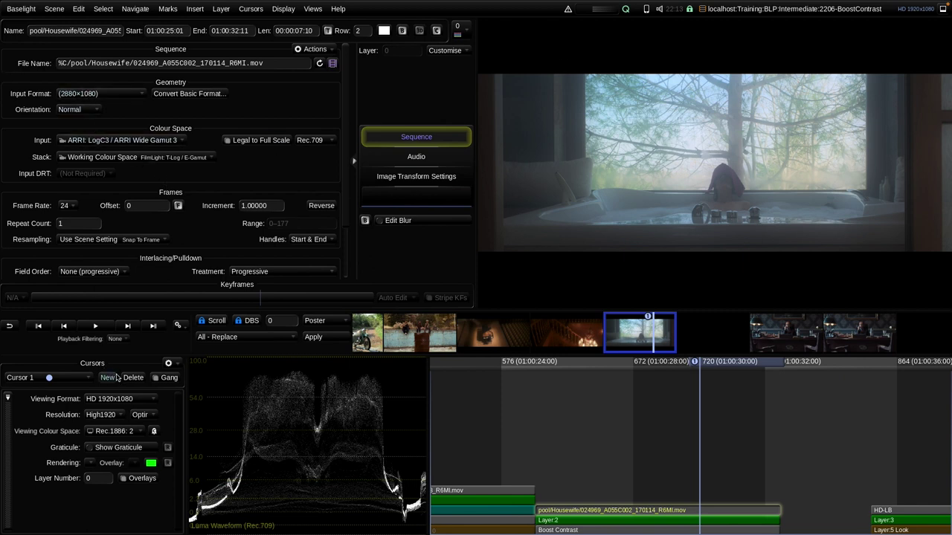
click(8, 399)
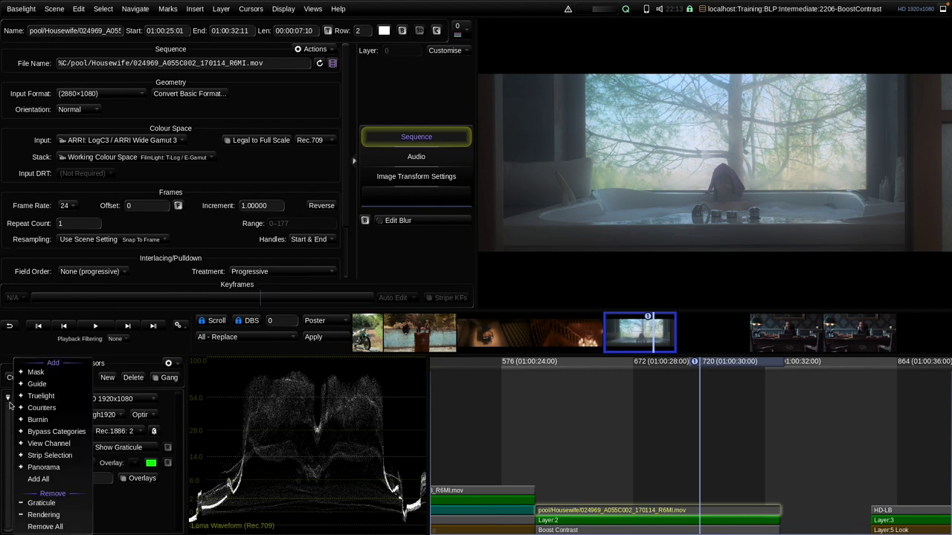
click(48, 386)
click(97, 448)
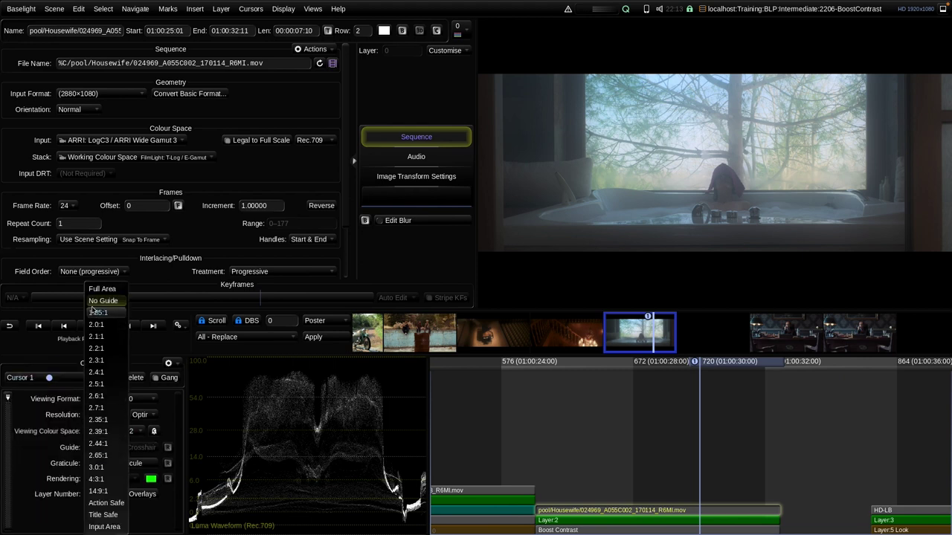
click(113, 529)
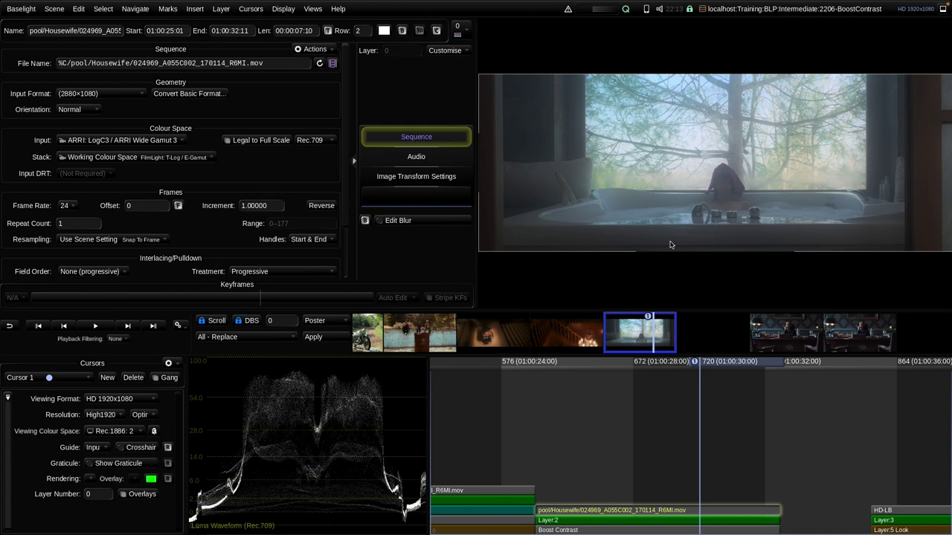
click(93, 448)
click(102, 303)
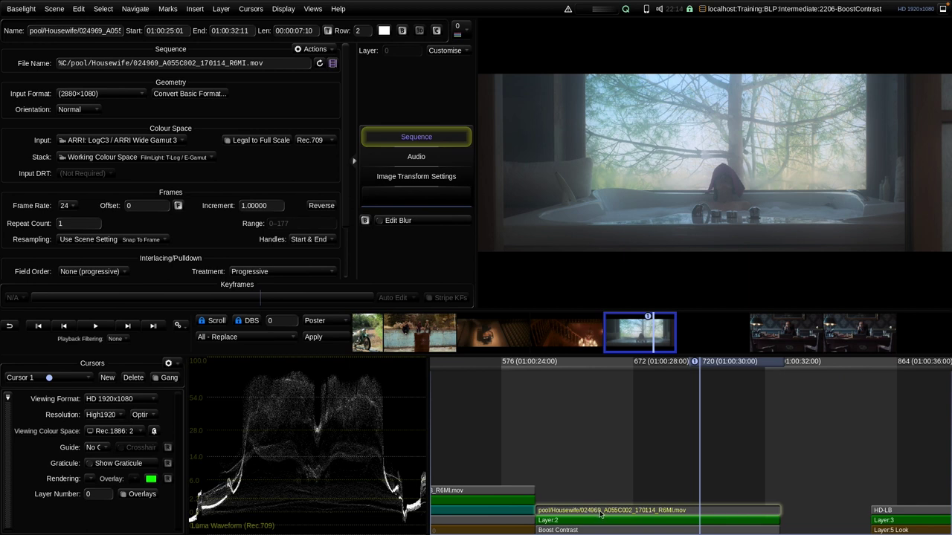
Toggle caching for the bathtub shot's source clip strip.
click(437, 31)
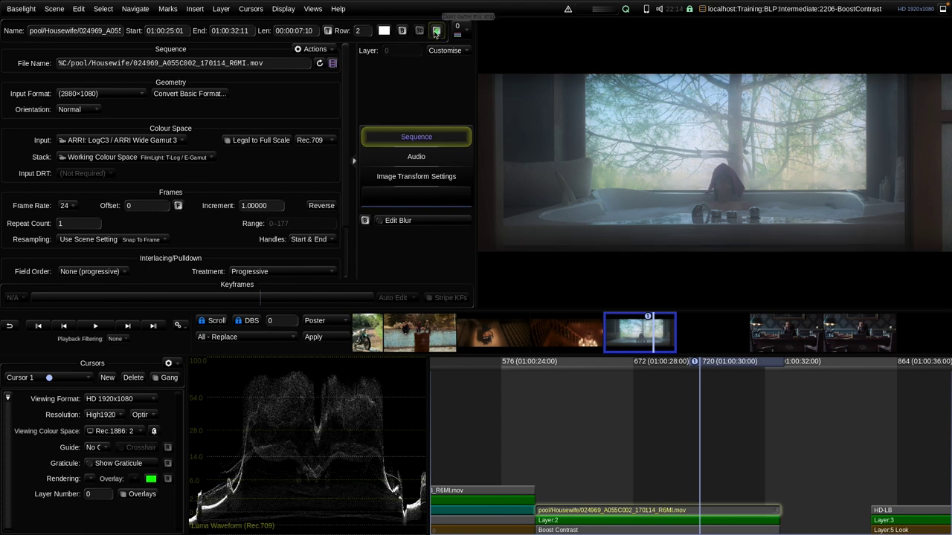
click(436, 31)
click(437, 31)
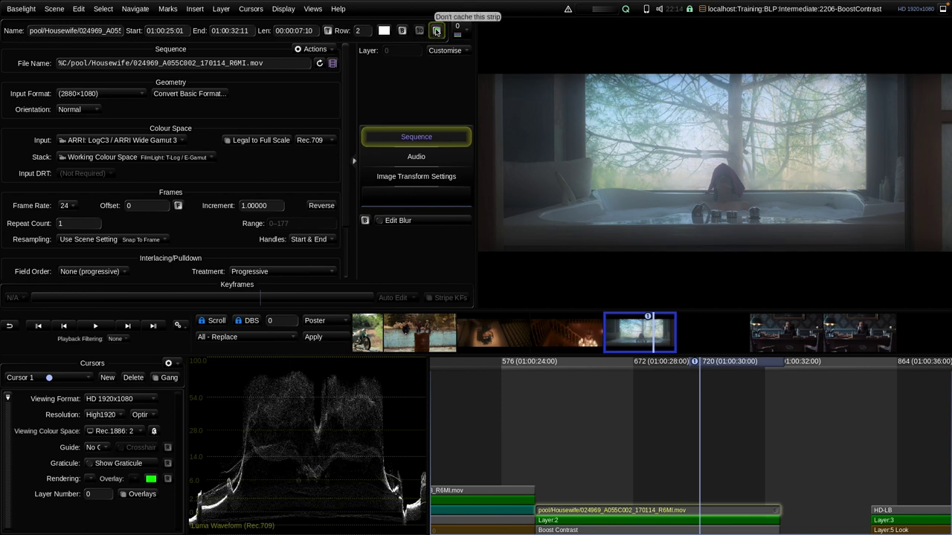
Compare the bathtub shot with caching off and on for its source clip strip, leaving the strip cached.
click(437, 31)
click(437, 31)
click(436, 32)
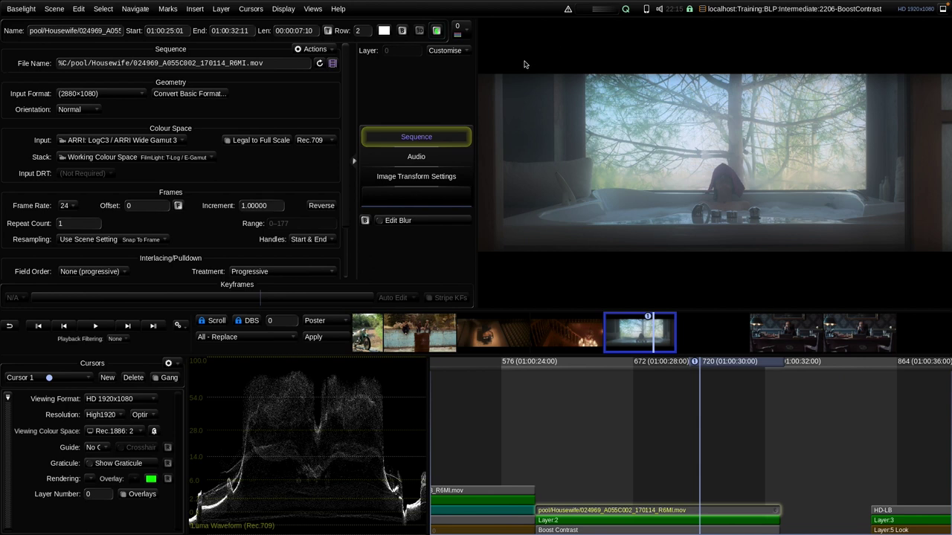
click(436, 30)
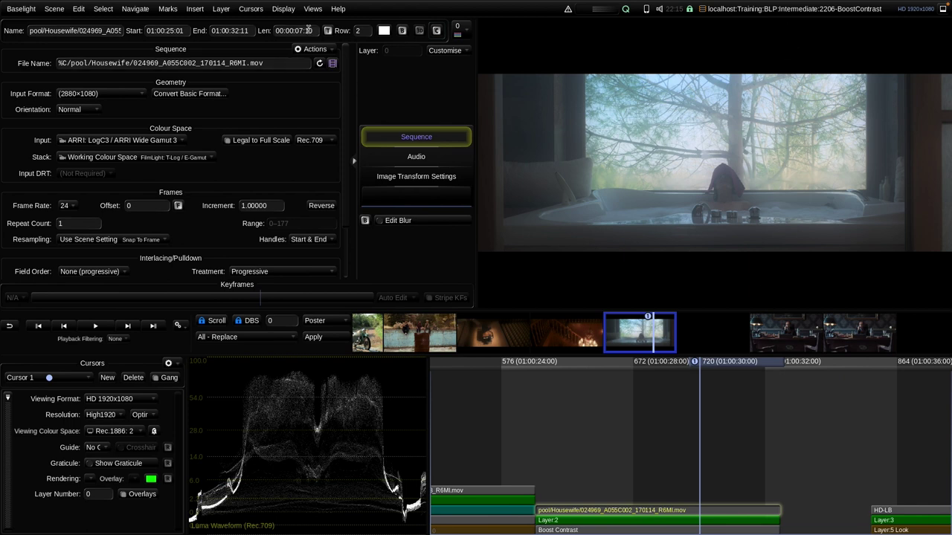
click(437, 31)
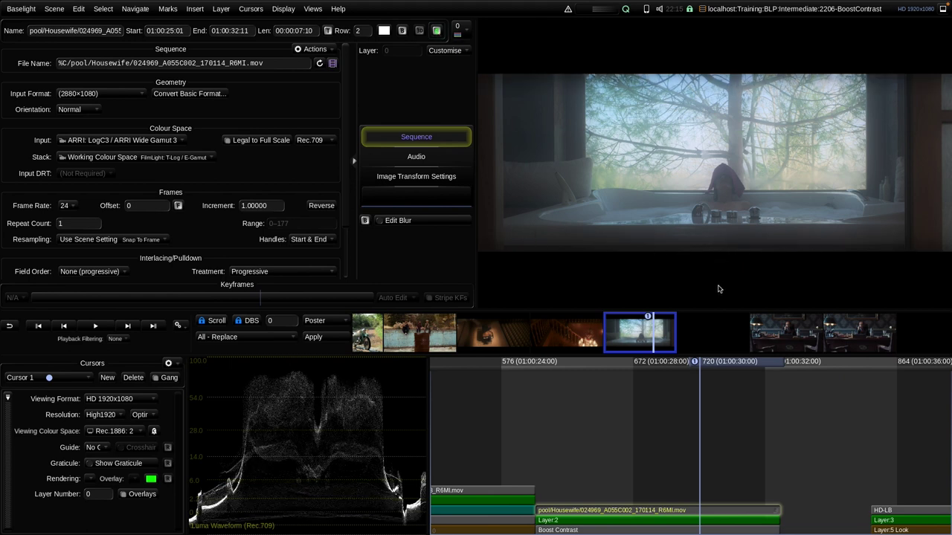
Select the bathtub shot's Boost Contrast strip and compare the cached image with the effect disabled and enabled.
click(602, 530)
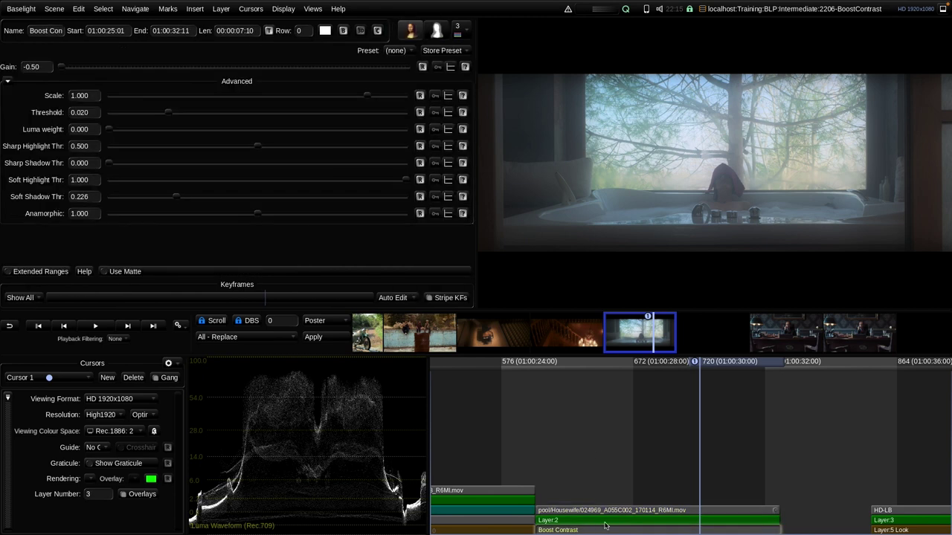
click(342, 31)
click(342, 31)
Set the scene's Strip Caching to Cache Active Area Within Working Format.
click(312, 9)
click(337, 360)
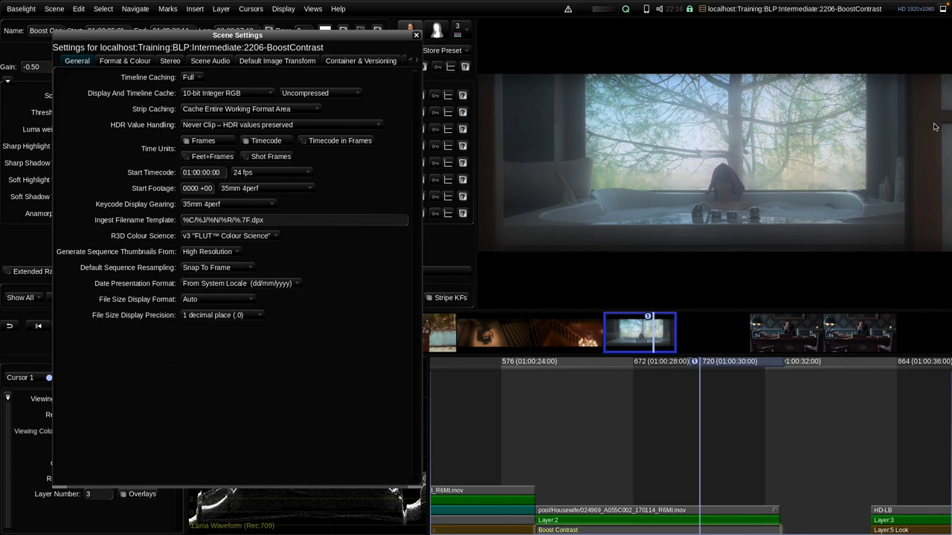
click(283, 112)
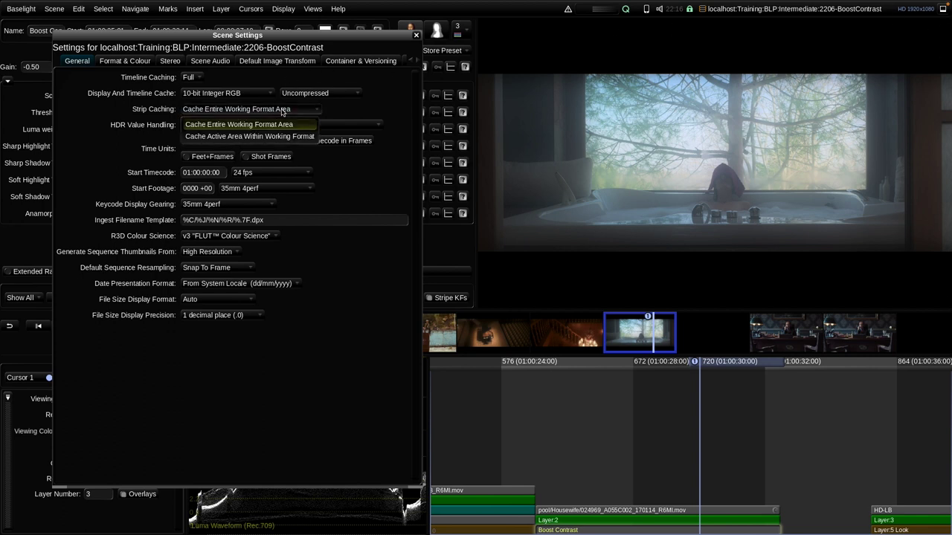
click(235, 137)
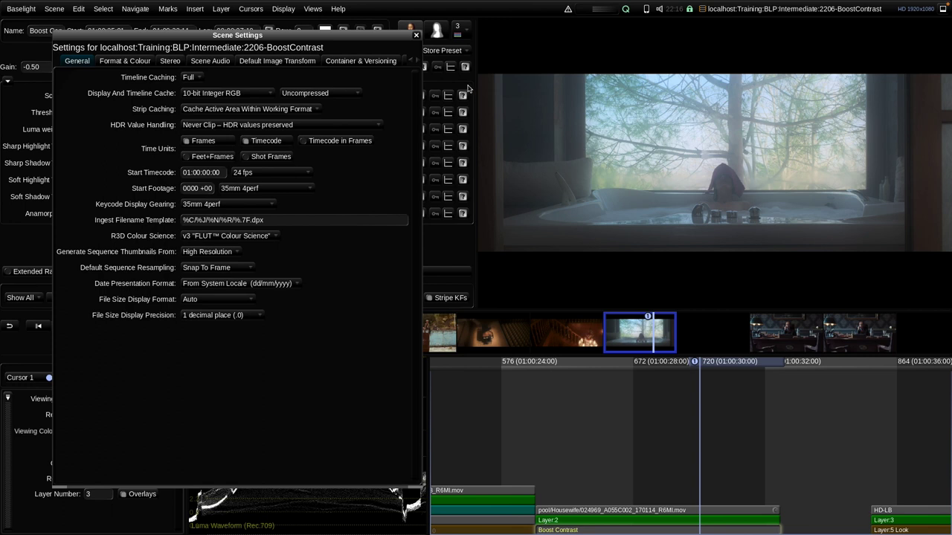
click(417, 36)
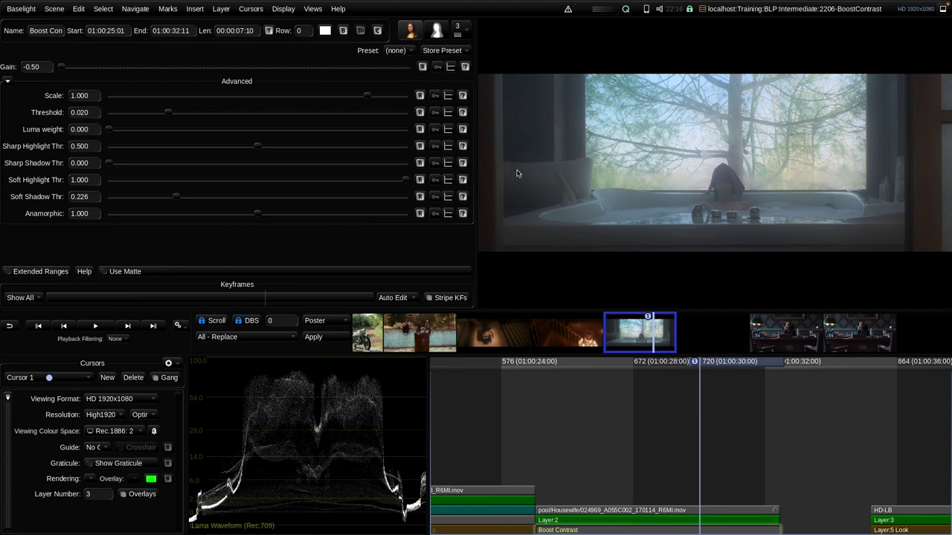
Select the bathtub shot's source clip strip and compare the image cached and uncached, leaving its caching off.
click(585, 512)
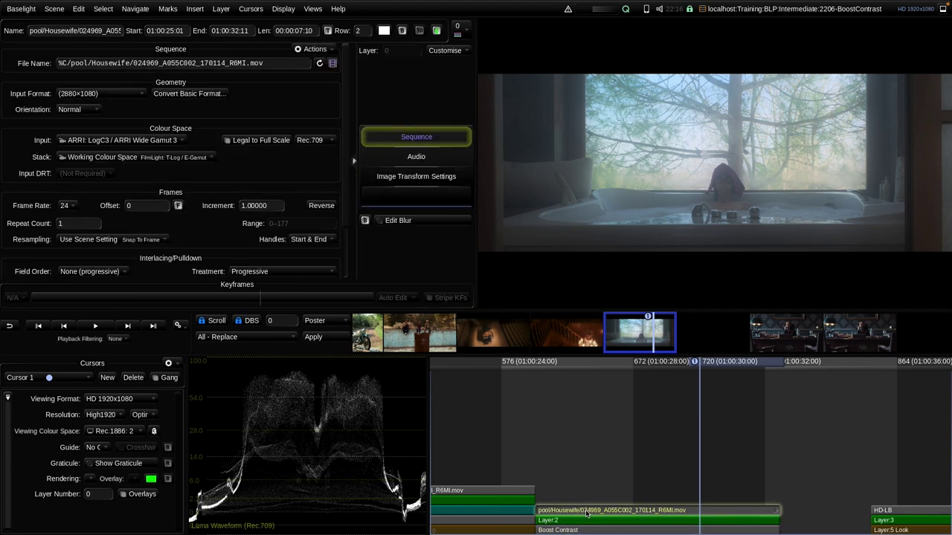
click(437, 32)
click(438, 31)
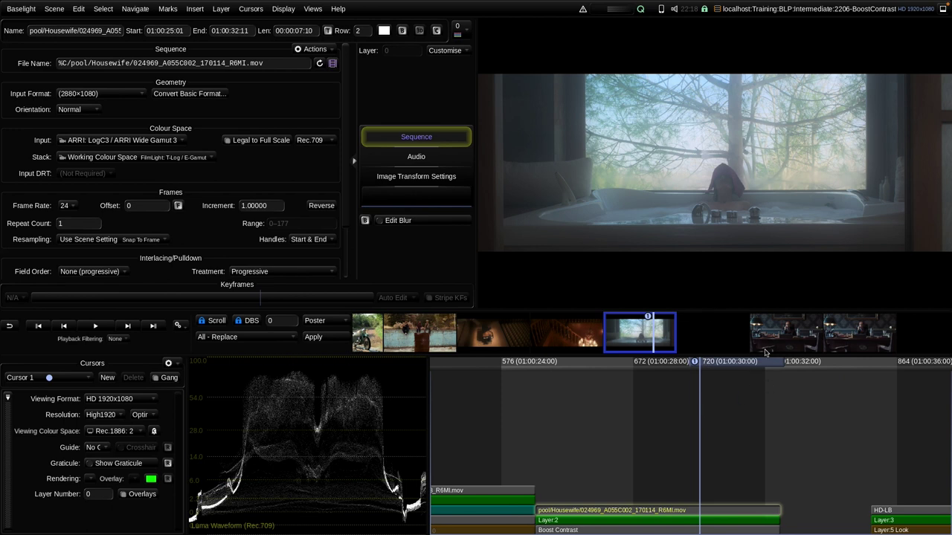
Go to the HD-LB and 2K office desk shots and compare their images and input formats.
drag(815, 421, 704, 401)
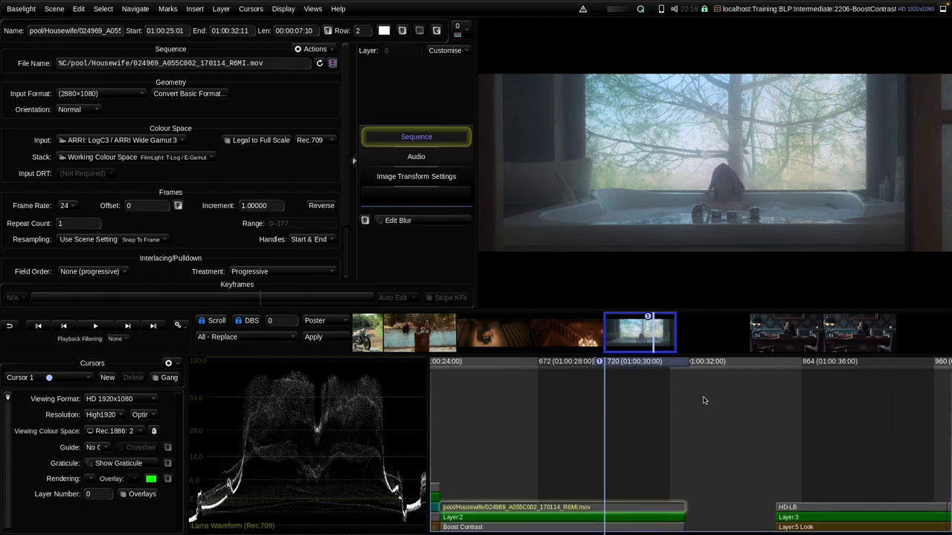
click(706, 415)
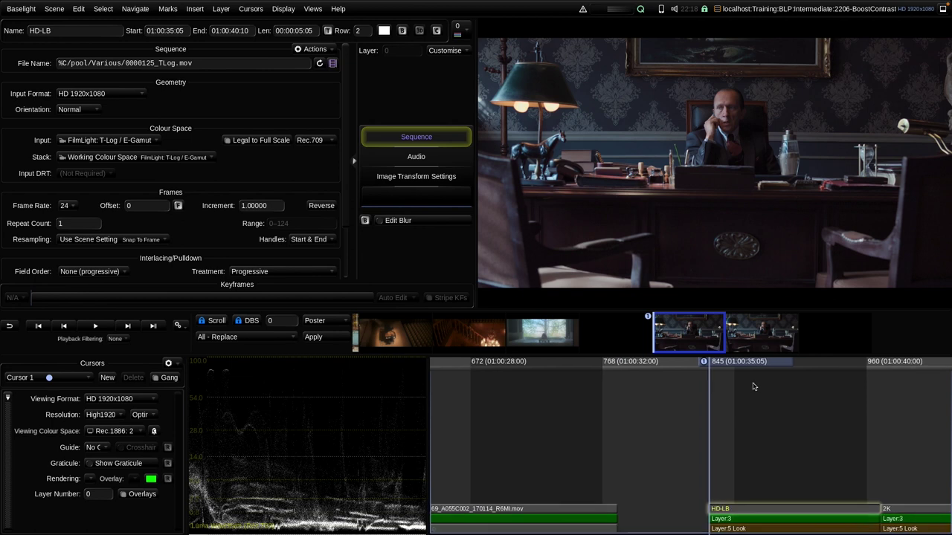
scroll(754, 387, right, 5)
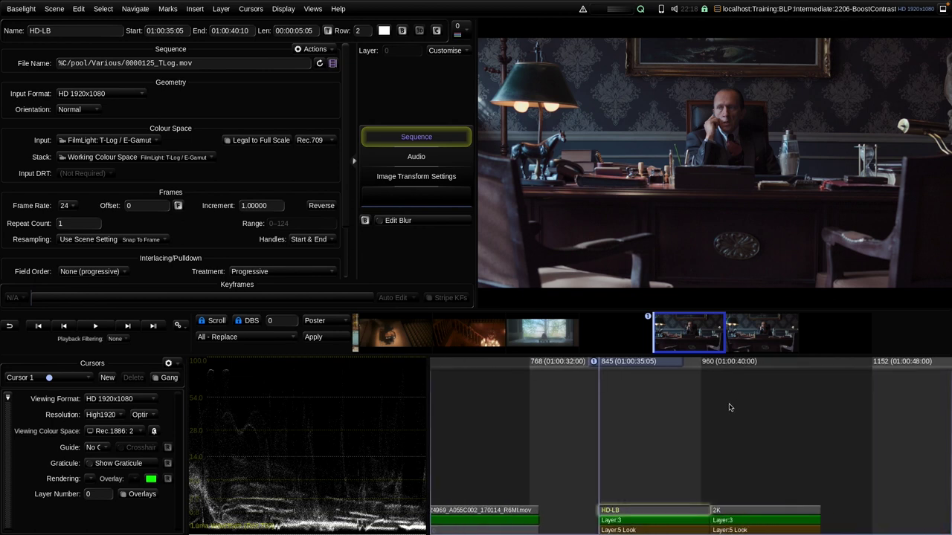
key(Down)
key(Up)
key(Down)
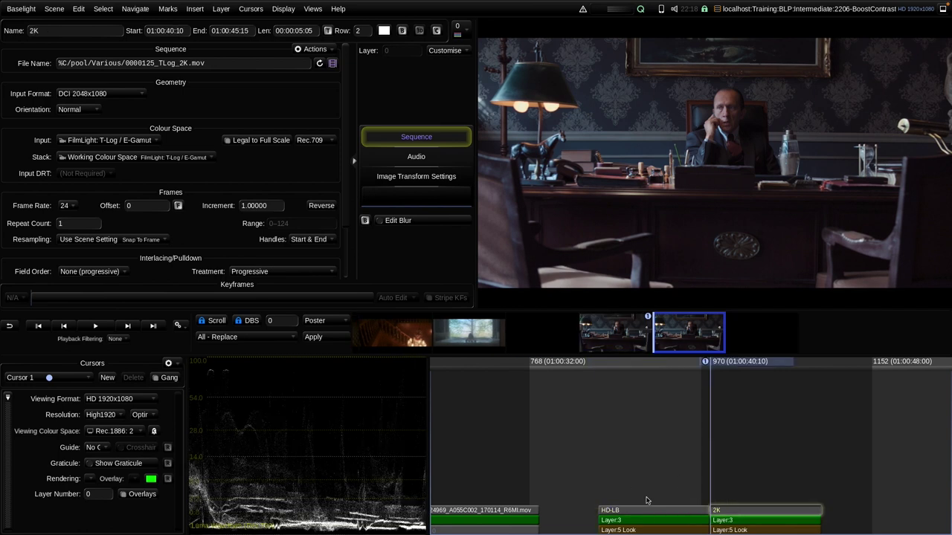
key(Up)
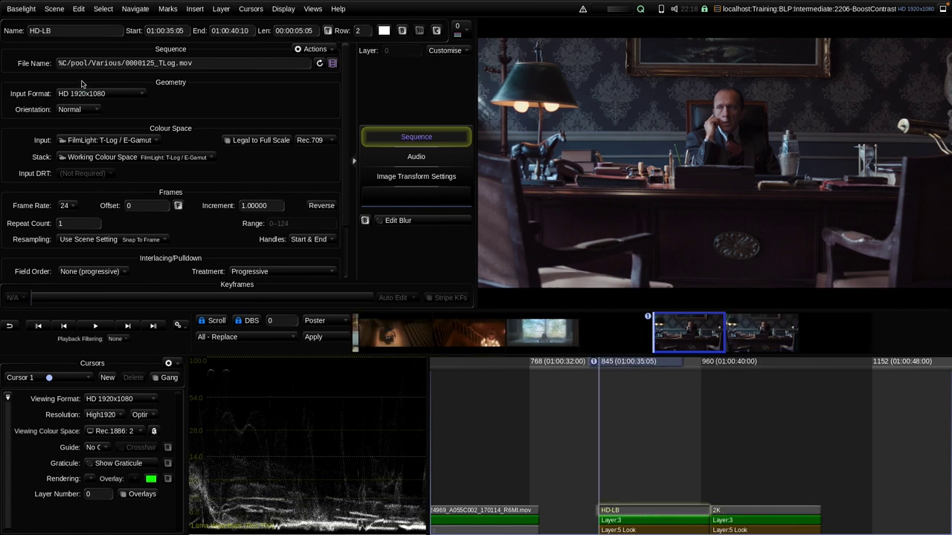
Display the Input Area guide, compare the HD-LB and 2K desk shots, and return to HD-LB with No Guide.
click(95, 447)
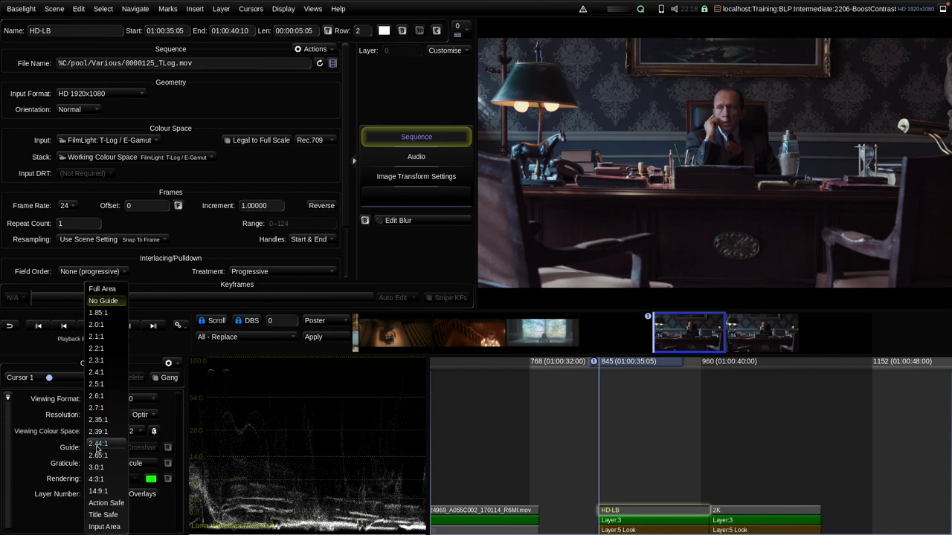
click(106, 526)
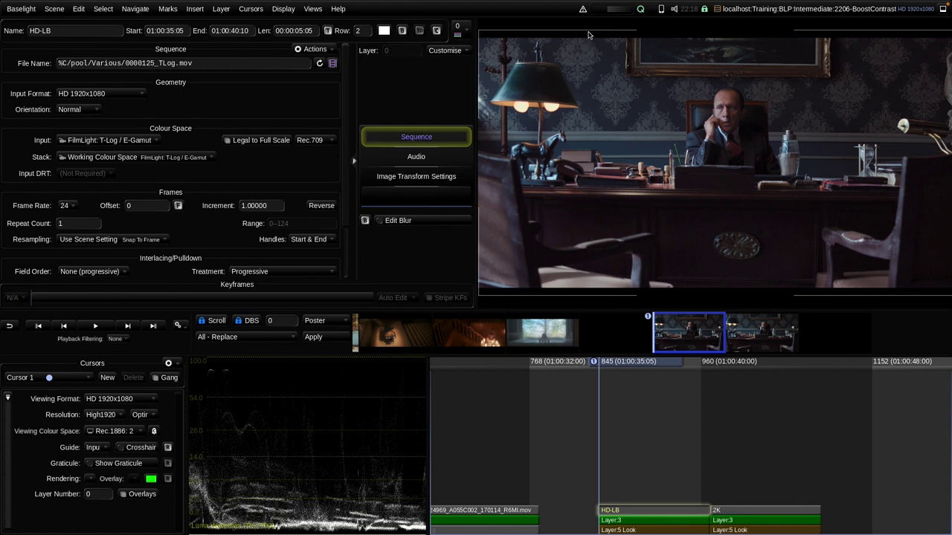
key(Down)
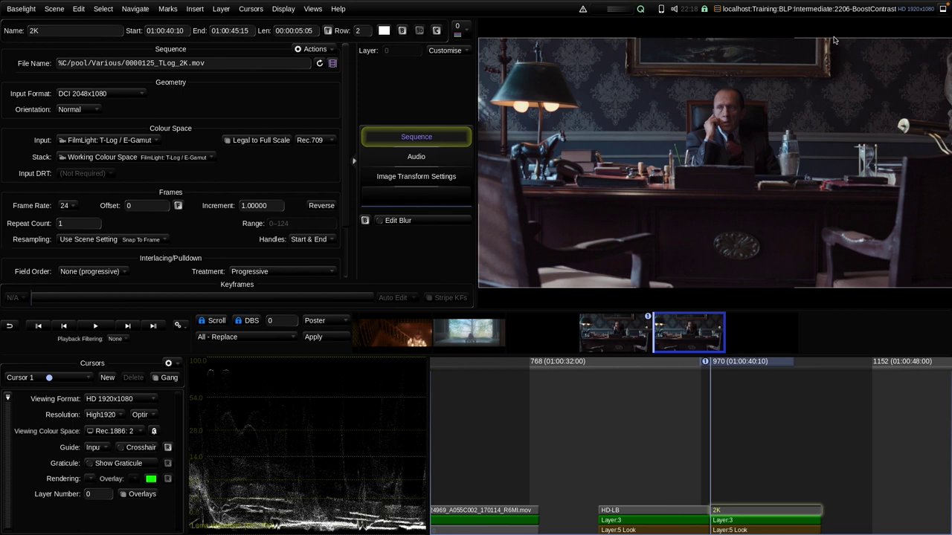
key(Up)
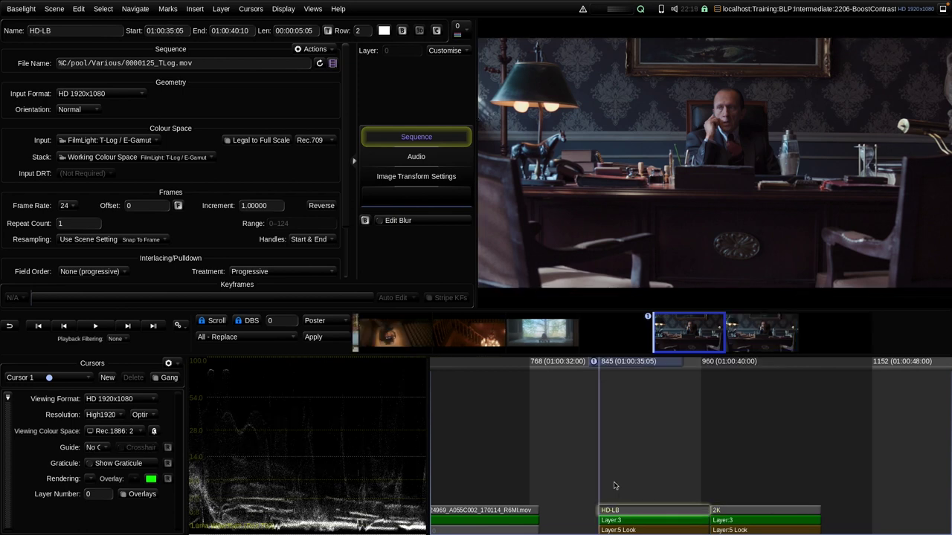
Insert a Boost Contrast operator on the HD-LB shot with Gain -0.50 and Soft Shadow Thr 0.000.
click(195, 9)
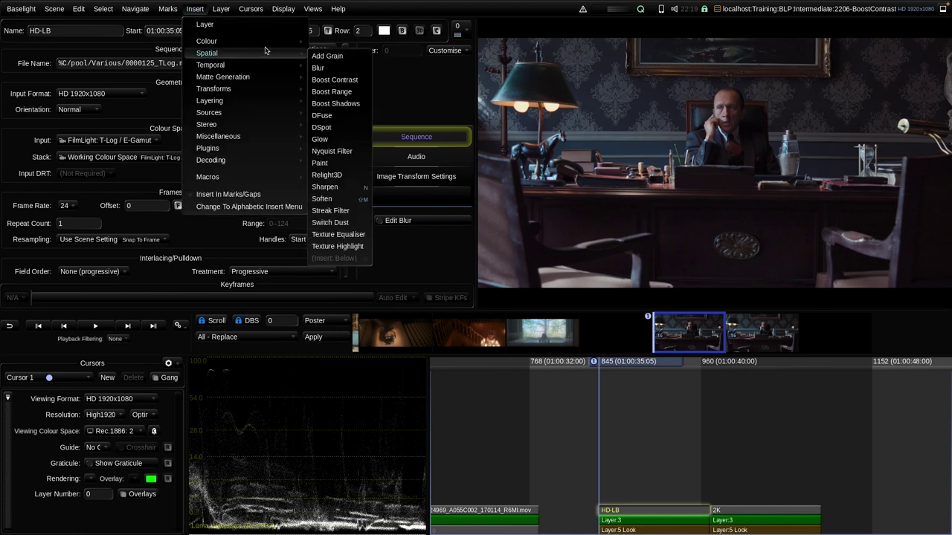
mouse_move(245, 53)
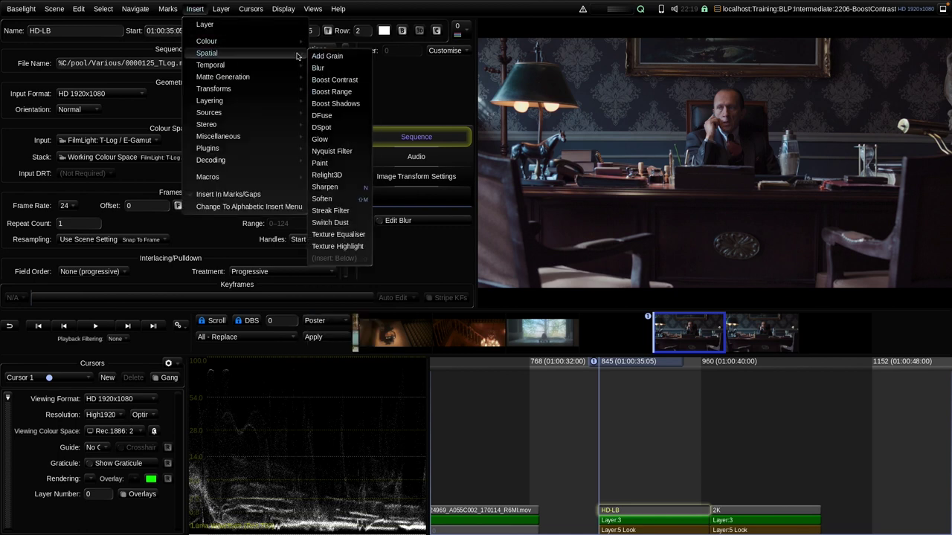
click(347, 80)
drag(235, 66, 109, 66)
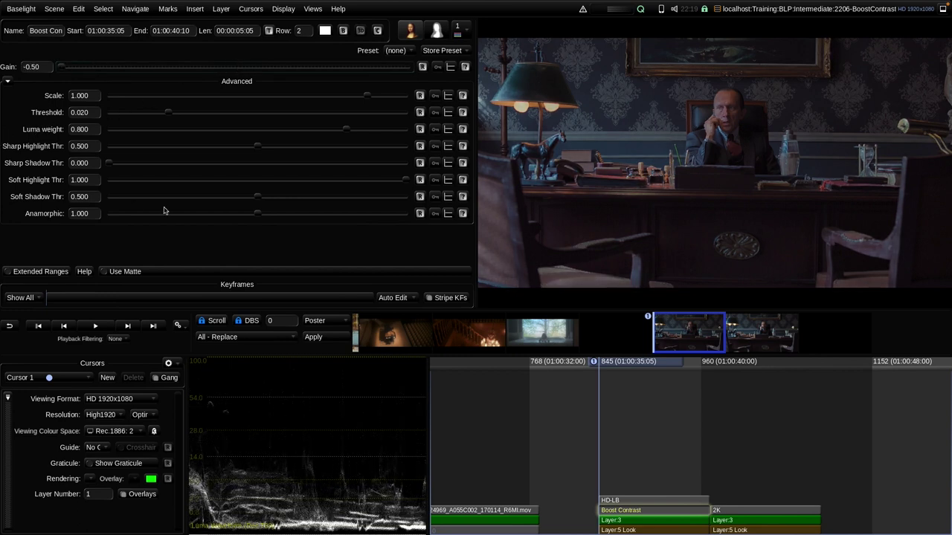
drag(257, 197, 100, 210)
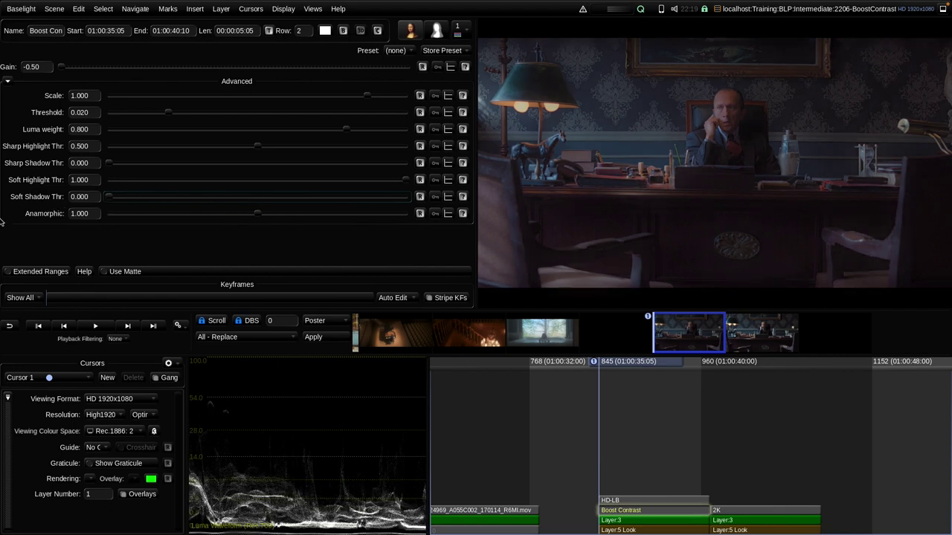
Compare the HD-LB shot with Boost Contrast disabled and enabled, and set its Luma weight to 0.000.
click(343, 31)
click(343, 31)
click(343, 31)
click(343, 31)
click(343, 31)
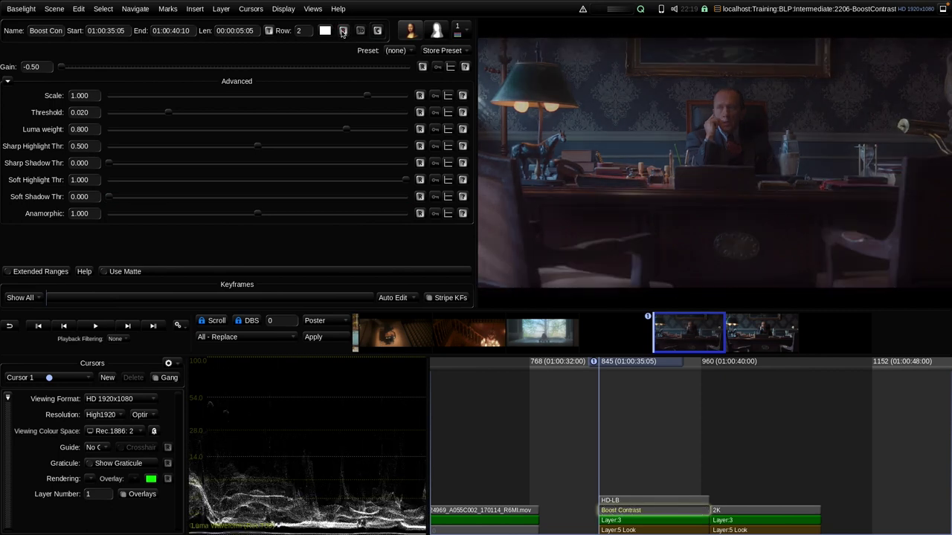
drag(346, 132, 25, 155)
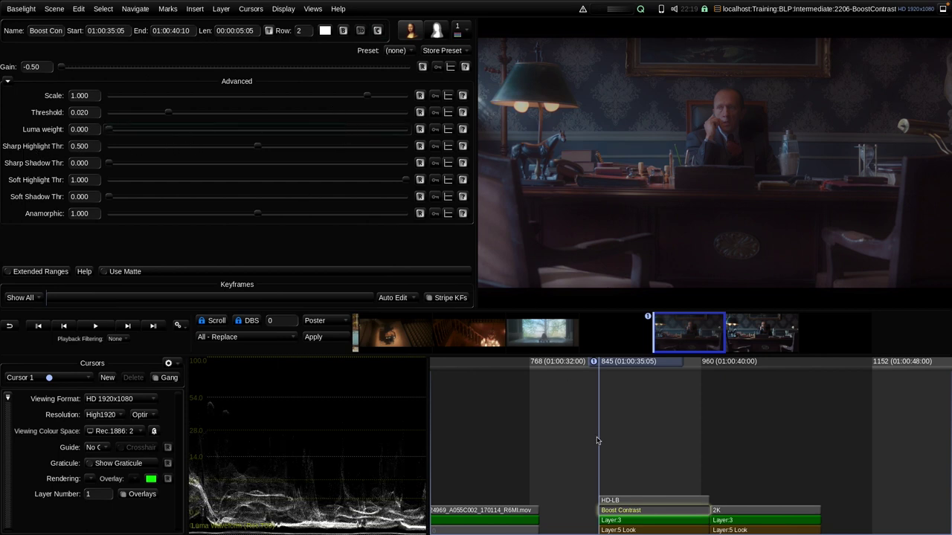
Copy the HD-LB shot's grade with Boost Contrast to the 2K shot and compare the two shots' edges.
drag(701, 339, 755, 342)
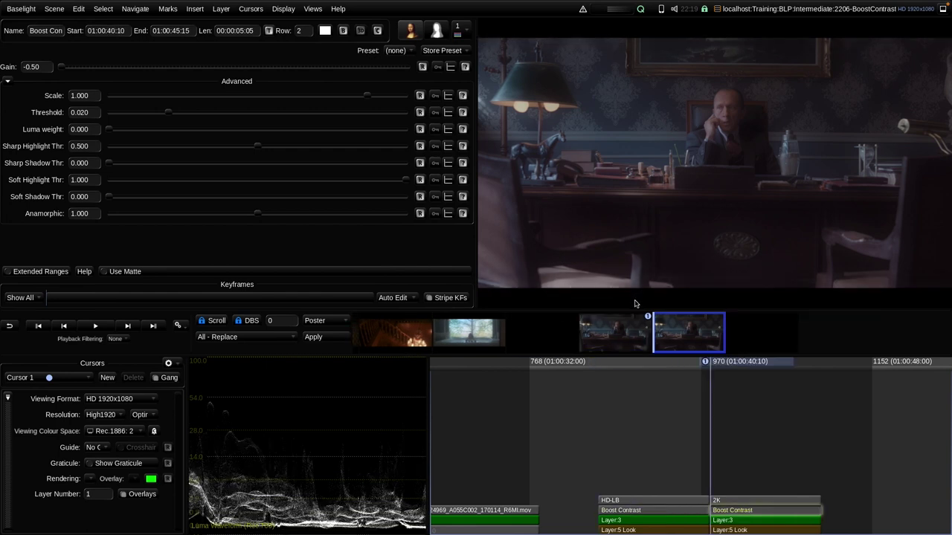
key(Up)
key(Down)
key(Up)
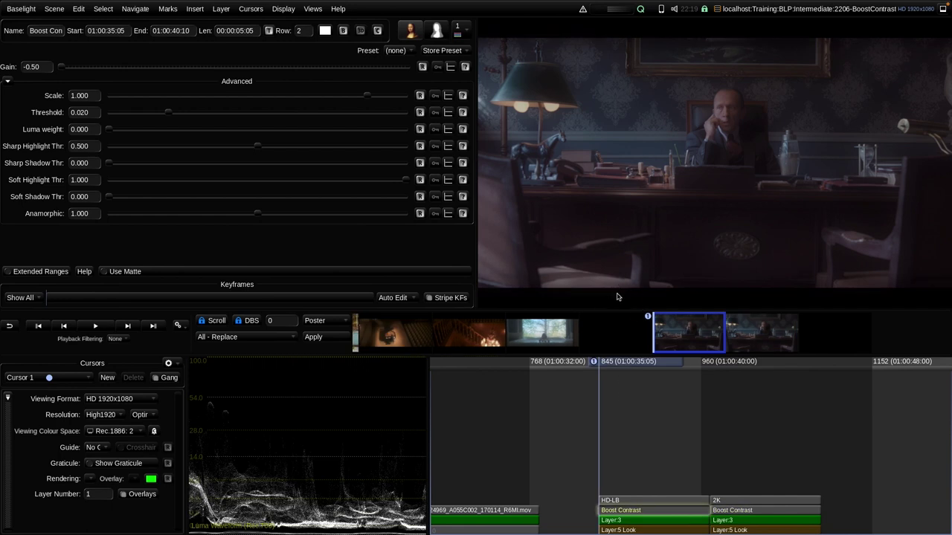
key(Down)
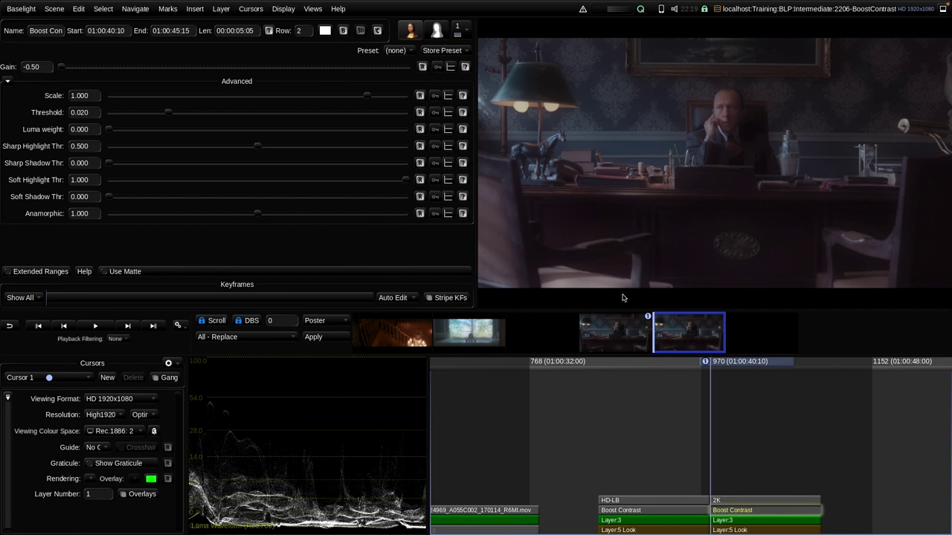
key(Up)
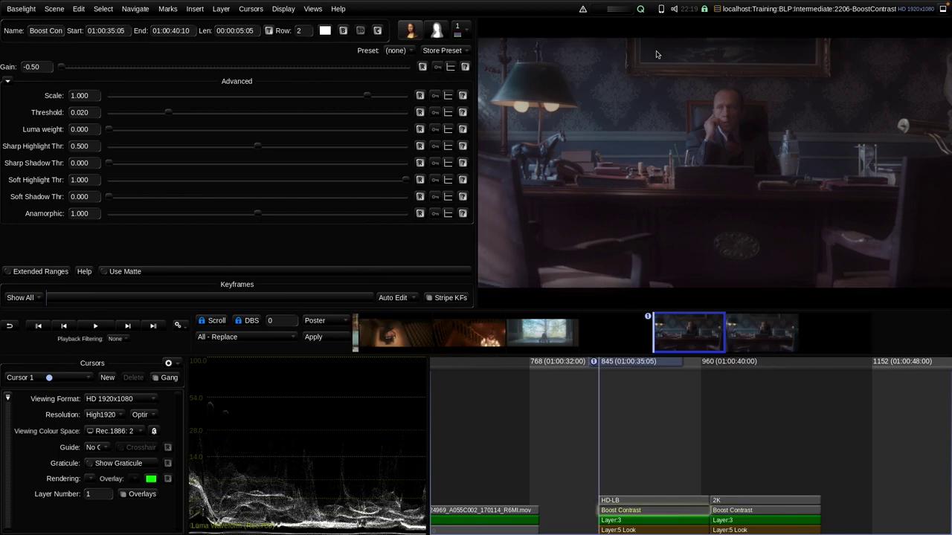
key(Down)
key(Up)
Insert a Transform strip below the HD-LB source clip and set its X and Y Scale to 1.086.
click(640, 502)
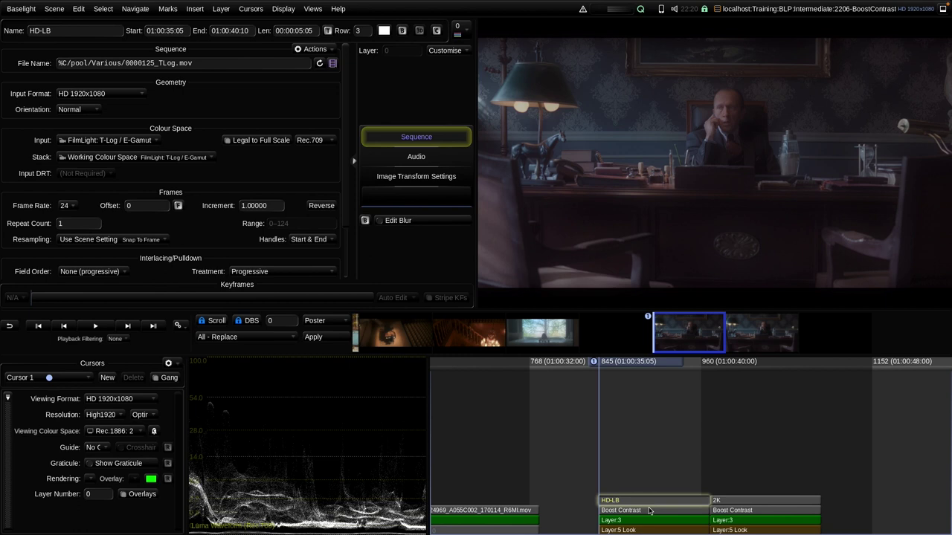
key(t)
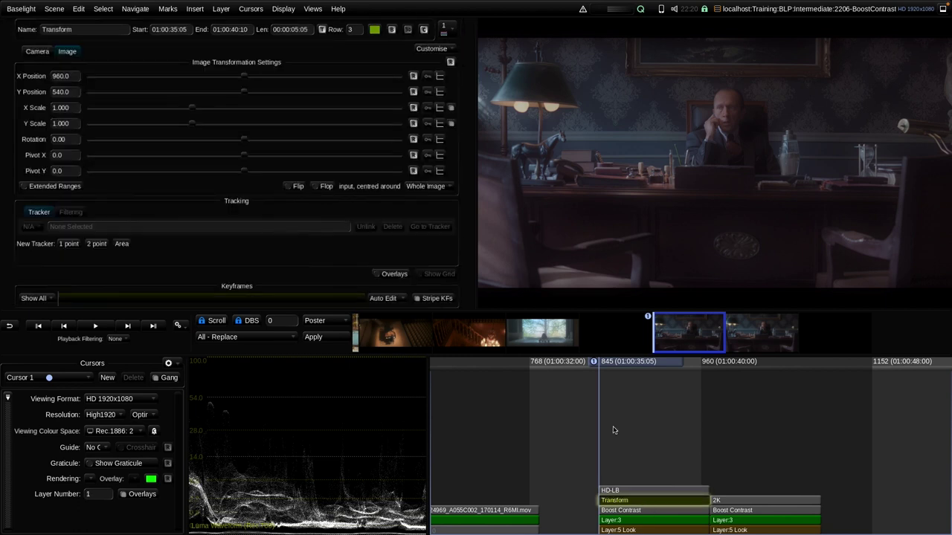
drag(193, 125, 209, 120)
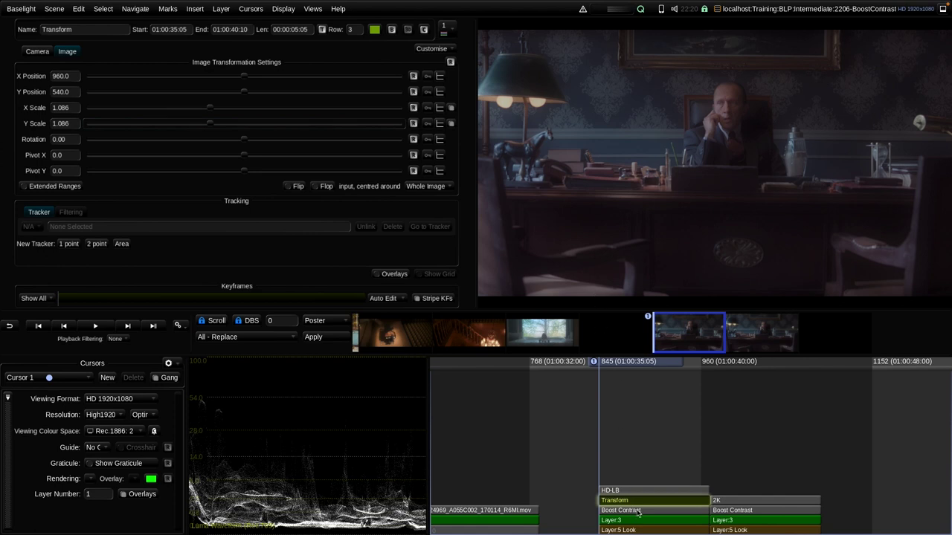
Copy the HD-LB stack with Transform to the 2K shot, compare both shots, and select HD-LB's Boost Contrast strip.
click(751, 335)
key(Up)
key(Down)
key(Up)
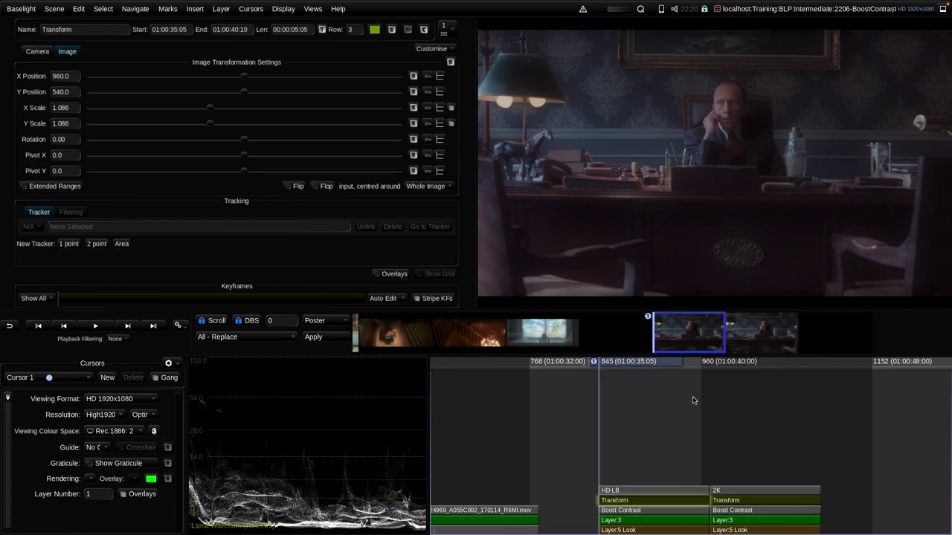
click(627, 511)
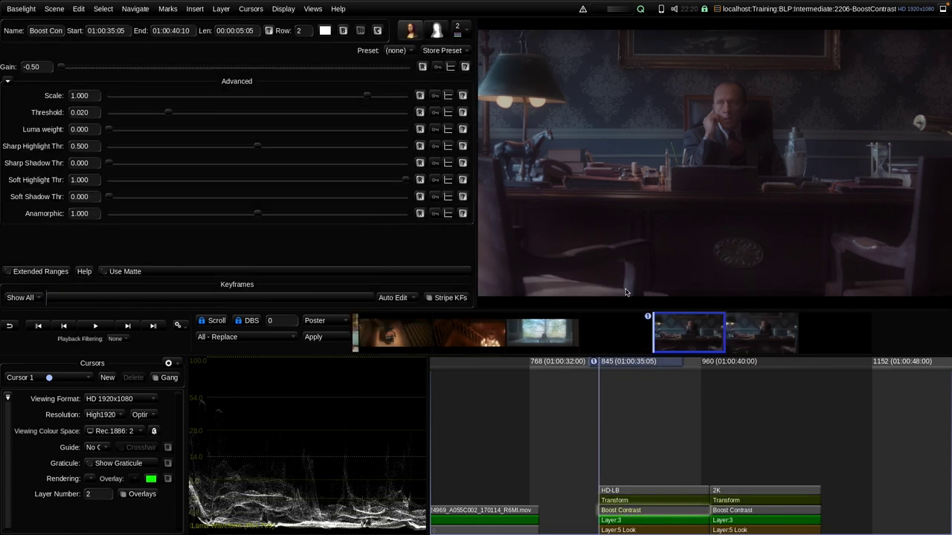
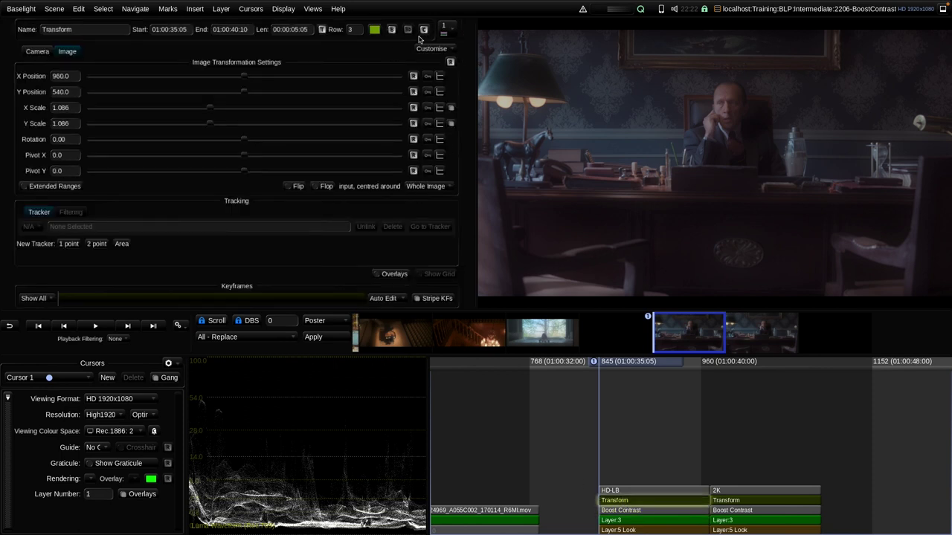
Enable caching on HD-LB's Transform strip, and enable the VFX Plates graded deliverable with its Cache option shown in the render settings.
click(424, 30)
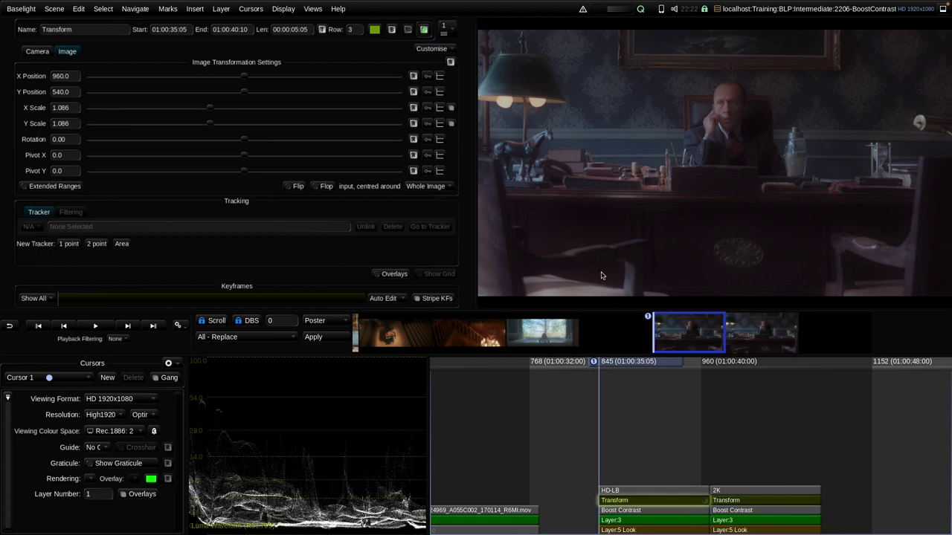
click(312, 8)
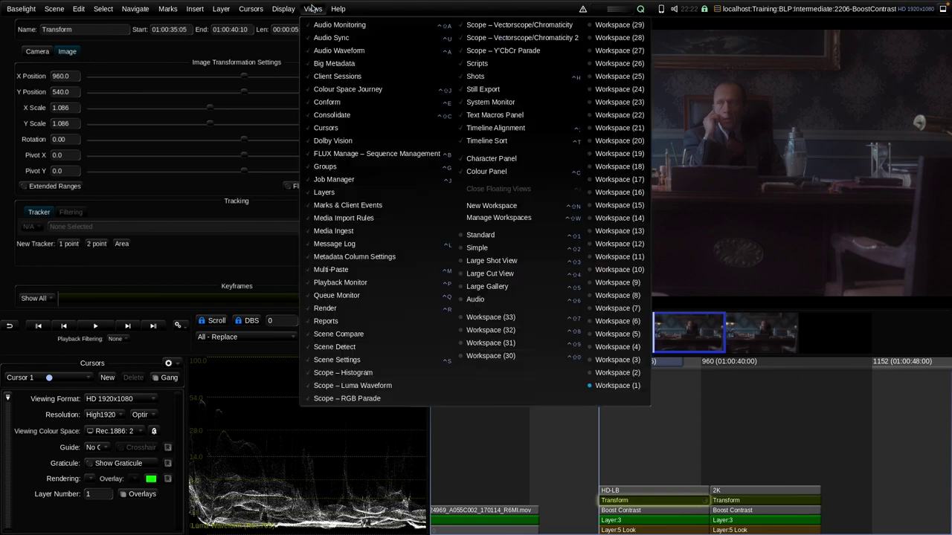
click(342, 309)
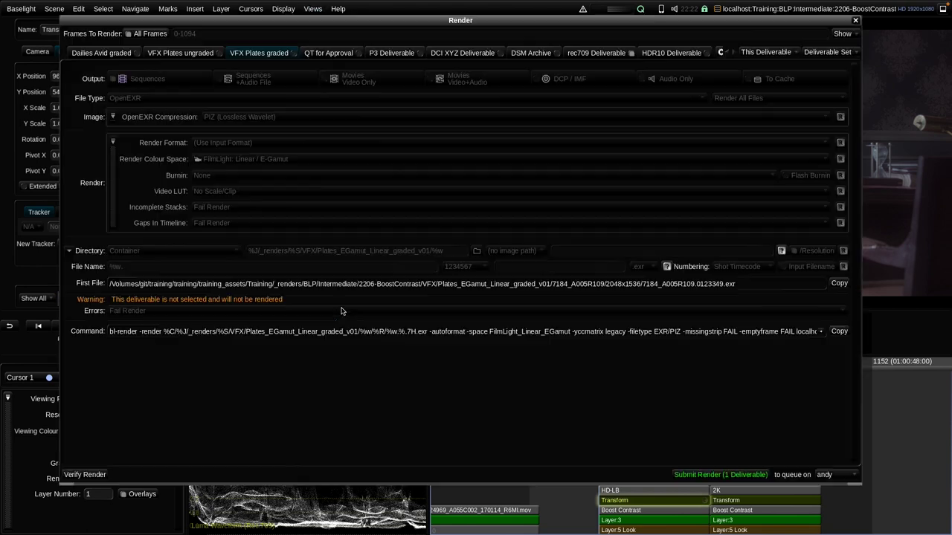
click(294, 53)
click(113, 142)
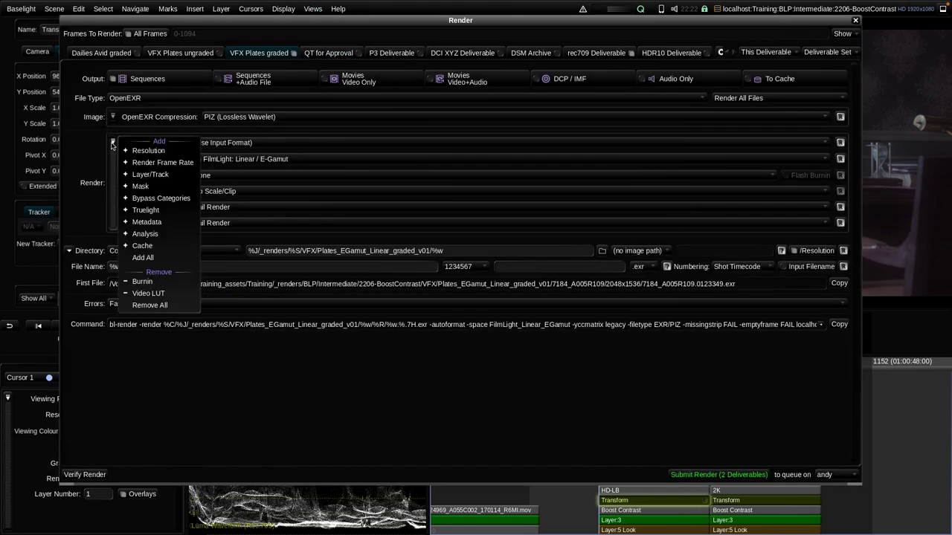
click(140, 245)
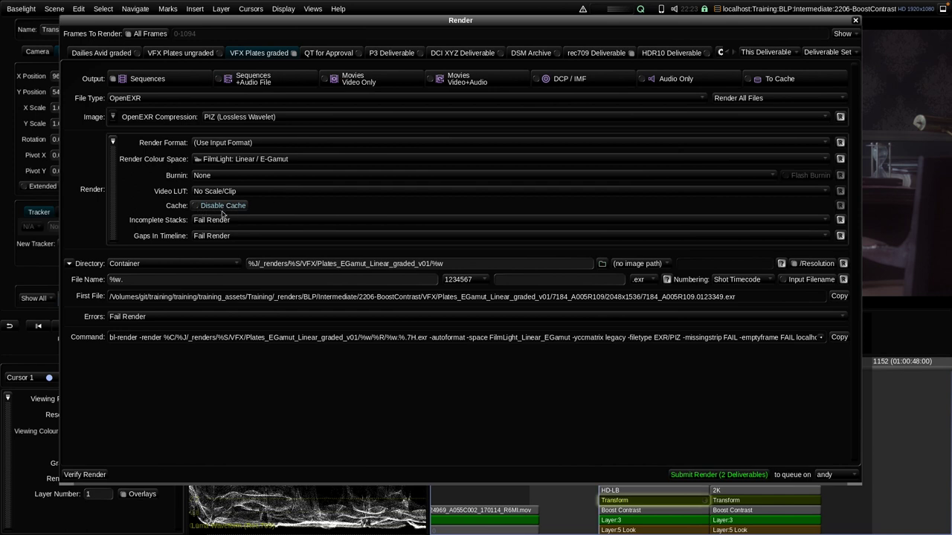
click(855, 20)
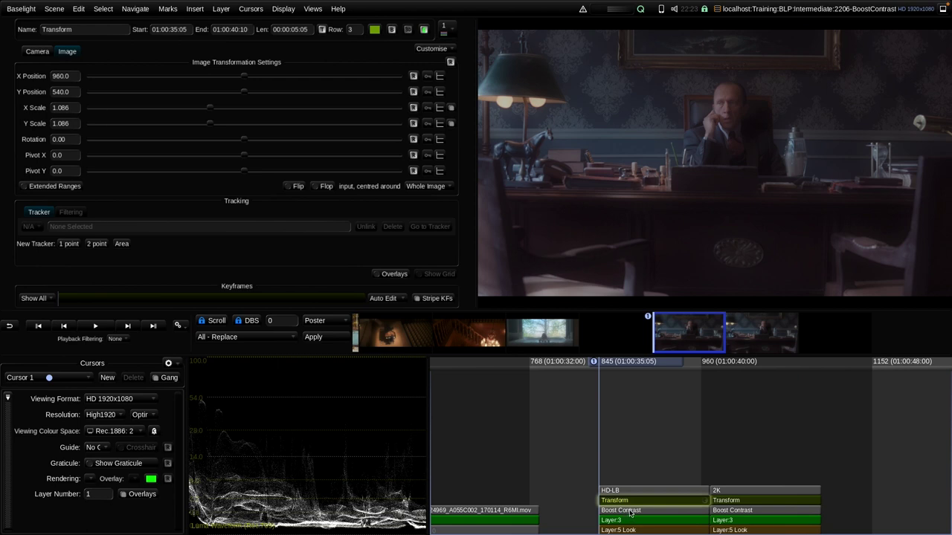
Delete the Transform and Boost Contrast strips from both the HD-LB and 2K shots.
click(734, 501)
shift+click(703, 502)
key(Delete)
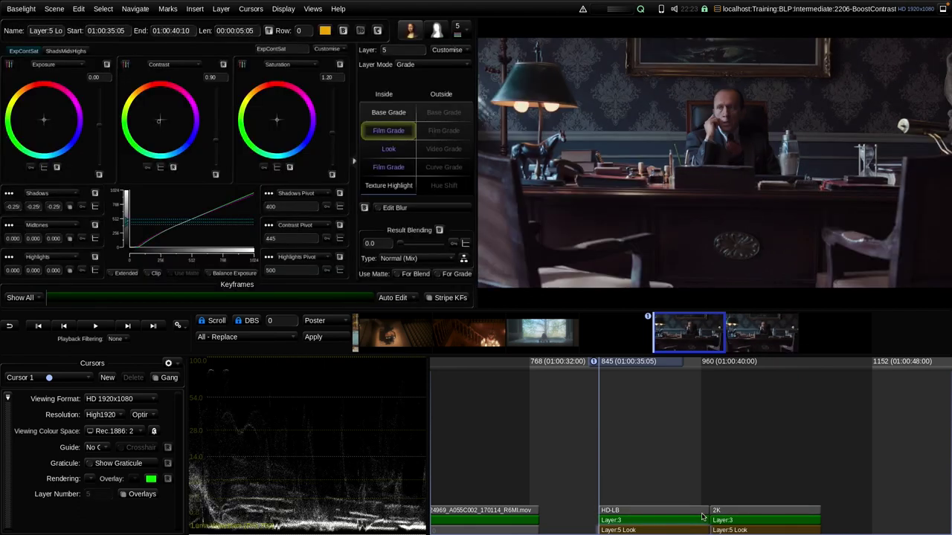
Add a new grade layer below Layer 3 on the 2K shot and change its inside Video Grade operator to Boost Contrast.
click(716, 511)
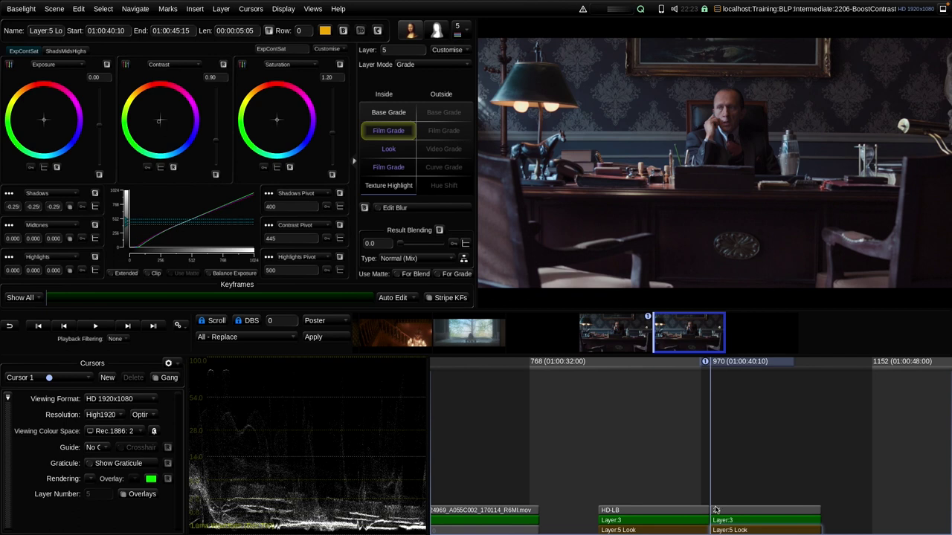
click(726, 511)
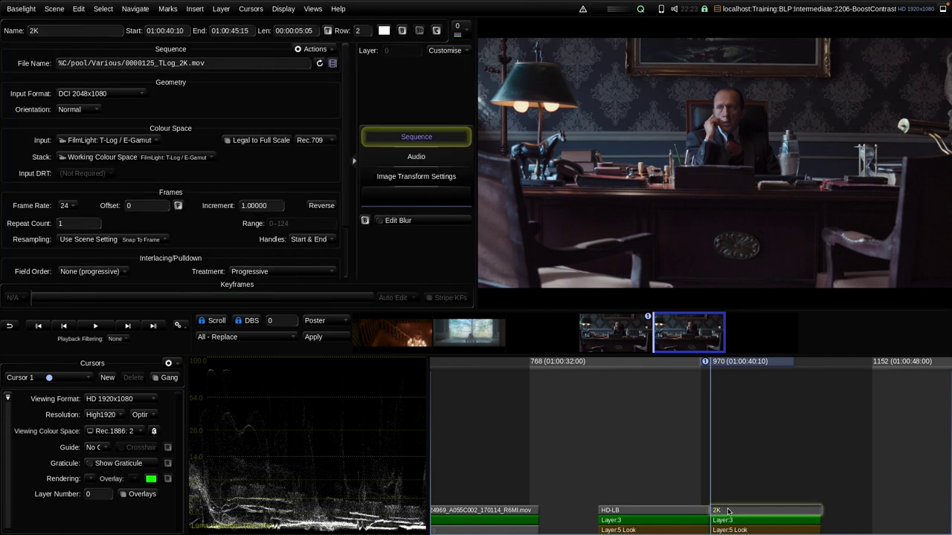
key(ctrl+l)
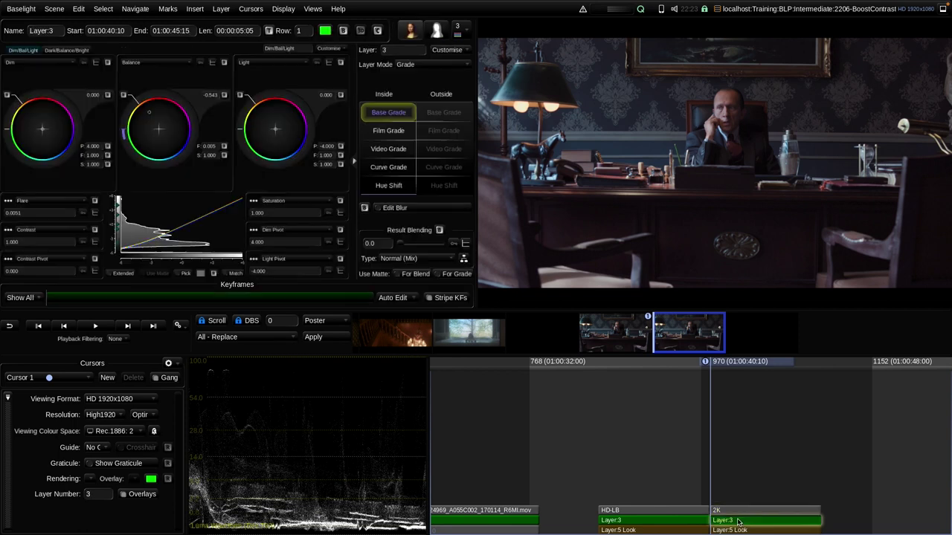
right_click(395, 150)
mouse_move(467, 173)
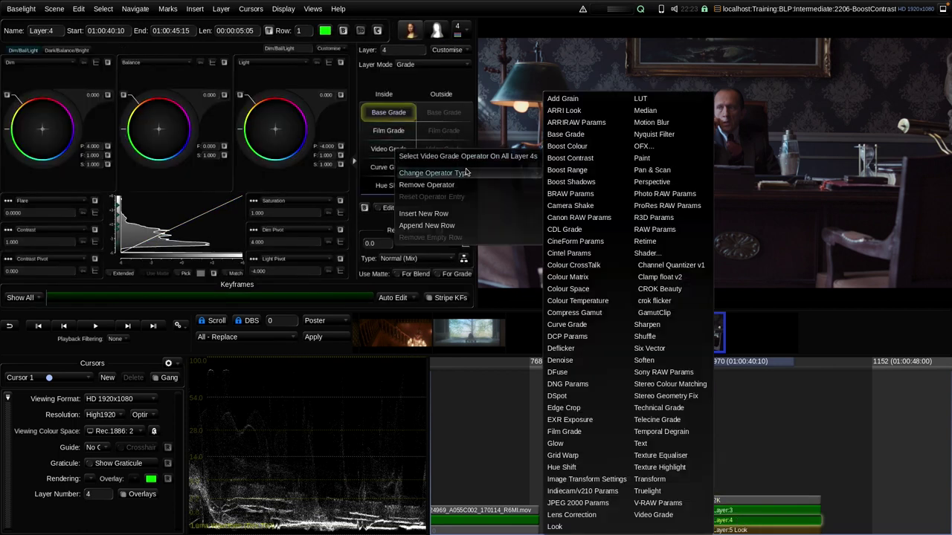
click(591, 160)
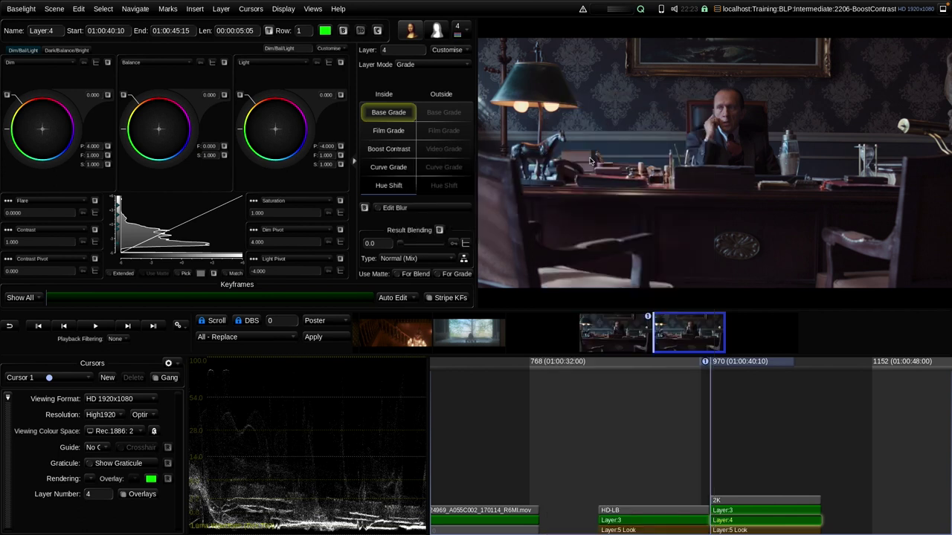
click(390, 151)
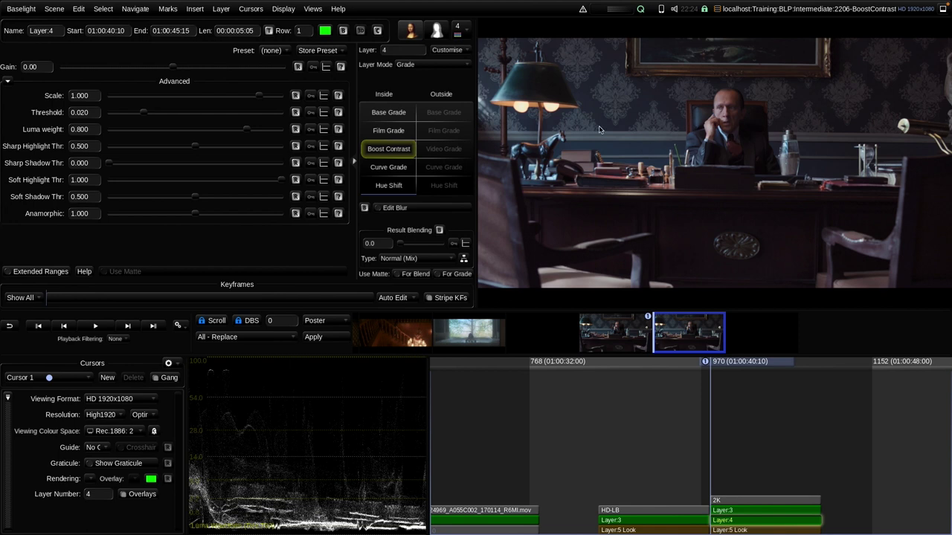
Add an elliptical shape matte around the seated man's head and chest, with a feather radius of 54.22.
key(s)
mouse_move(727, 117)
mouse_down()
mouse_move(748, 167)
mouse_move(742, 160)
mouse_up()
drag(98, 138, 200, 142)
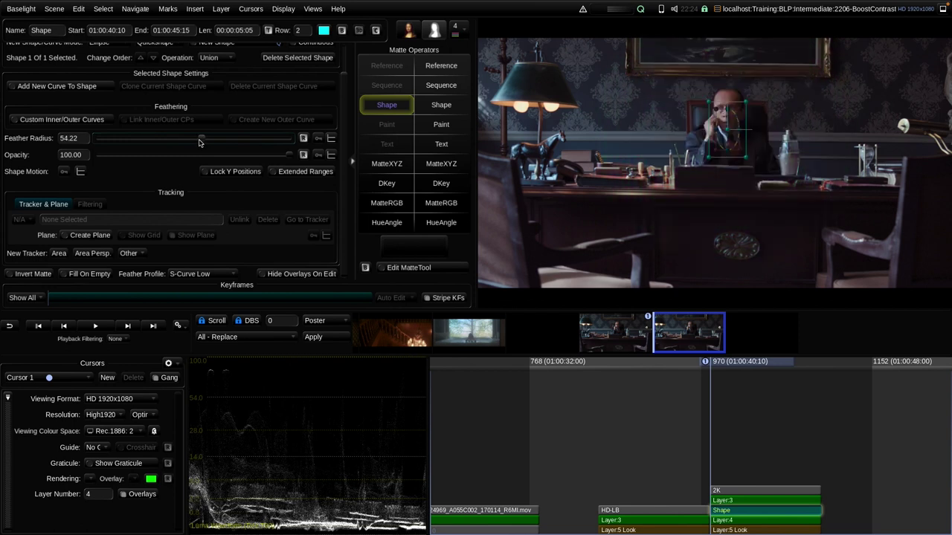
Set Layer 4's inside Boost Contrast to Gain 0.45, Sharp Highlight Thr 0.253 and Luma weight 0.659.
click(735, 522)
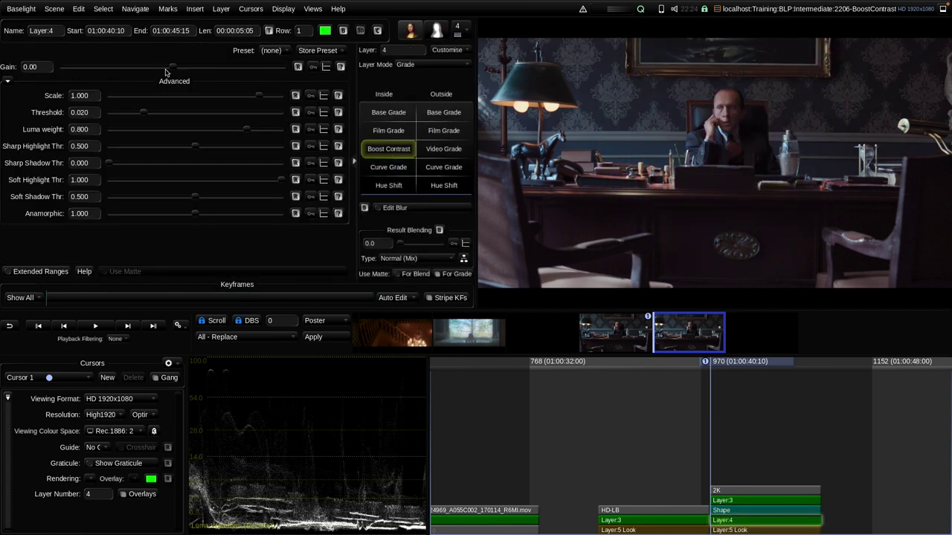
drag(172, 68, 272, 76)
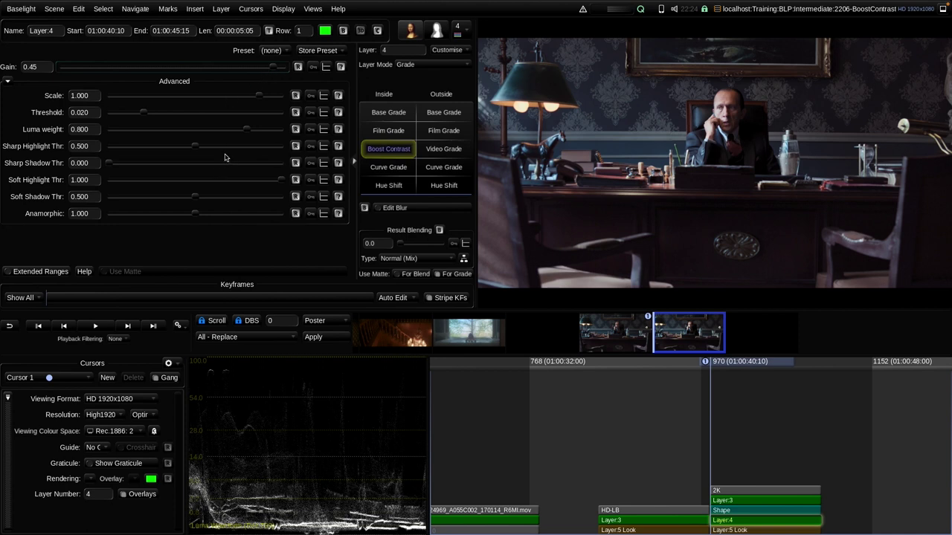
drag(195, 146, 154, 157)
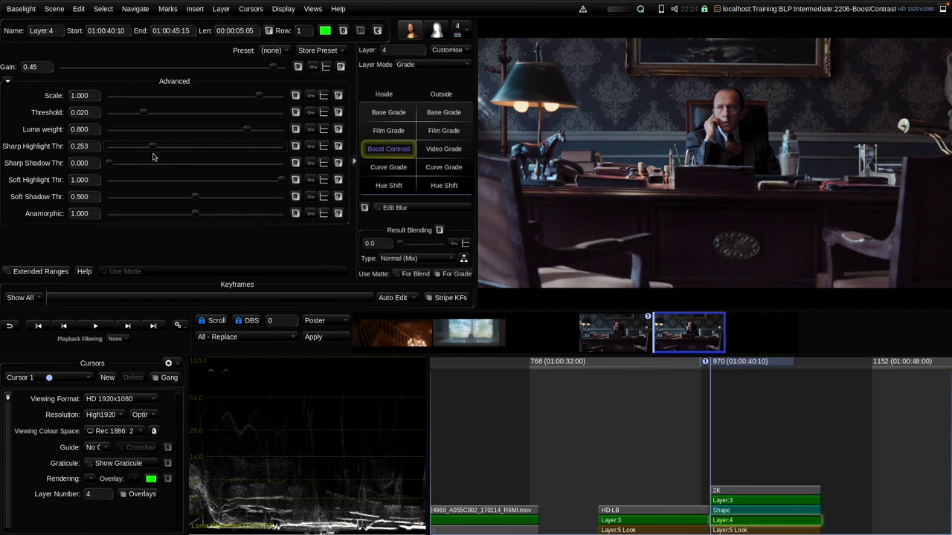
drag(246, 130, 225, 134)
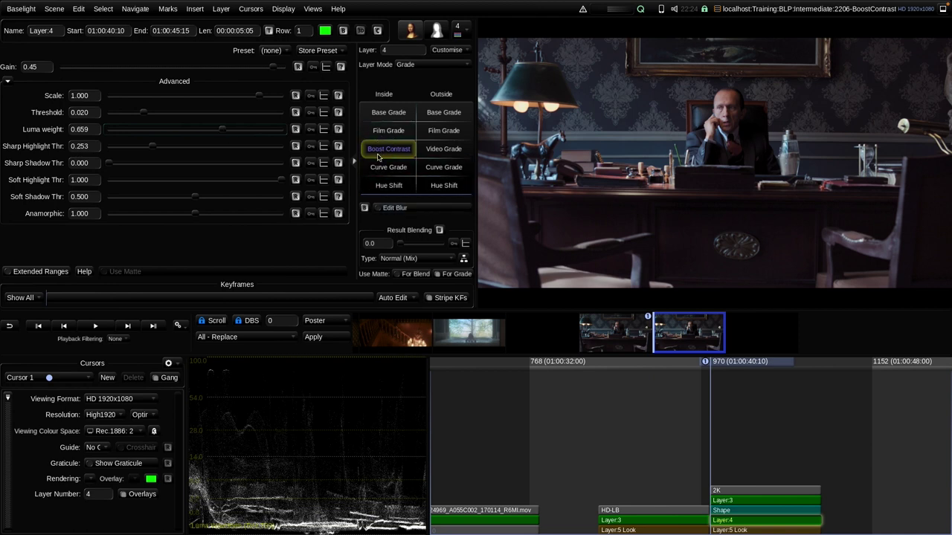
Change Layer 4's outside Video Grade operator to Boost Contrast.
click(439, 150)
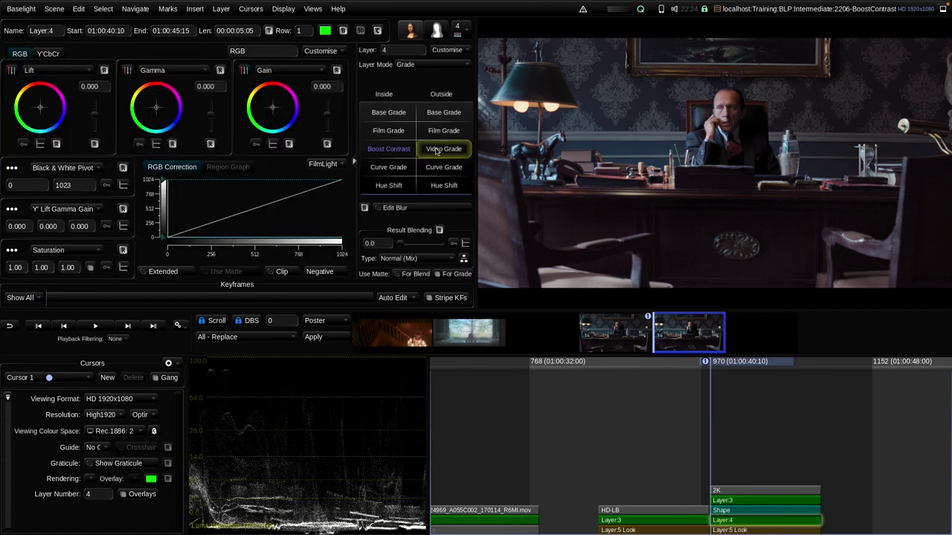
right_click(438, 151)
mouse_move(505, 172)
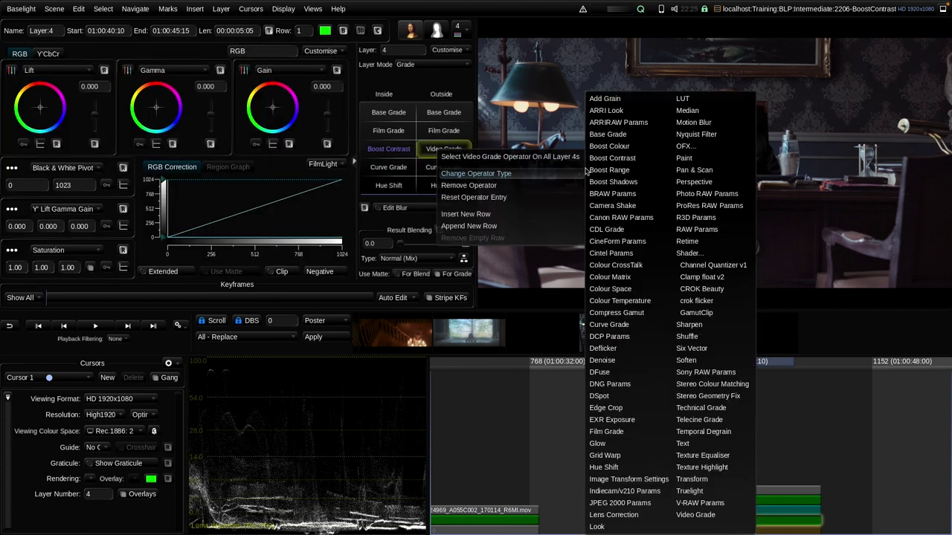
click(622, 158)
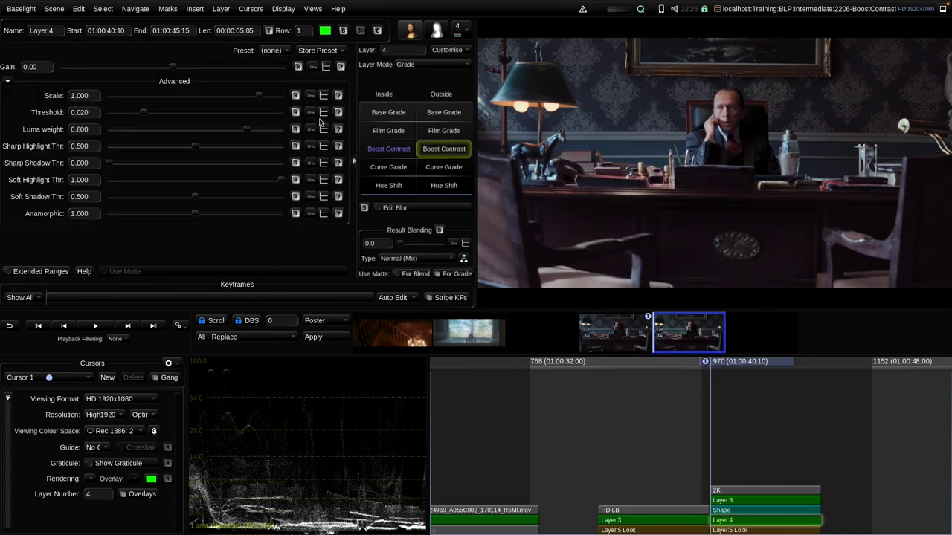
Set the outside Boost Contrast's Gain to -0.38 and its Soft Shadow Thr to 0.000.
drag(173, 69, 105, 76)
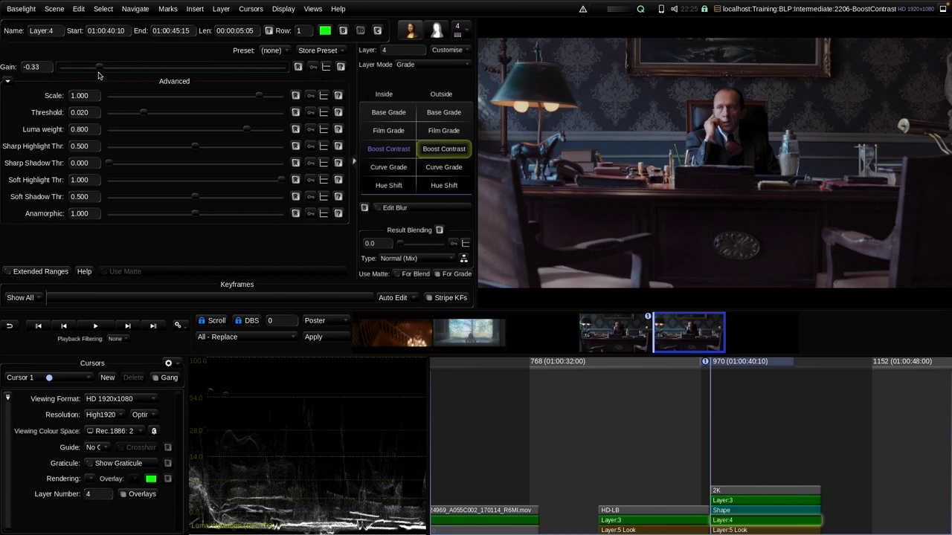
drag(99, 74, 42, 90)
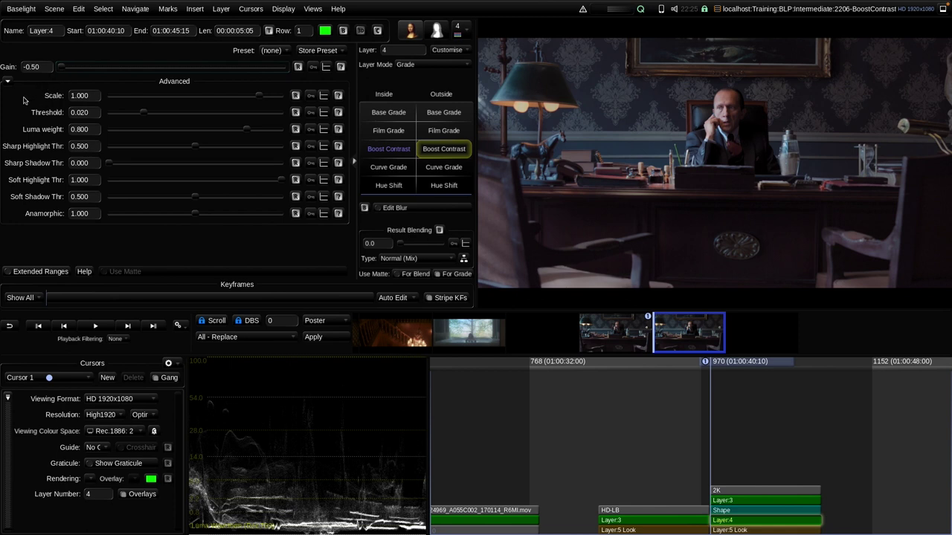
drag(192, 199, 104, 212)
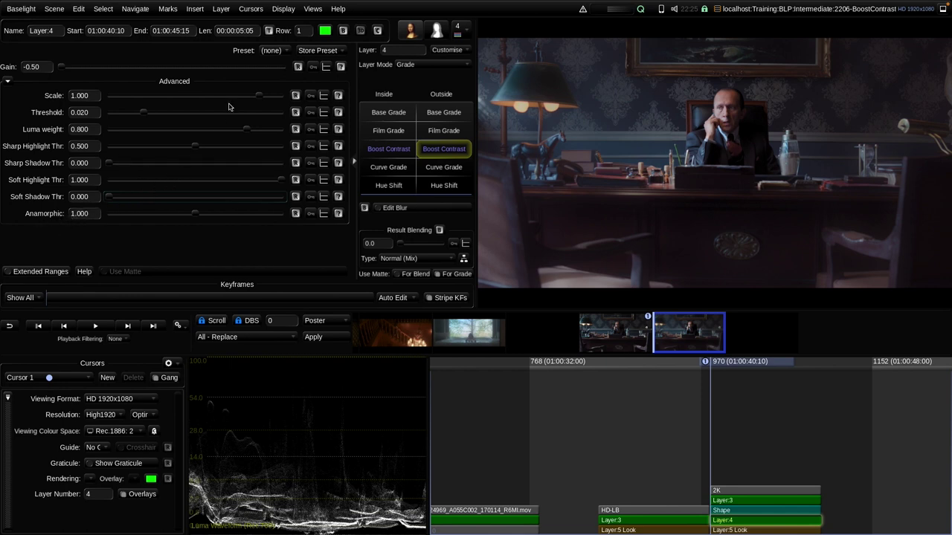
drag(63, 67, 90, 78)
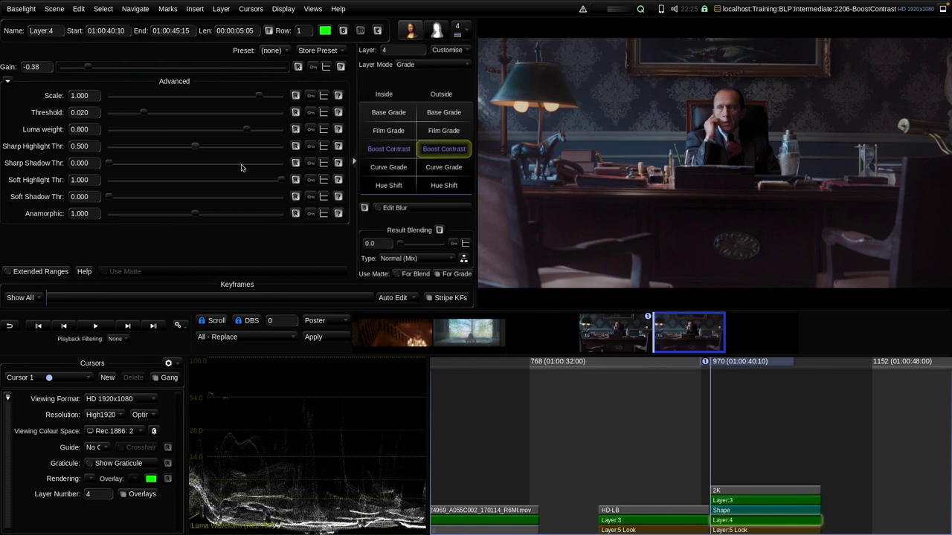
Compare the 2K shot with Layer 4 bypassed and enabled.
click(365, 209)
click(364, 209)
click(343, 31)
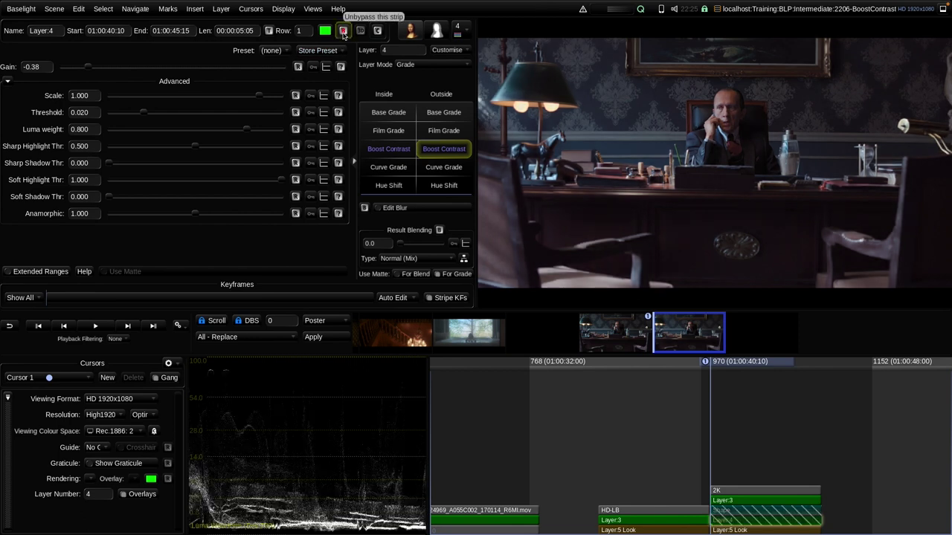
click(343, 31)
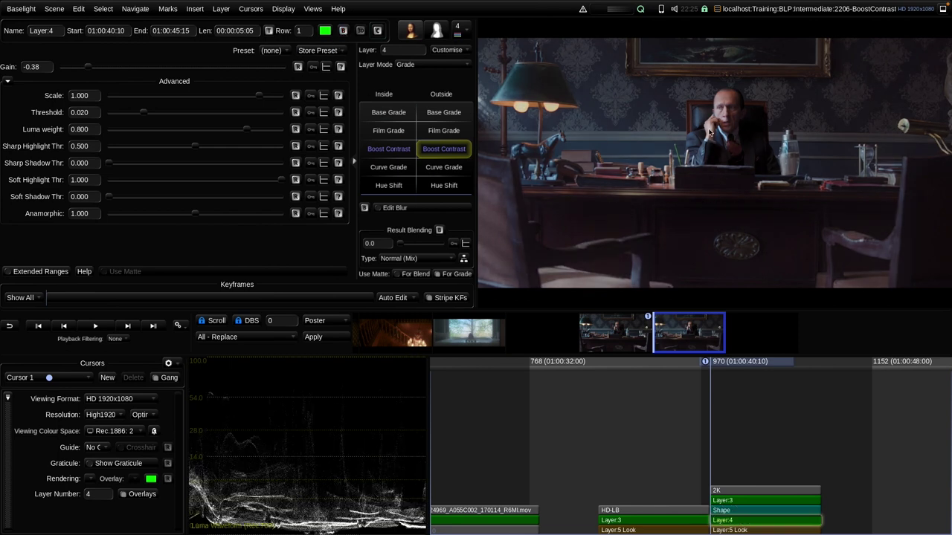
Reshape the matte into a wider, flatter ellipse across the man and set its feather radius to 73.11.
click(738, 511)
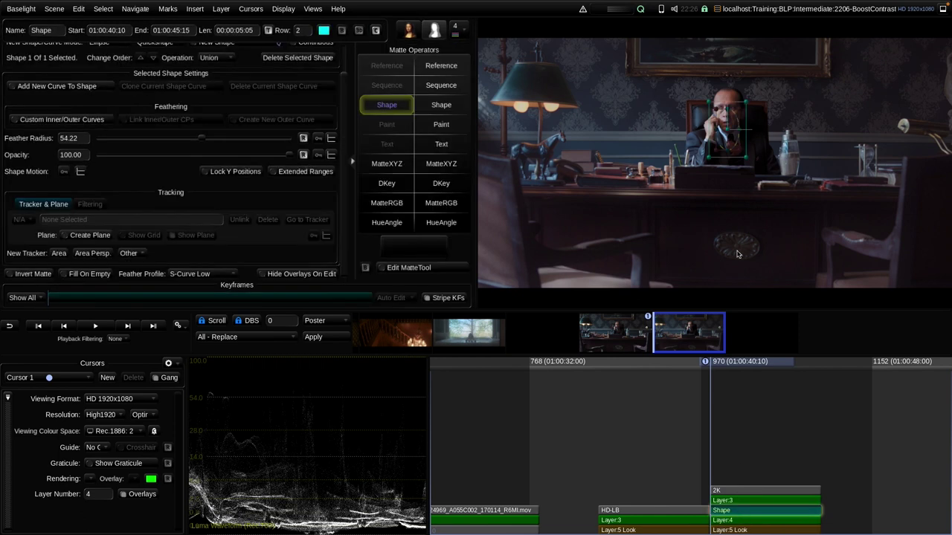
drag(748, 158, 771, 145)
drag(201, 138, 236, 148)
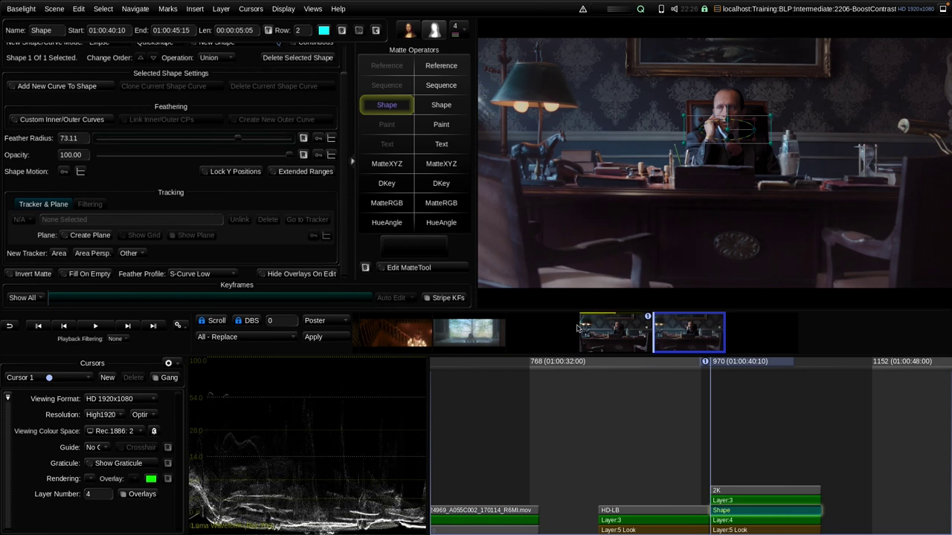
Set the inside Boost Contrast's Gain to 0.29 and toggle Layer 4's bypass to compare the result.
click(734, 524)
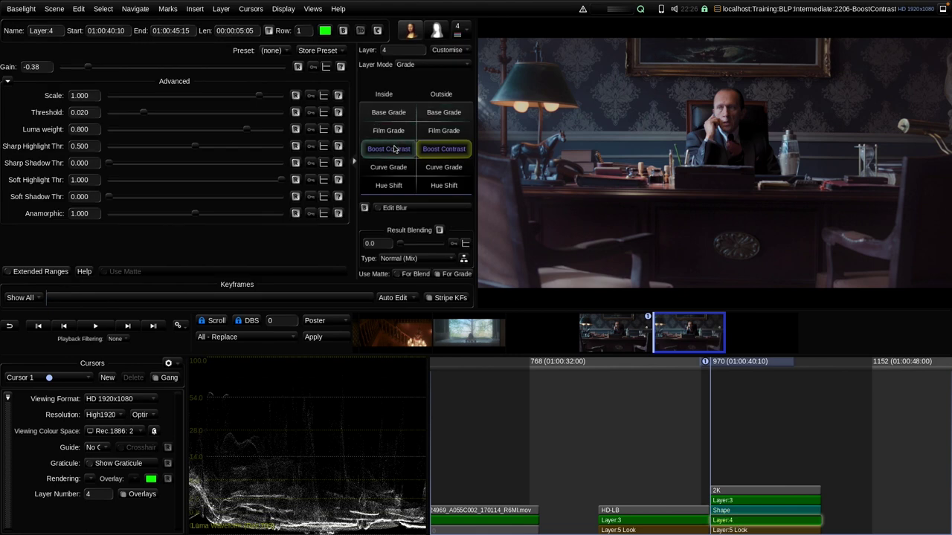
drag(275, 68, 246, 71)
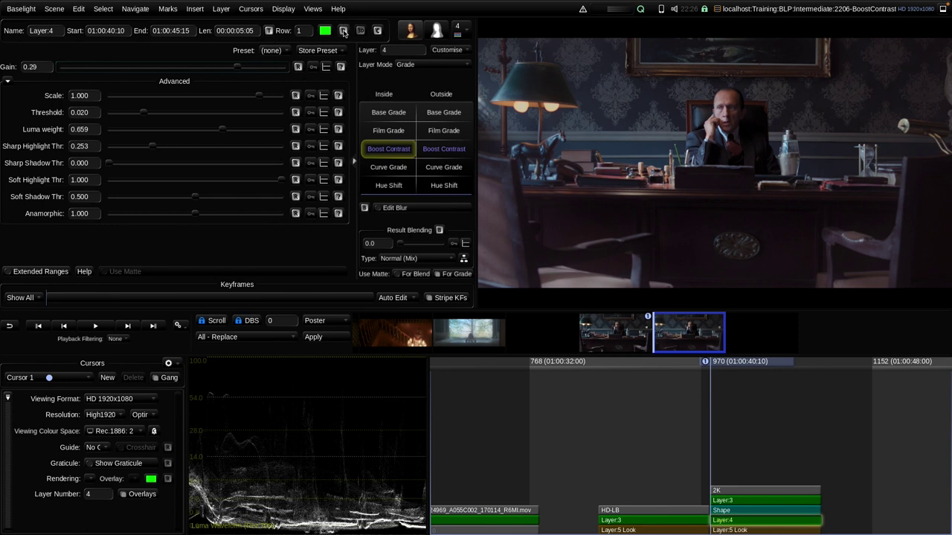
click(343, 30)
click(343, 32)
click(344, 32)
click(344, 32)
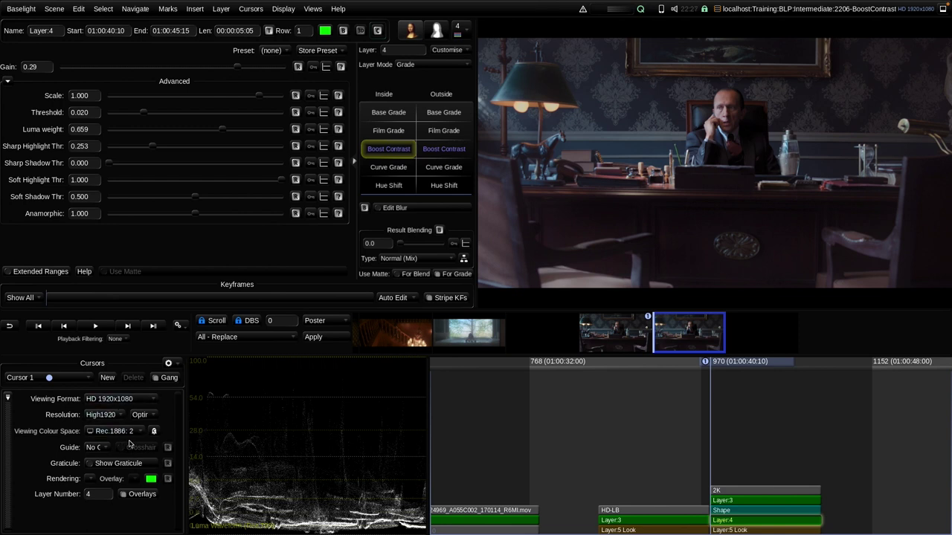
Set Cursor 1's viewing format to DCI 2048x858 and create a second cursor.
click(103, 401)
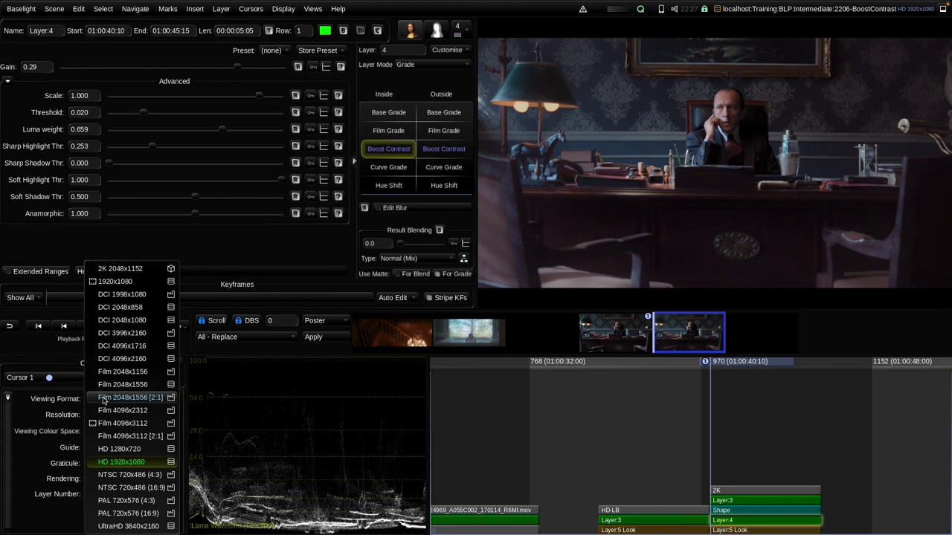
click(108, 308)
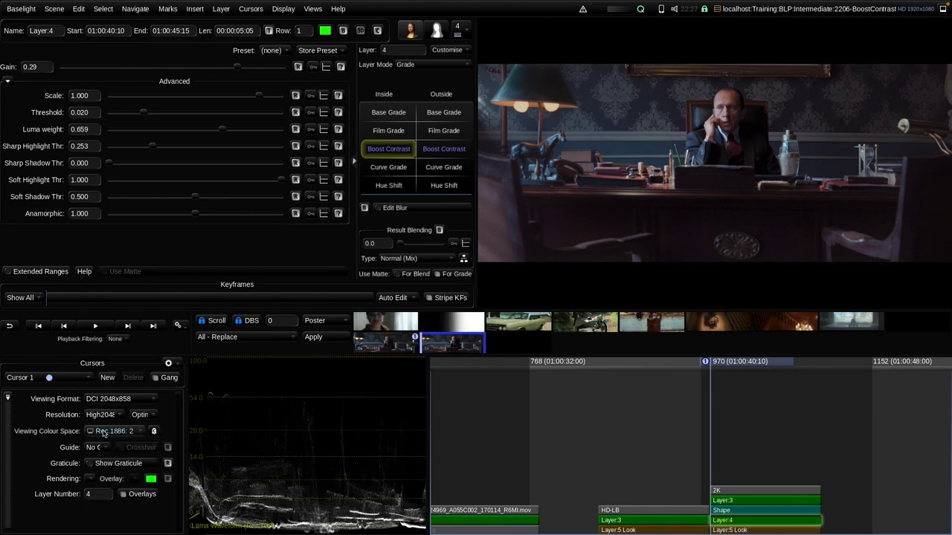
drag(185, 402, 226, 402)
click(138, 377)
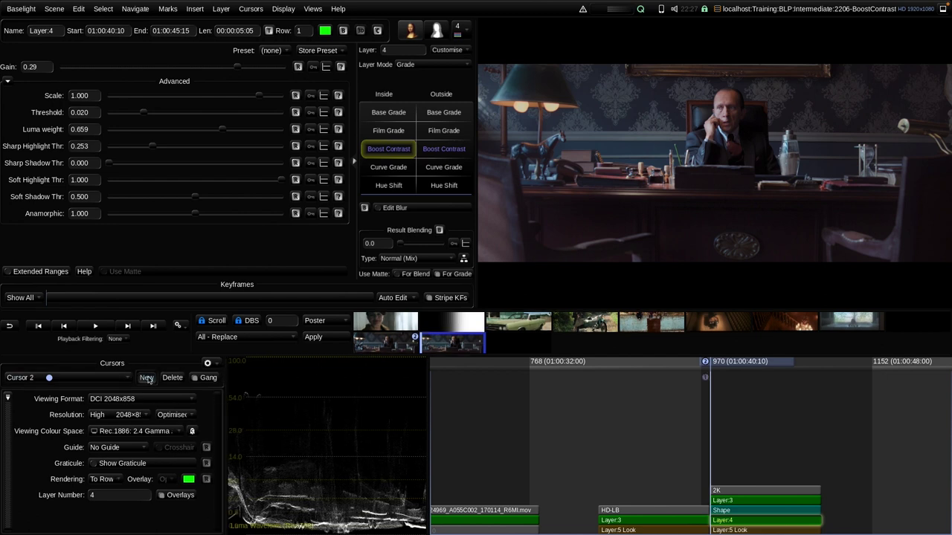
Set Cursor 2's viewing format to DCI 4096x1716 and compare its image with Cursor 1's.
click(112, 399)
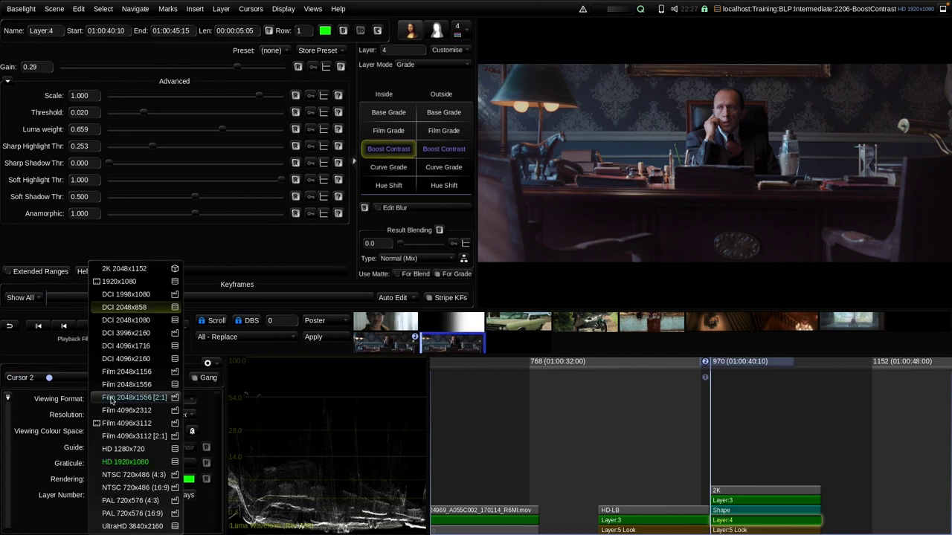
click(129, 348)
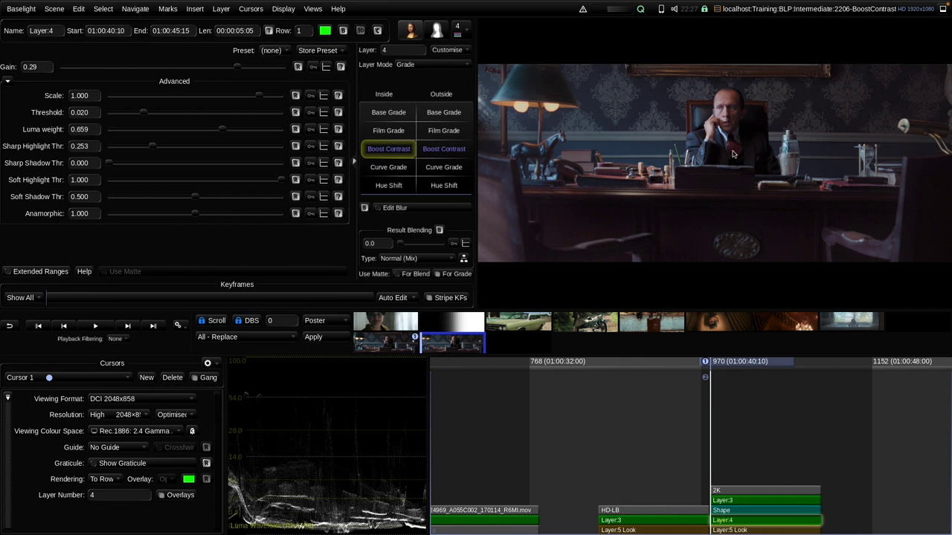
key(ctrl+2)
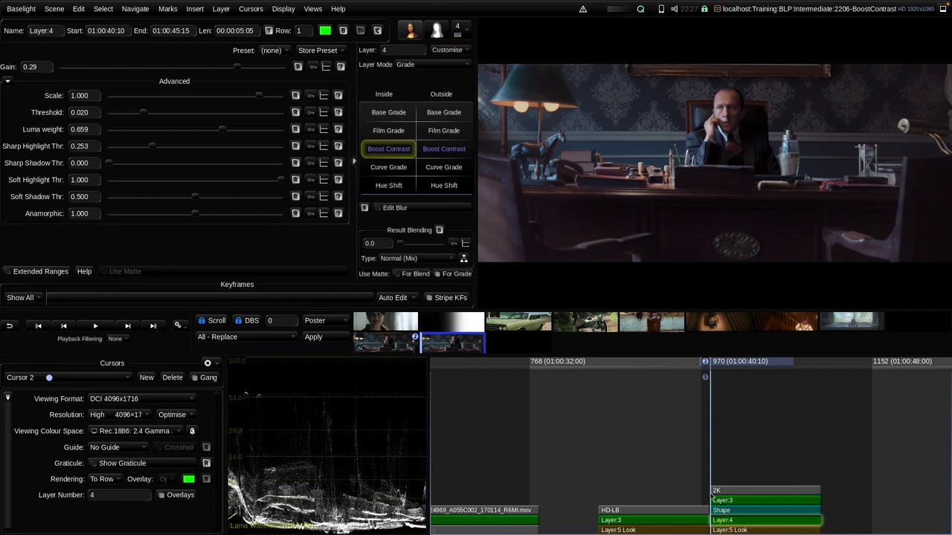
Set the scene's Processing Format to Process In Working Format in the scene settings.
click(312, 9)
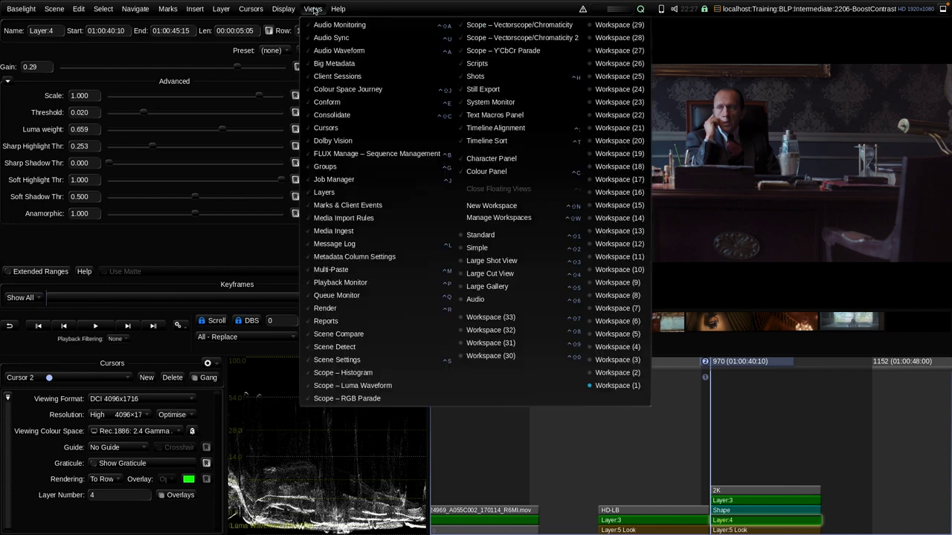
click(355, 362)
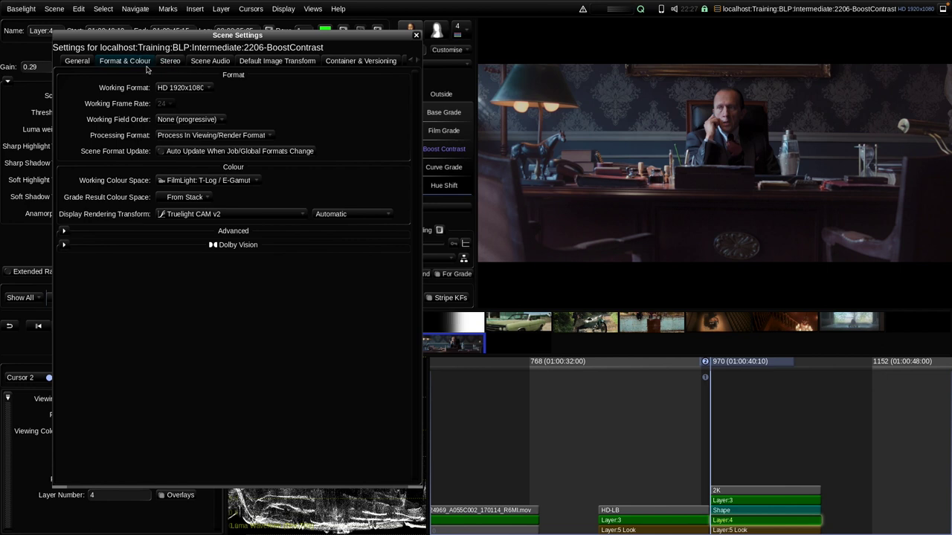
click(184, 137)
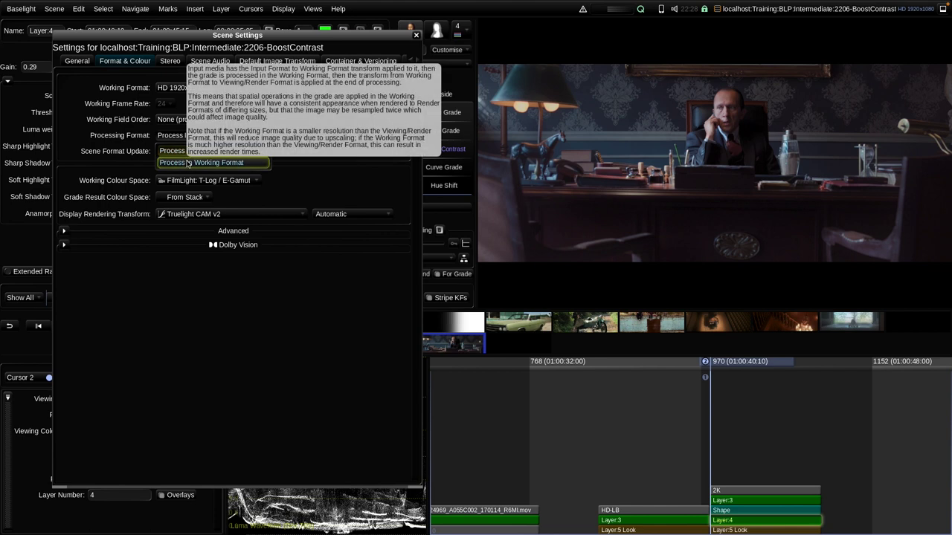
click(189, 163)
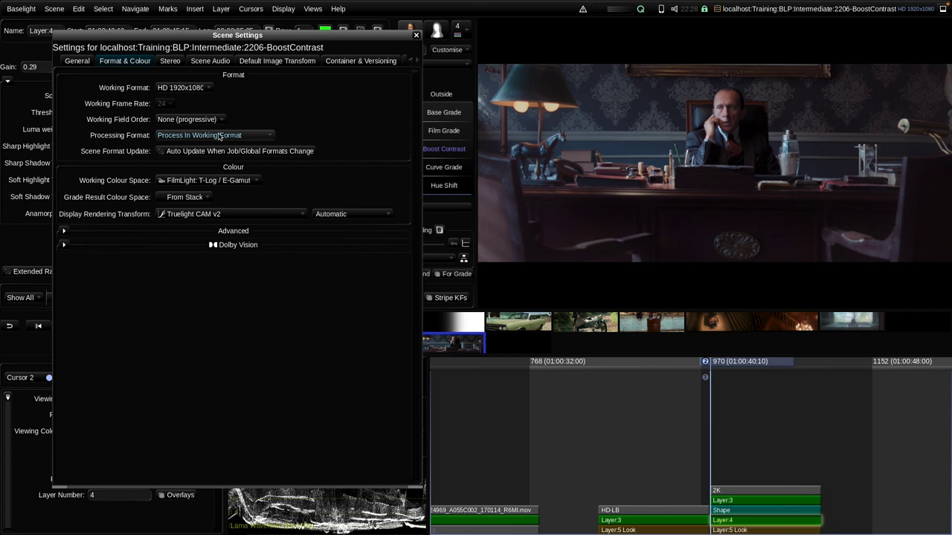
click(416, 35)
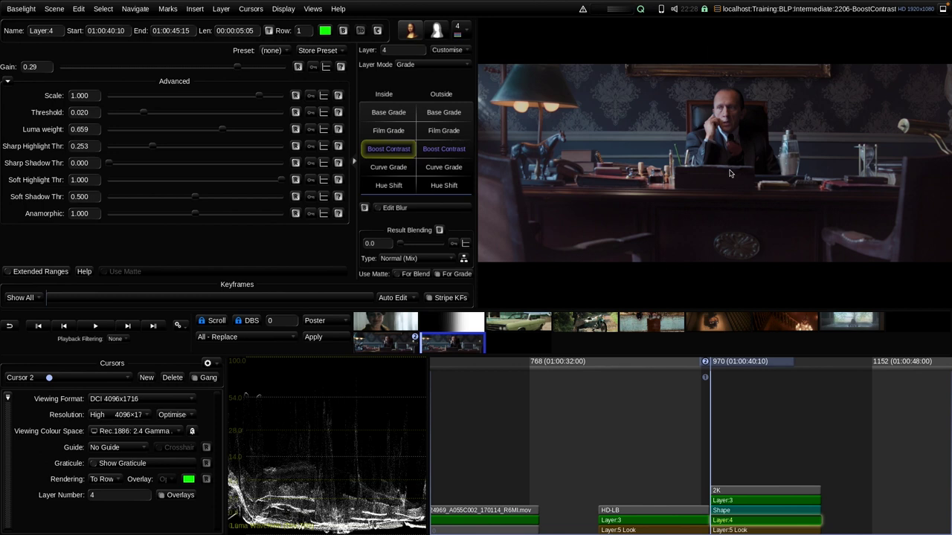
Switch repeatedly between Cursor 1 and Cursor 2 to compare the Boost Contrast result in the two viewing formats.
key(ctrl+1)
key(ctrl+2)
key(ctrl+1)
key(ctrl+2)
key(ctrl+1)
key(ctrl+2)
key(ctrl+1)
key(ctrl+2)
key(ctrl+1)
key(ctrl+2)
key(ctrl+1)
key(ctrl+2)
key(ctrl+1)
key(ctrl+2)
key(ctrl+1)
key(ctrl+2)
key(ctrl+1)
key(ctrl+2)
key(ctrl+1)
key(ctrl+2)
key(ctrl+1)
key(ctrl+2)
key(ctrl+1)
key(ctrl+2)
key(ctrl+1)
key(ctrl+2)
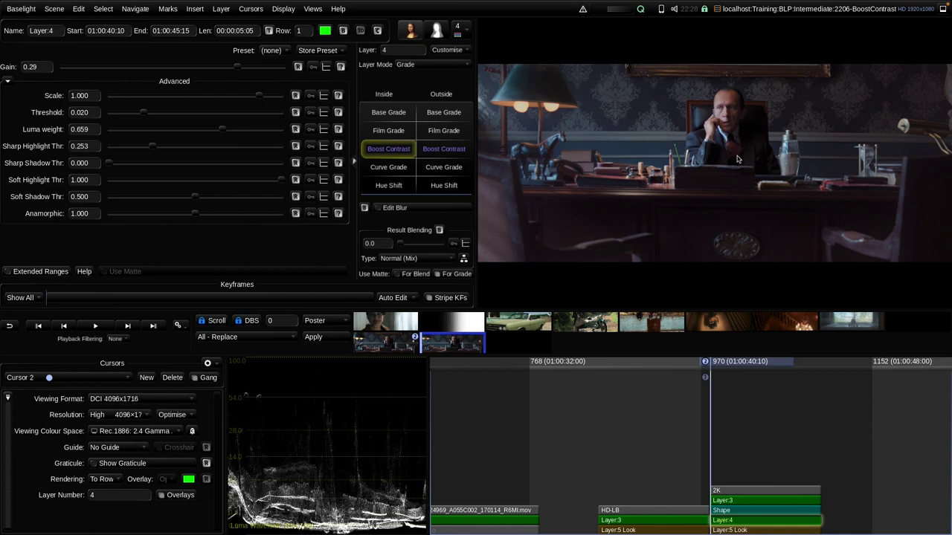